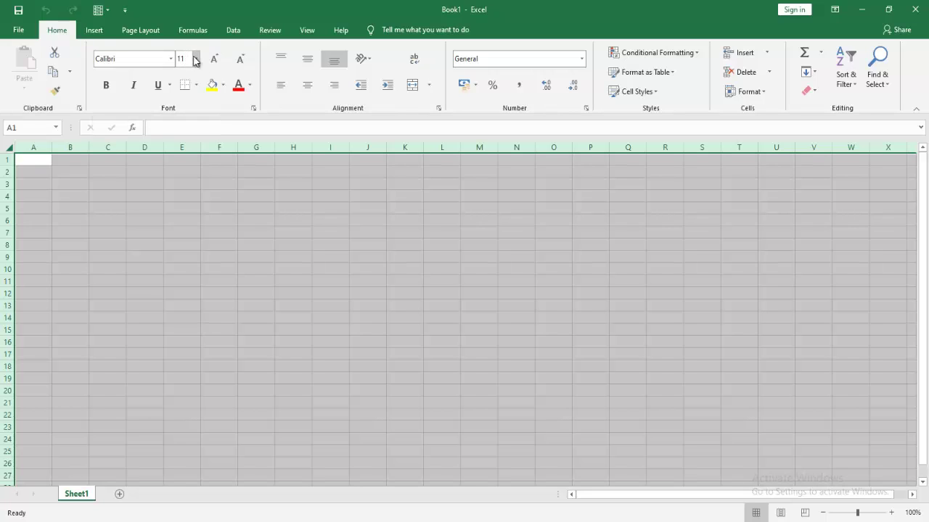
# Increase the font size of the whole sheet to 14 and clear the selection
pyautogui.click(218, 59)
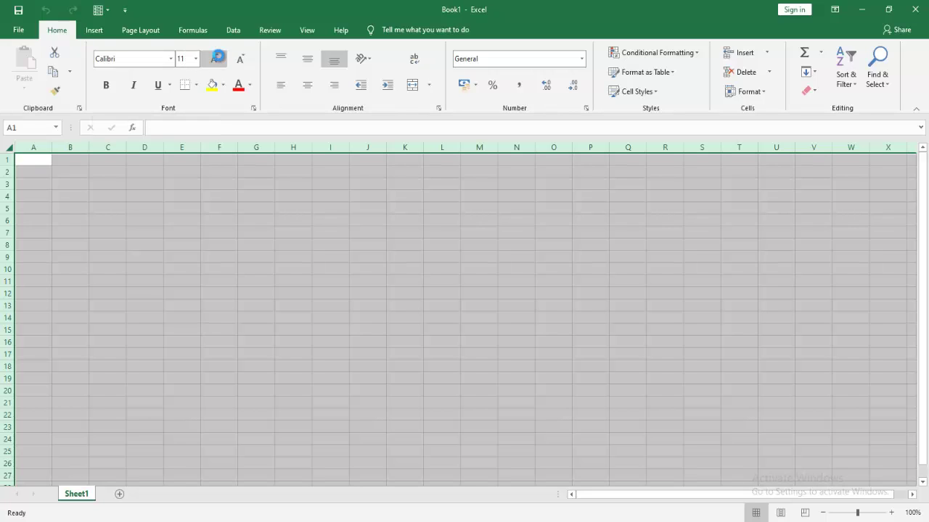
pyautogui.click(217, 59)
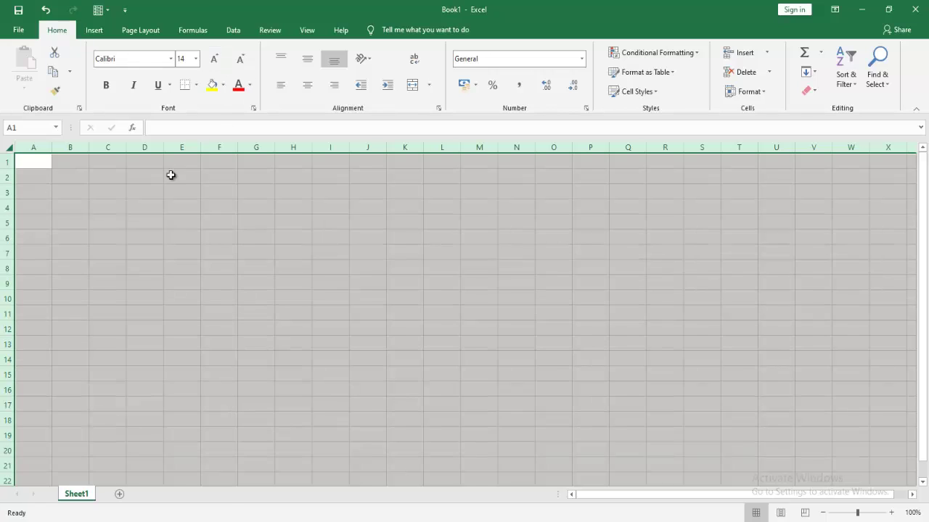
pyautogui.moveTo(172, 174); pyautogui.dragTo(277, 252)
pyautogui.click(278, 253)
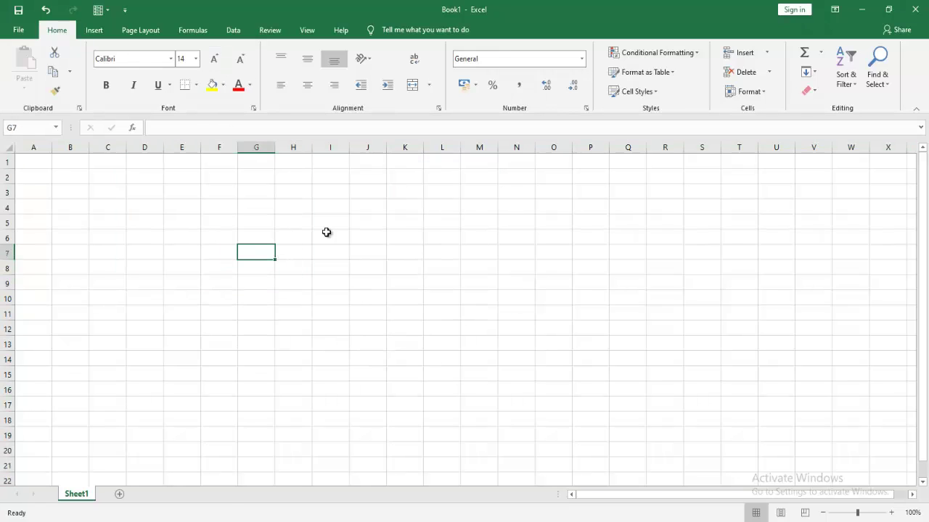
# Enter the date 1-1-2020 in cell G4
pyautogui.click(280, 219)
pyautogui.click(262, 212)
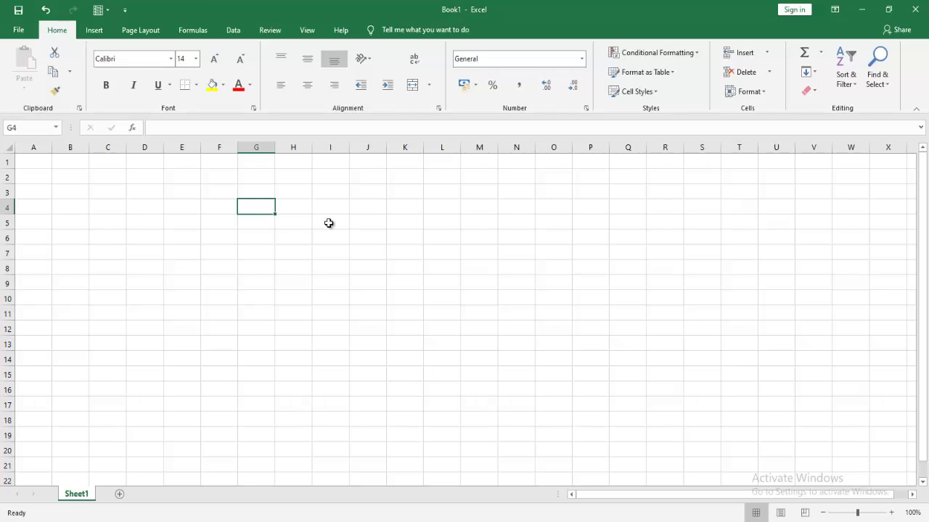
pyautogui.write('1-1-2020')
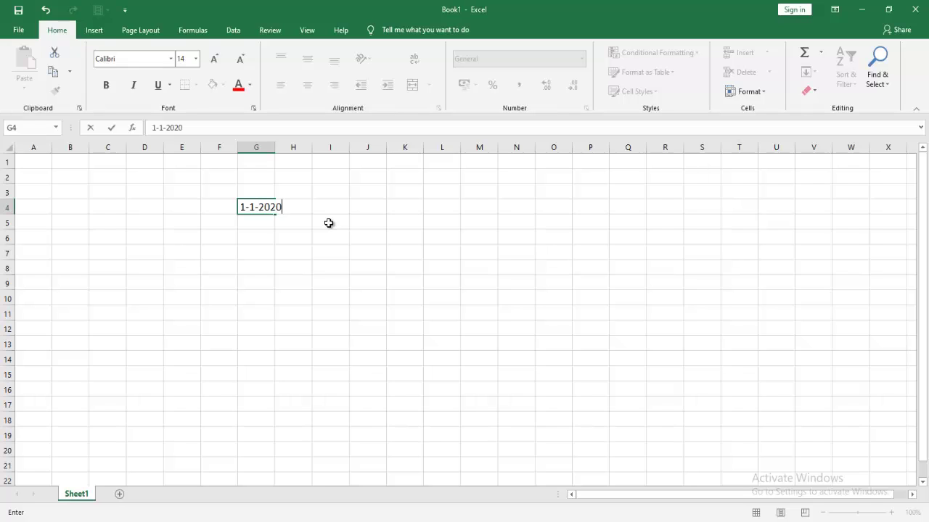
pyautogui.press('Return')
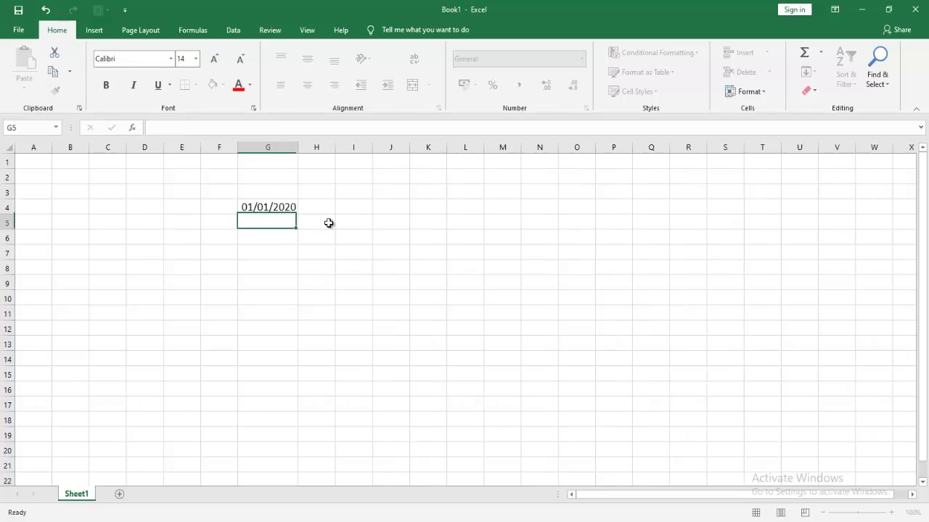
# Apply the Long Date number format to the date in cell G4
pyautogui.press('Up')
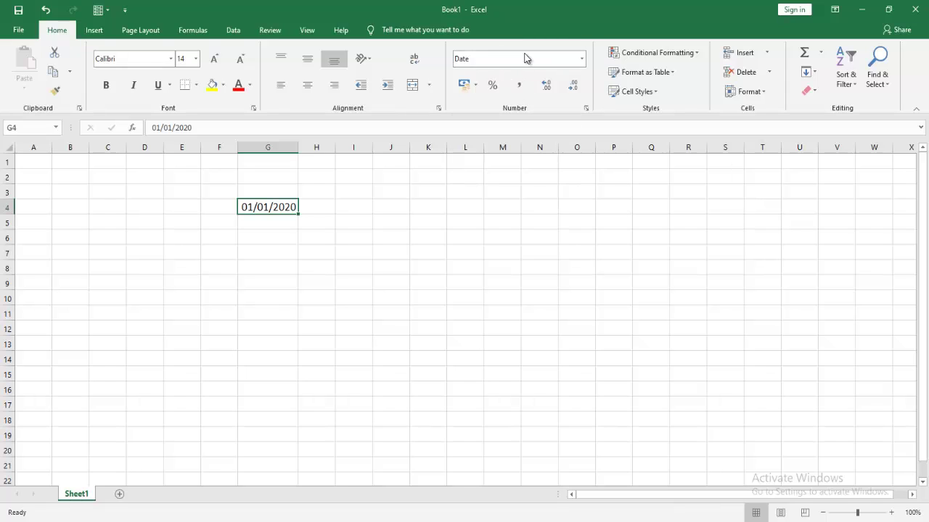
pyautogui.click(581, 58)
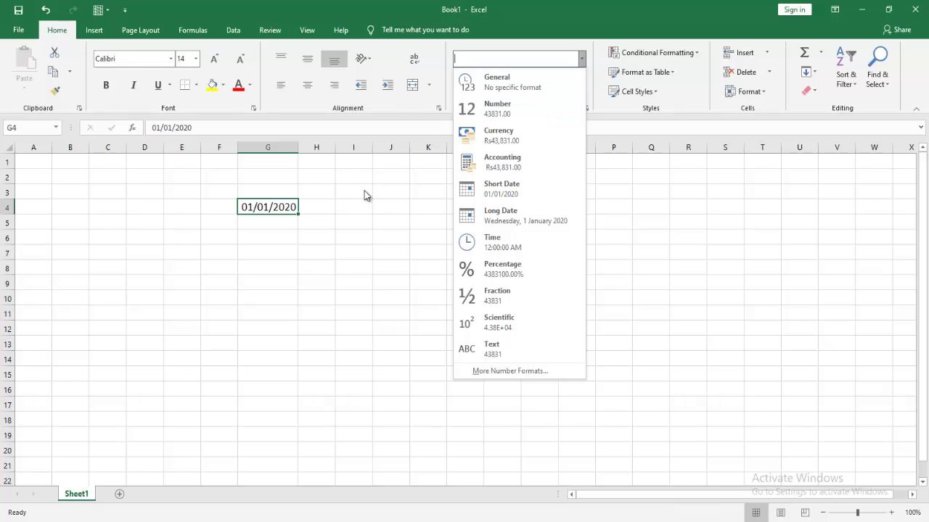
pyautogui.click(320, 212)
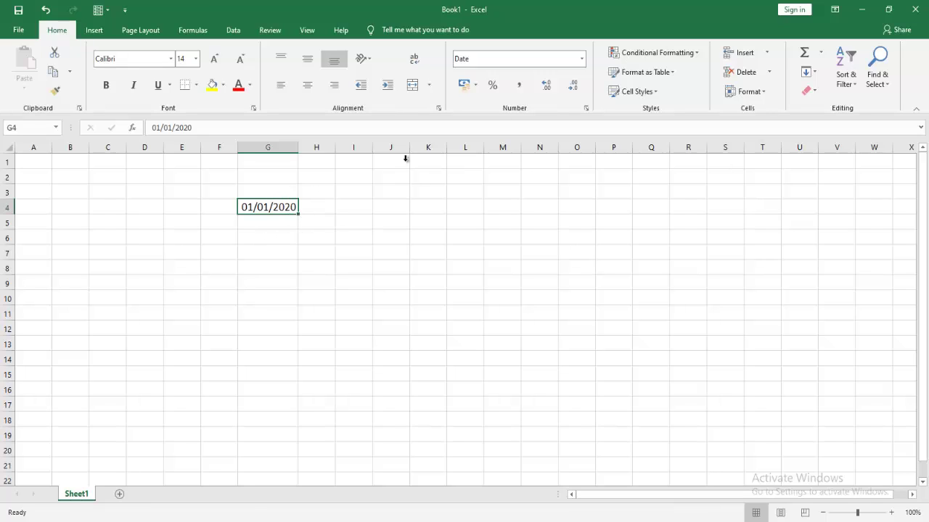
pyautogui.click(581, 59)
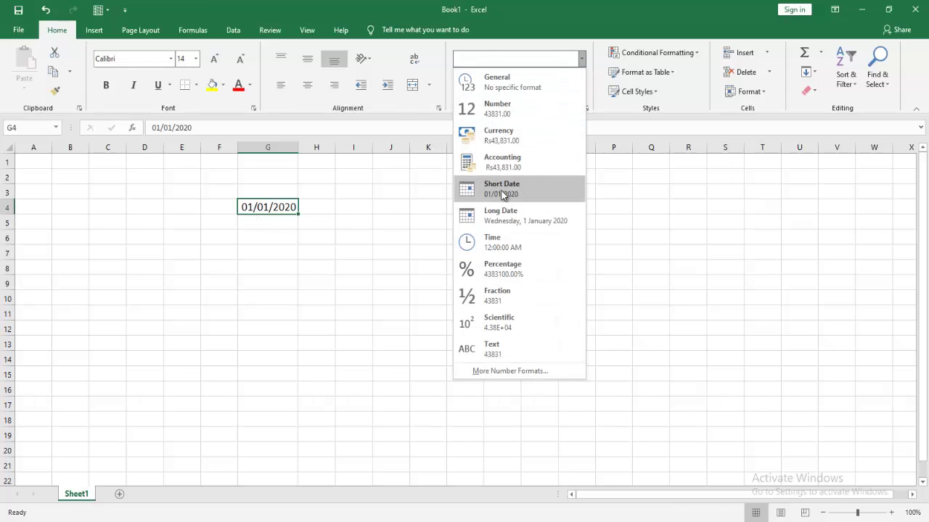
pyautogui.click(490, 219)
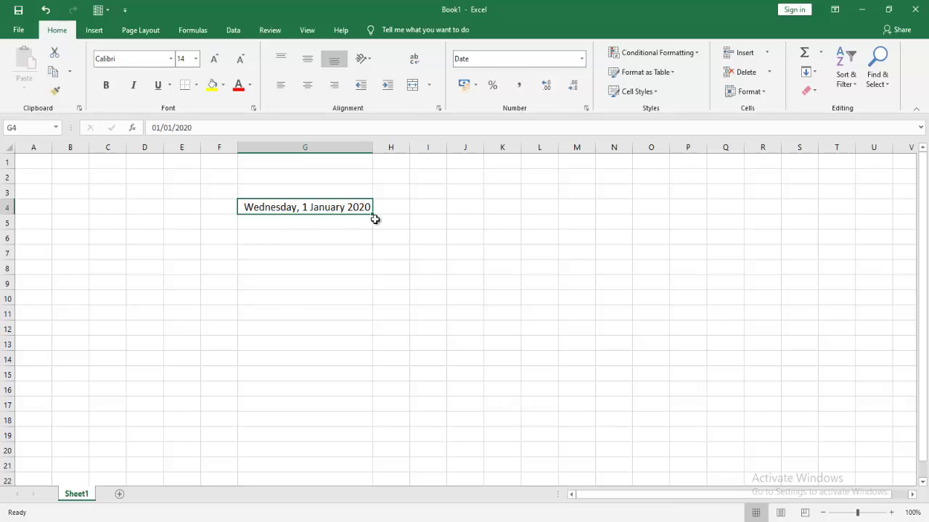
# Format the date in G4 with the 14-Mar-2012 date type and fit column G to its contents
pyautogui.rightClick(308, 208)
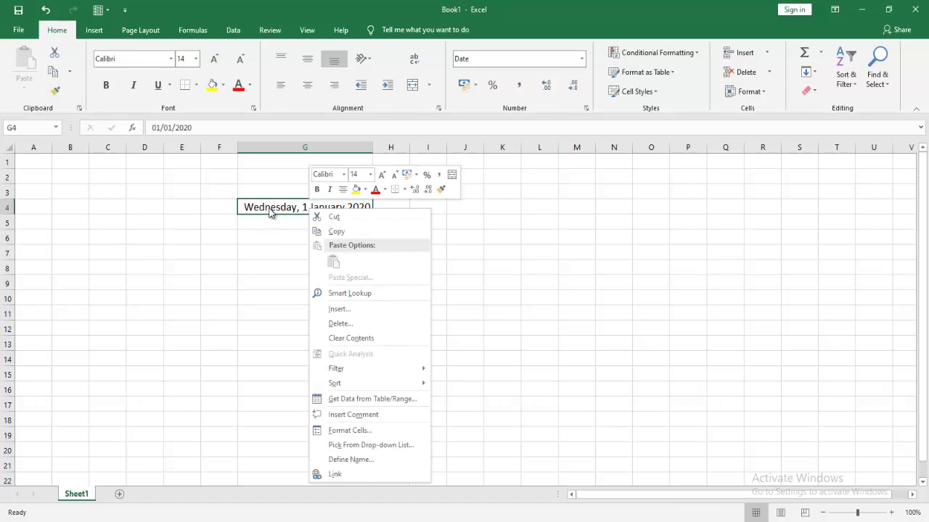
pyautogui.click(358, 434)
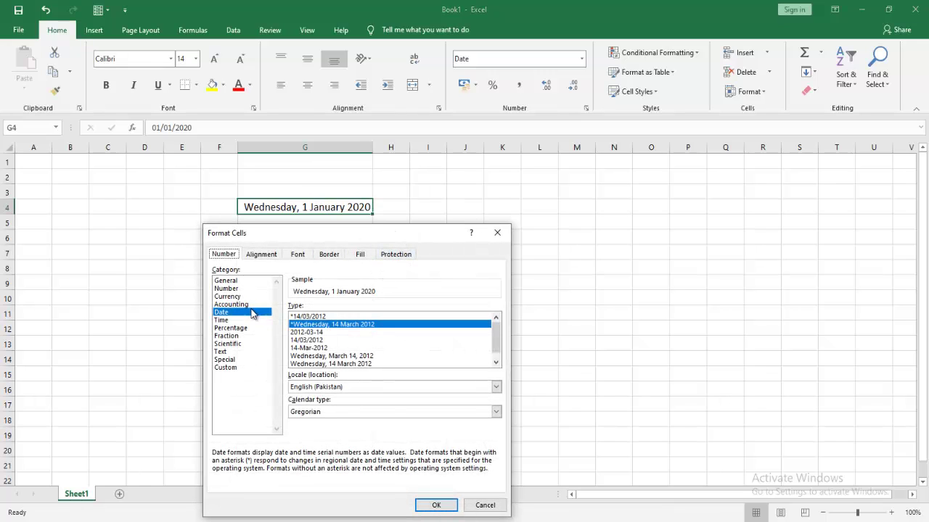
pyautogui.moveTo(421, 237); pyautogui.dragTo(633, 175)
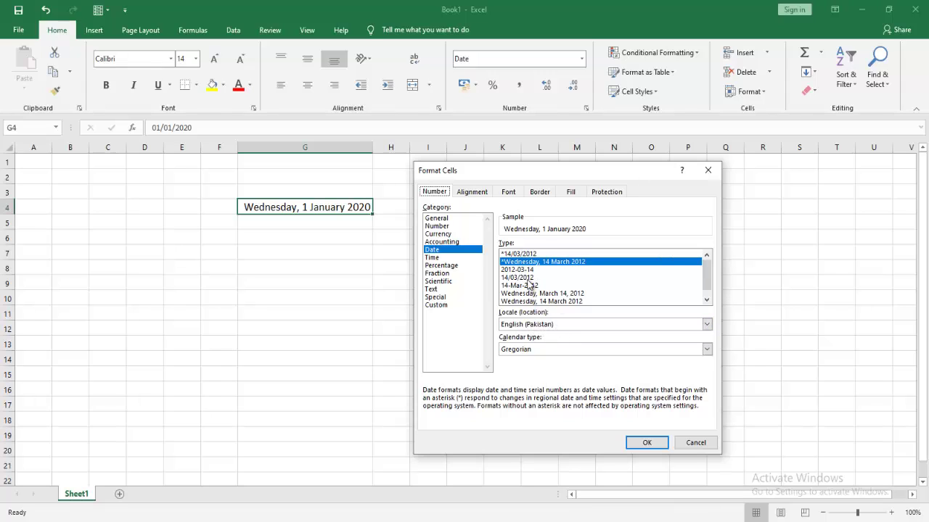
pyautogui.moveTo(706, 266); pyautogui.dragTo(706, 270)
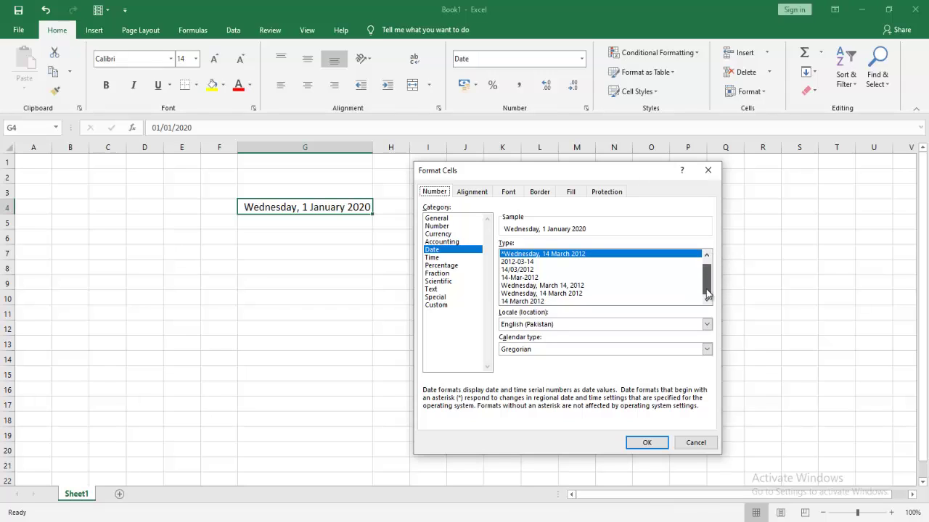
pyautogui.click(525, 278)
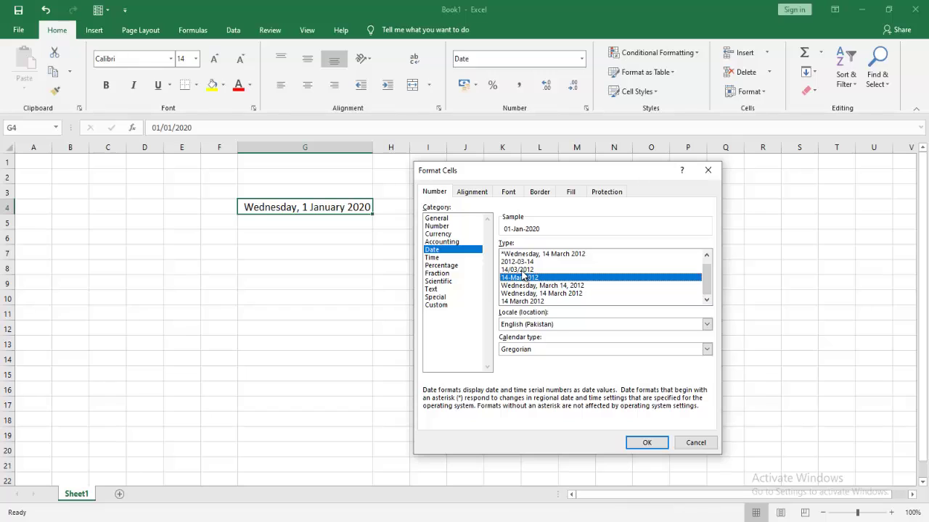
pyautogui.click(523, 270)
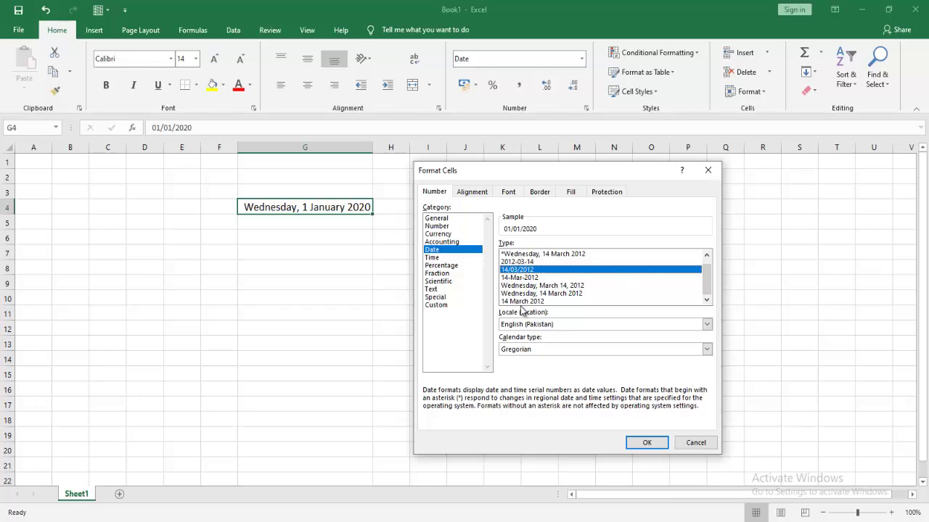
pyautogui.click(520, 301)
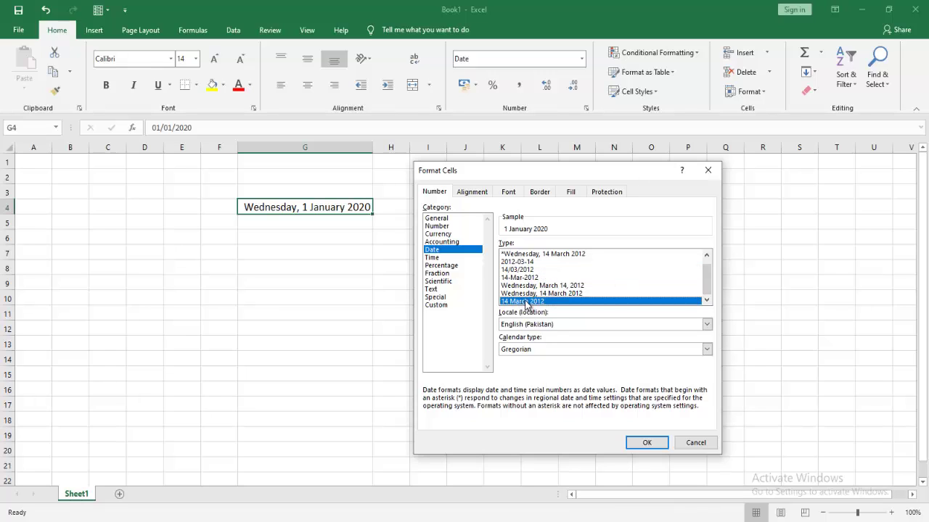
pyautogui.click(521, 278)
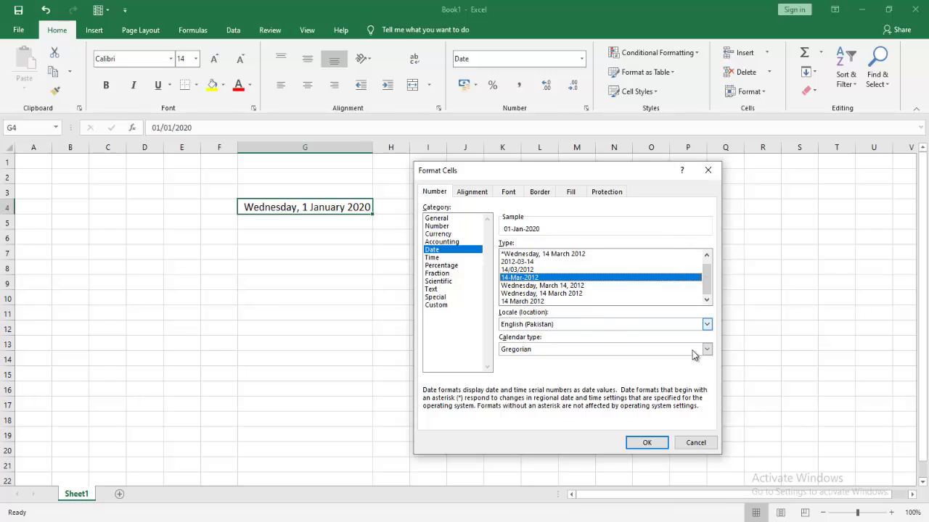
pyautogui.click(649, 443)
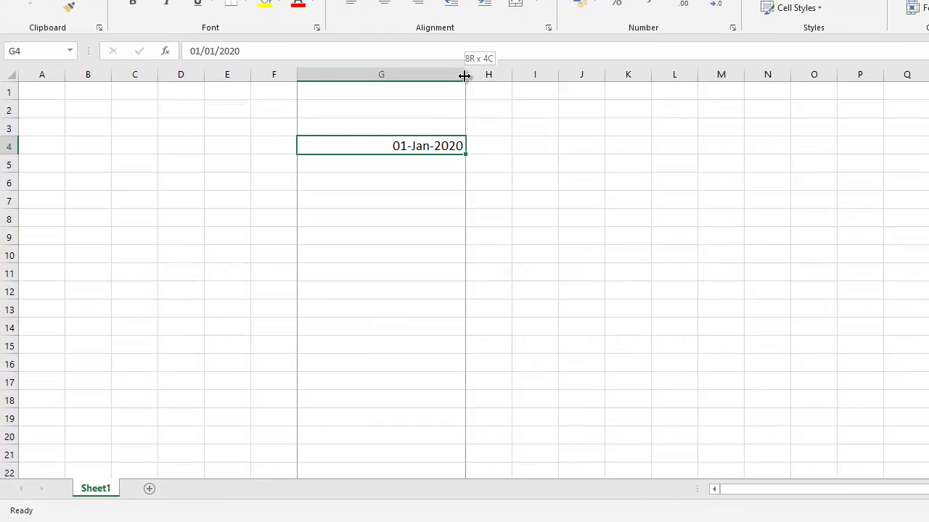
pyautogui.doubleClick(385, 137)
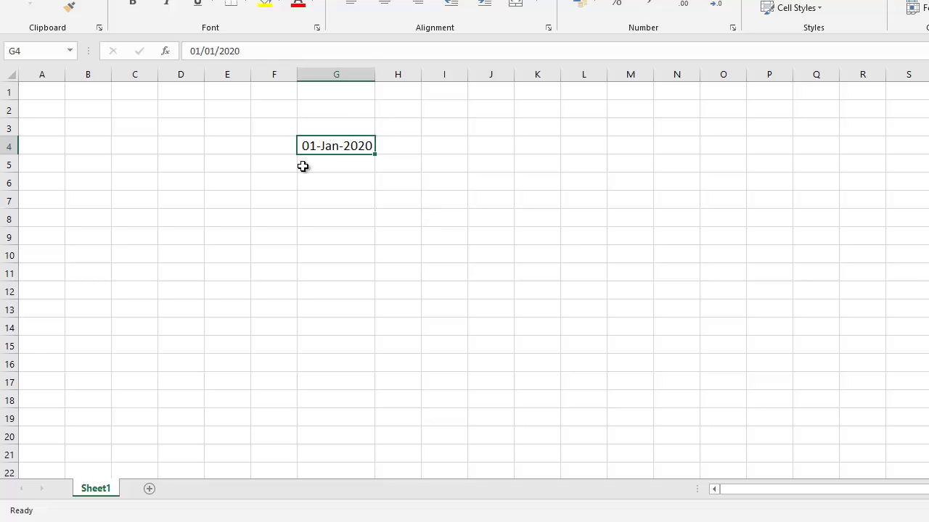
pyautogui.click(353, 175)
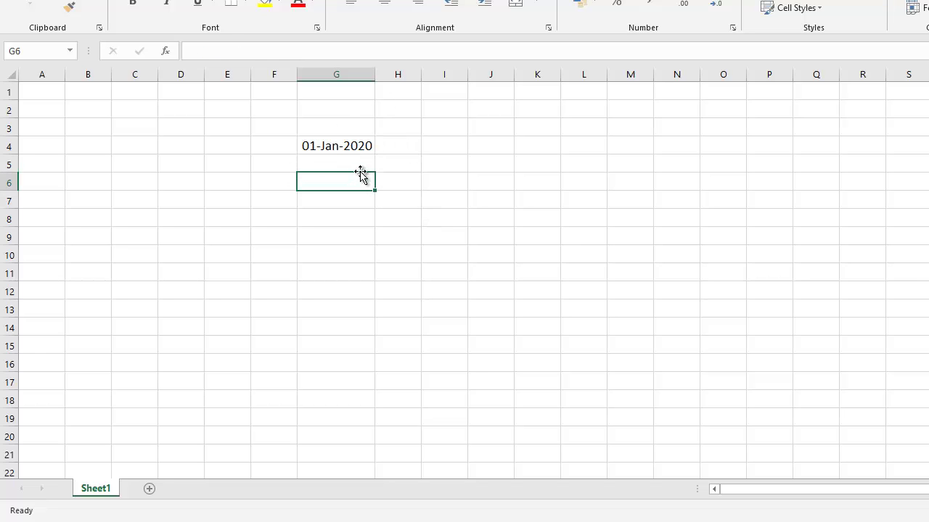
# Change the date format of G4 to the English (United States) locale with the 14-Mar type
pyautogui.click(335, 145)
pyautogui.rightClick(353, 146)
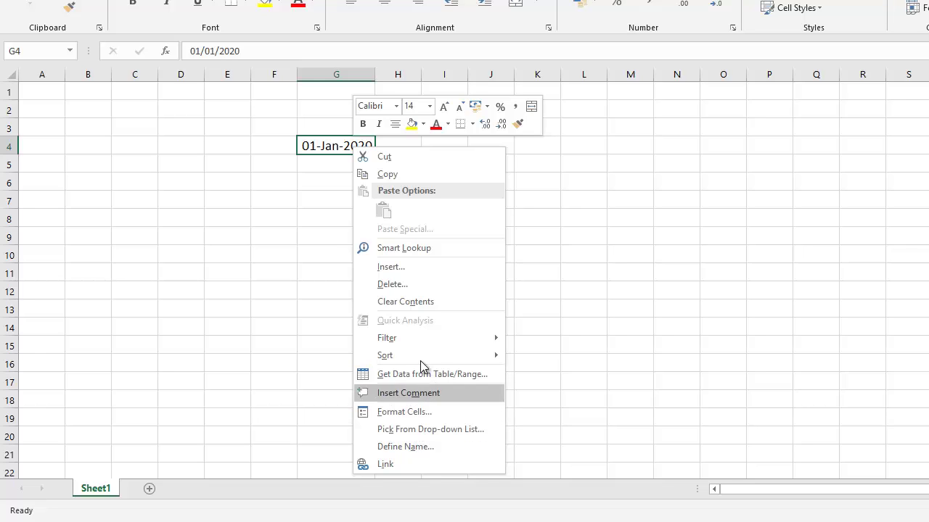
pyautogui.click(417, 412)
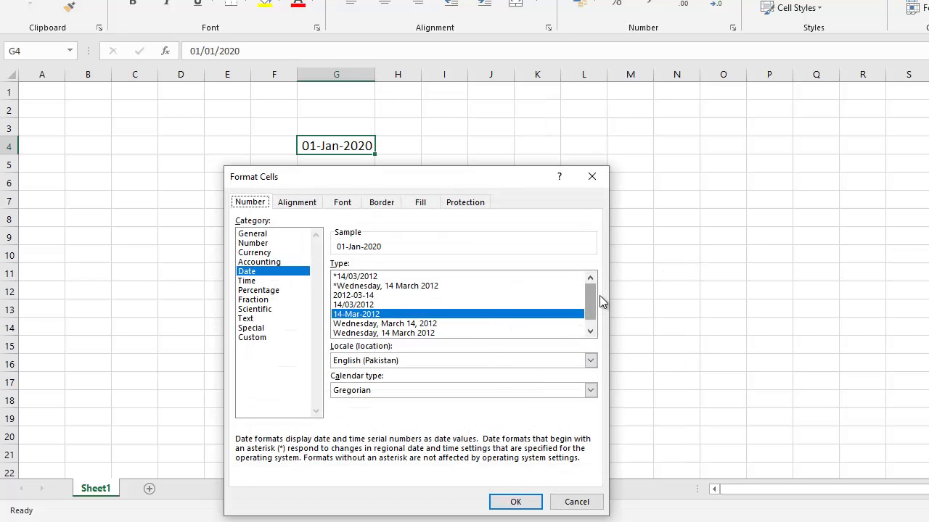
pyautogui.moveTo(586, 296)
pyautogui.mouseDown()
pyautogui.moveTo(587, 314)
pyautogui.moveTo(585, 284)
pyautogui.mouseUp()
pyautogui.click(591, 361)
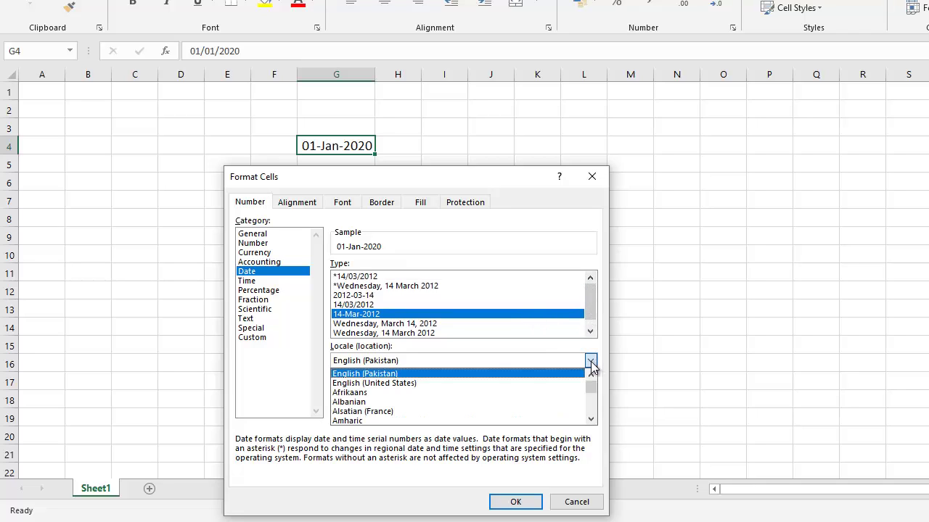
pyautogui.click(476, 383)
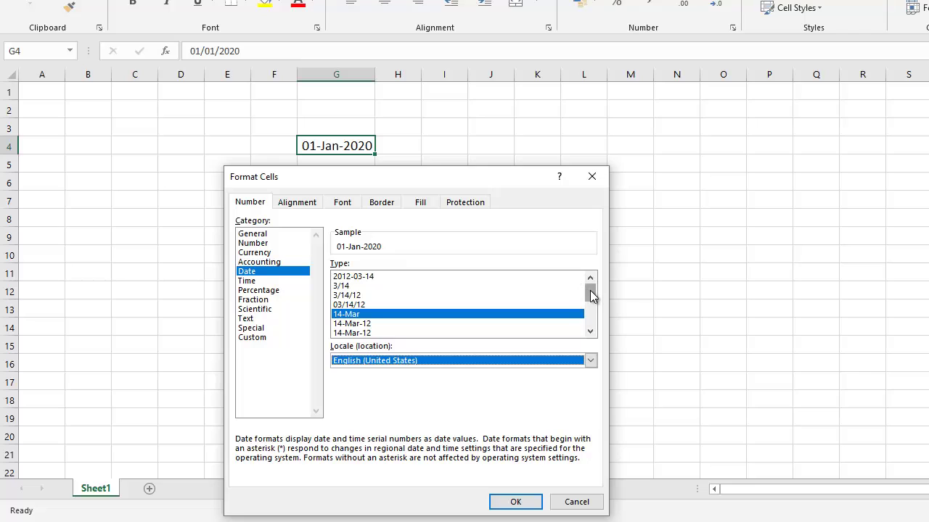
pyautogui.moveTo(590, 292)
pyautogui.mouseDown()
pyautogui.moveTo(590, 322)
pyautogui.moveTo(590, 300)
pyautogui.mouseUp()
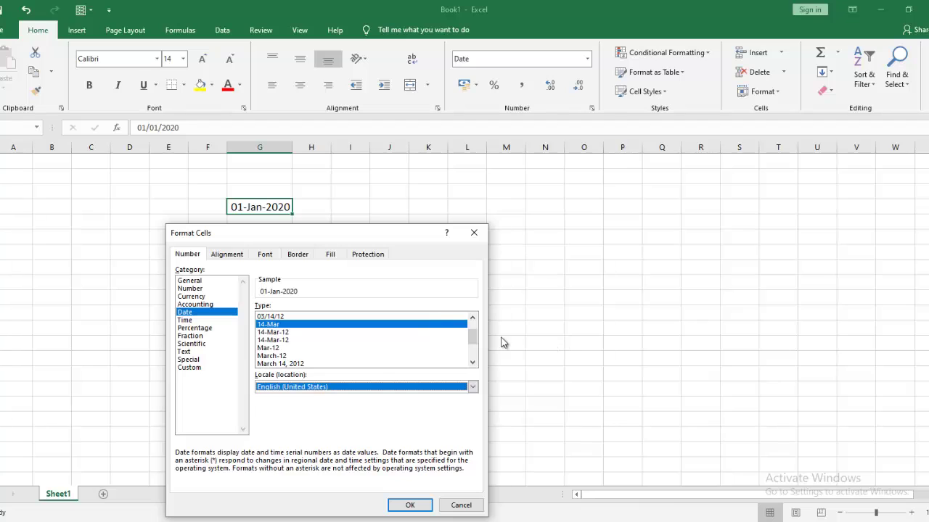
pyautogui.moveTo(472, 341); pyautogui.dragTo(473, 335)
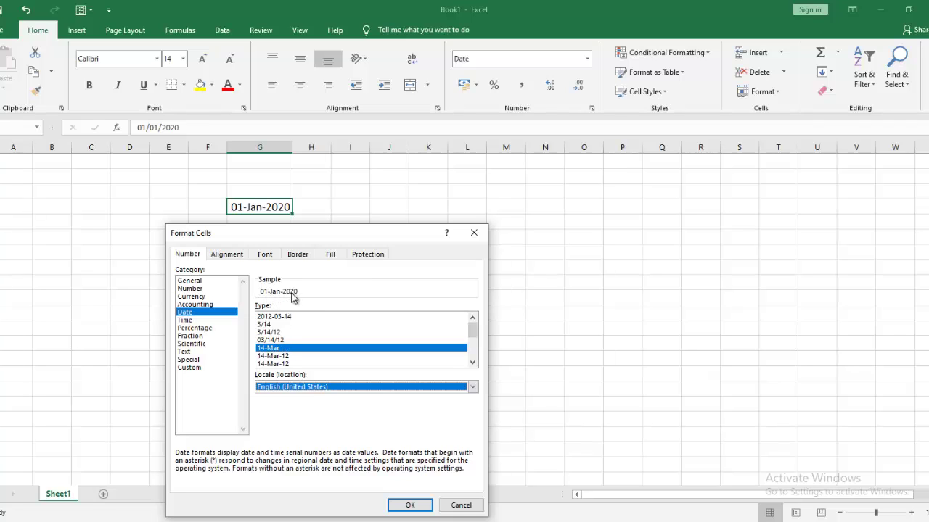
pyautogui.click(419, 505)
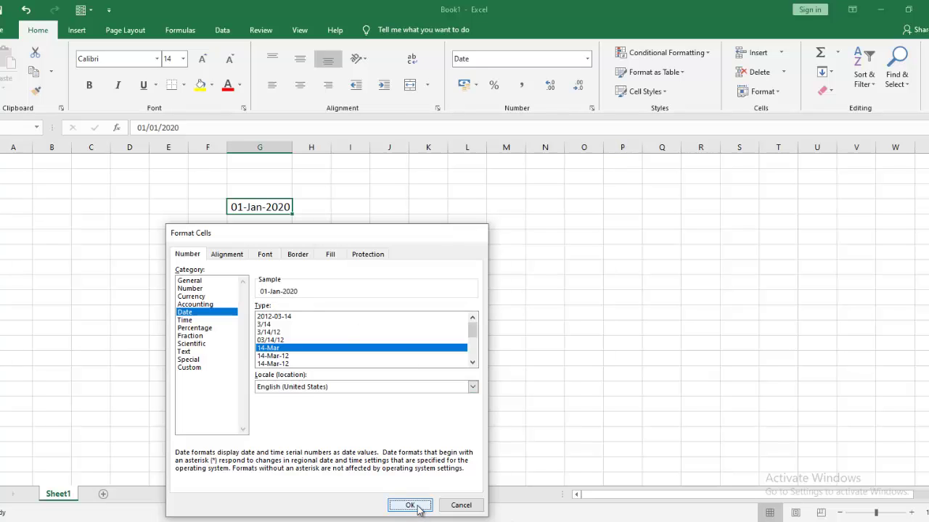
pyautogui.moveTo(338, 264); pyautogui.dragTo(265, 207)
pyautogui.click(265, 207)
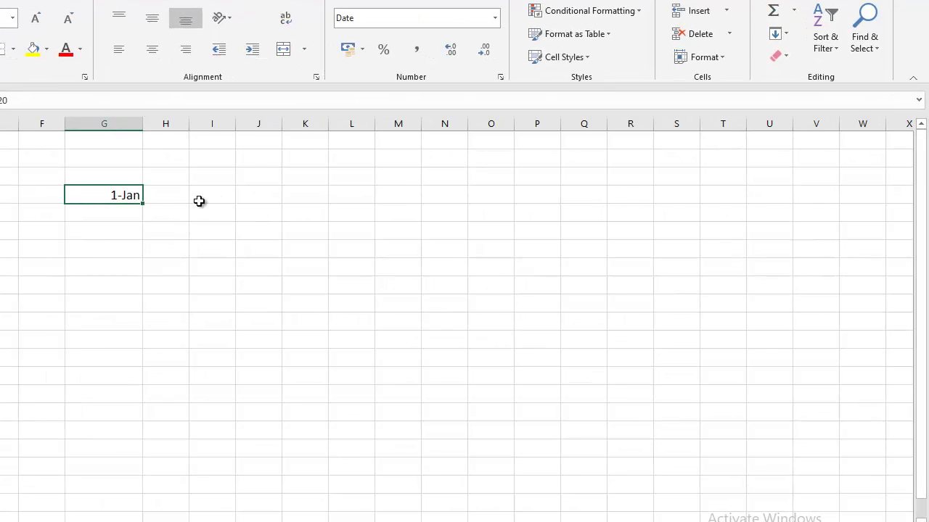
# Enter the number 10500 in cell I4
pyautogui.click(215, 202)
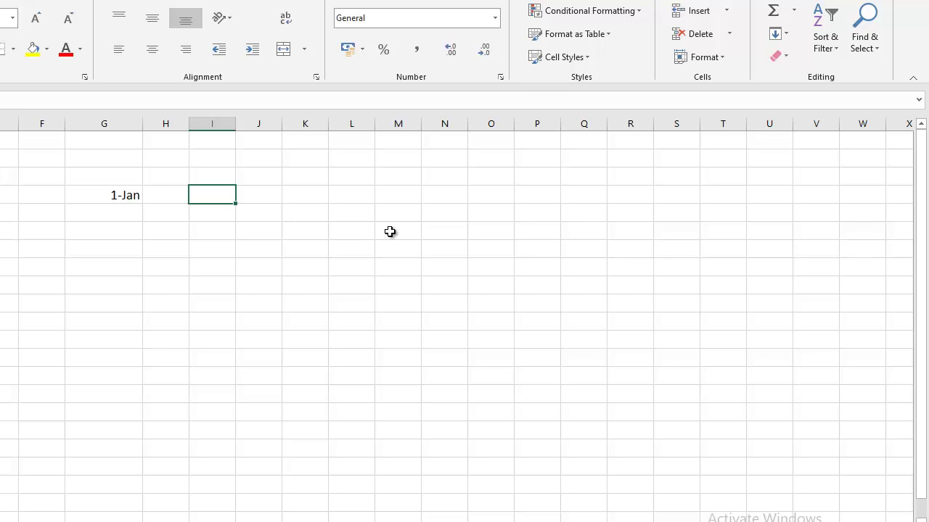
pyautogui.write('10500')
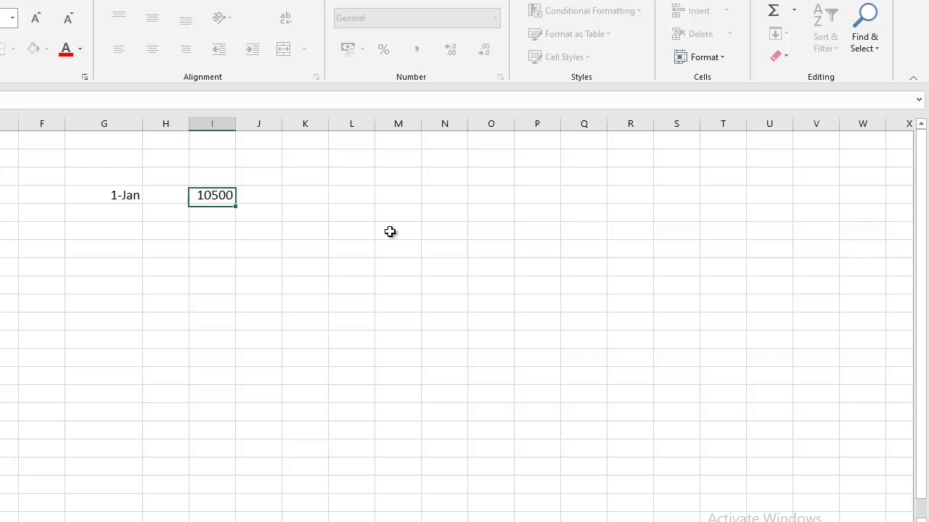
pyautogui.press('Return')
# Apply the $ English (United States) accounting format to the number in cell I4
pyautogui.click(208, 197)
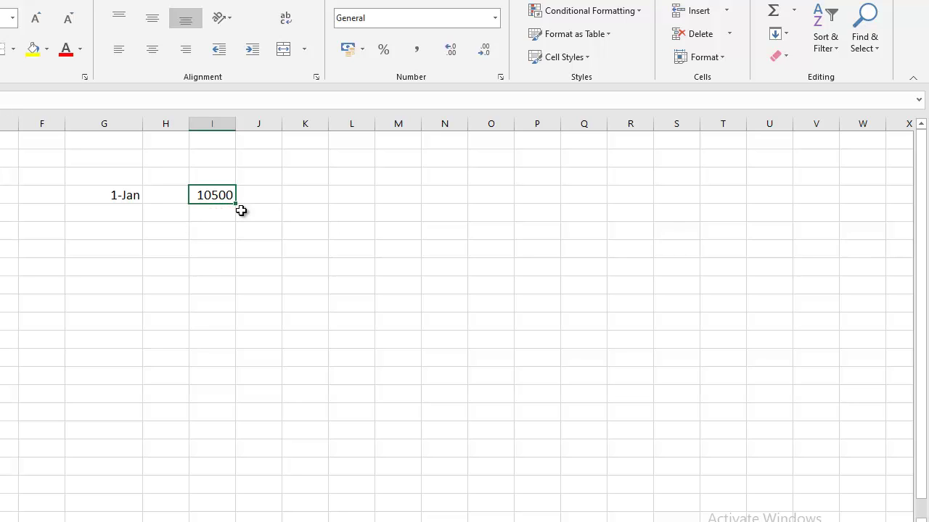
pyautogui.click(362, 49)
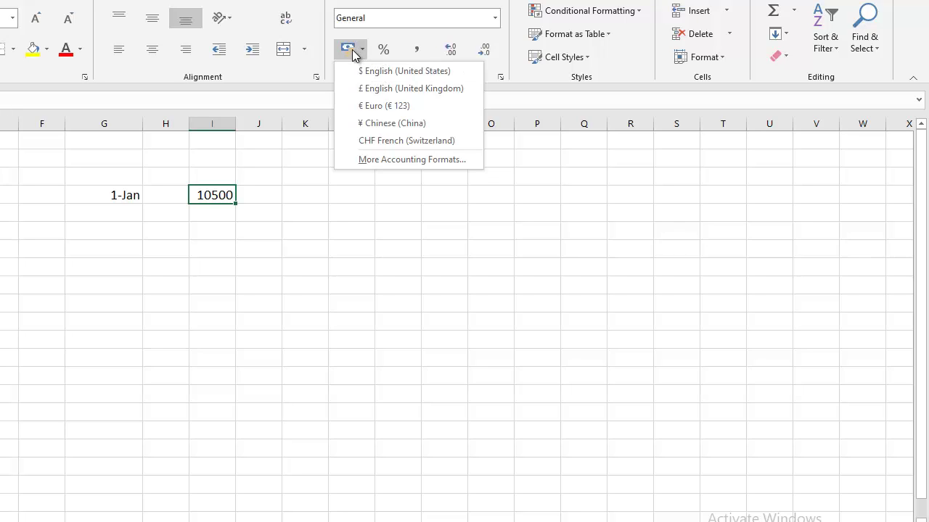
pyautogui.click(383, 72)
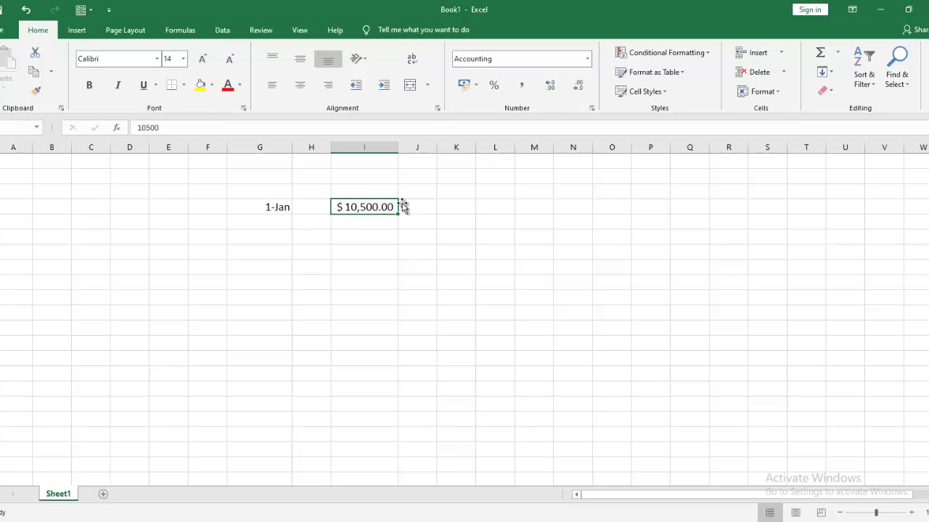
# Switch the accounting format of cell I4 to £ English (United Kingdom), and to ¥ Chinese (China)
pyautogui.click(475, 85)
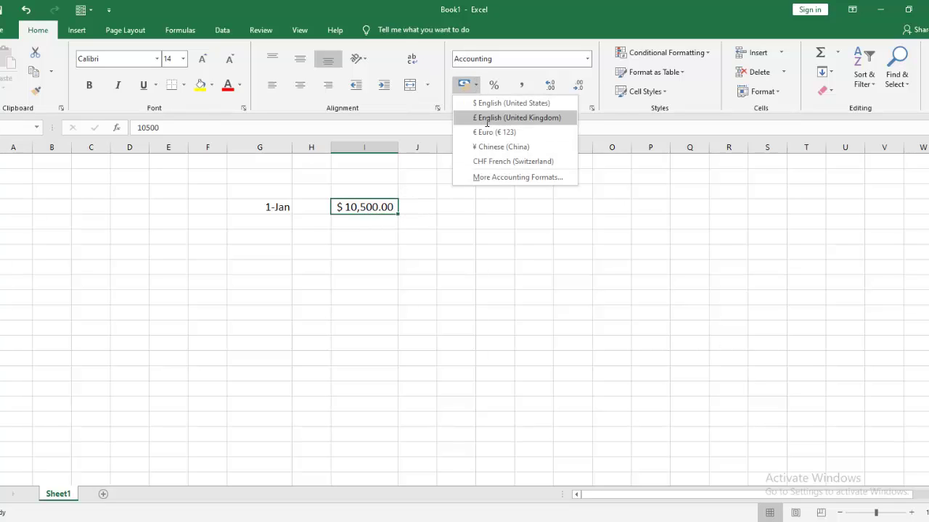
pyautogui.click(516, 117)
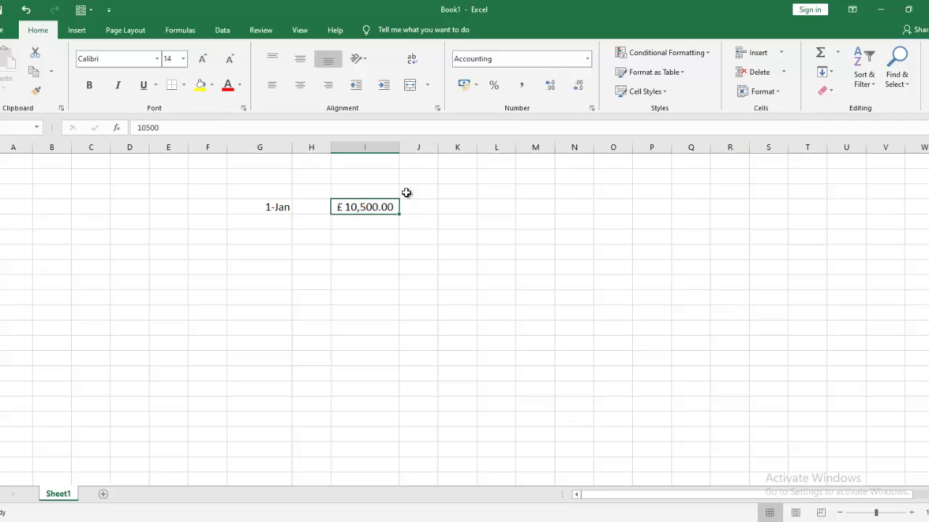
pyautogui.click(476, 85)
pyautogui.click(483, 148)
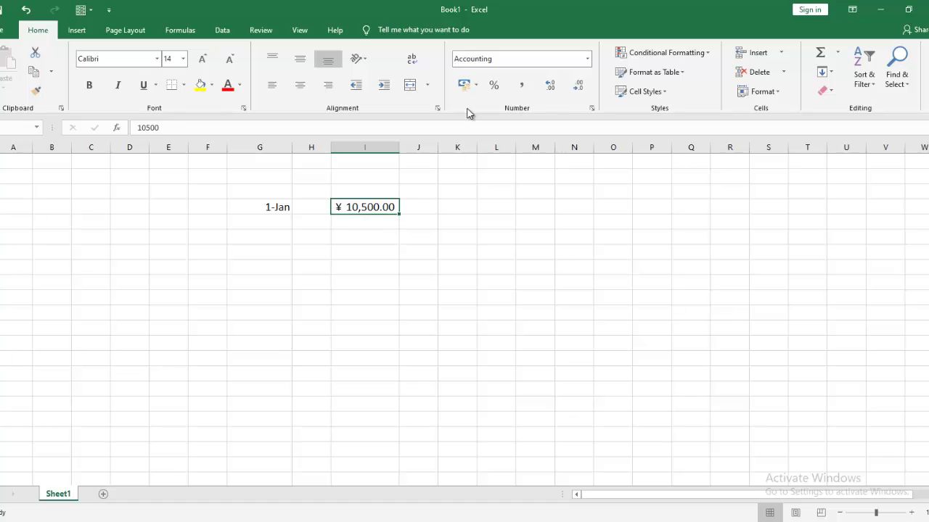
# Apply an accounting format with the Rs currency symbol to cell I4 through the additional accounting format options
pyautogui.click(475, 86)
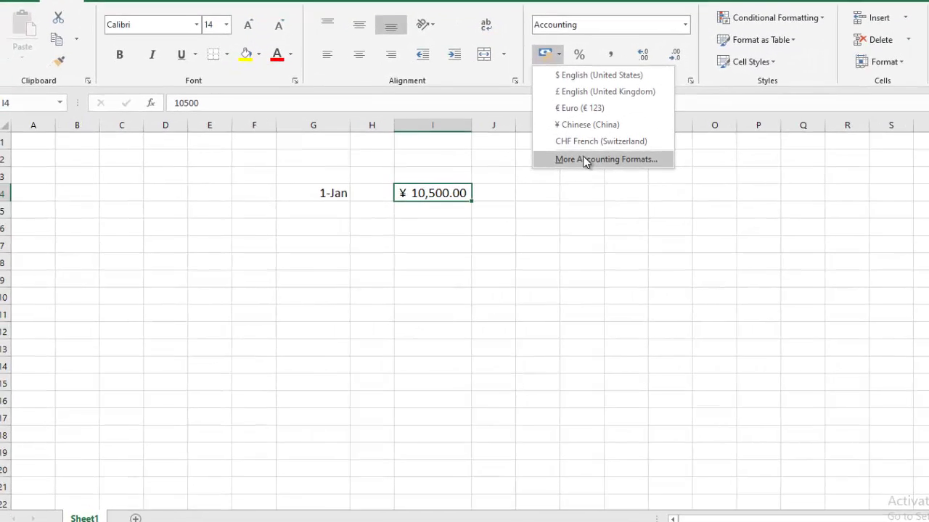
pyautogui.click(518, 176)
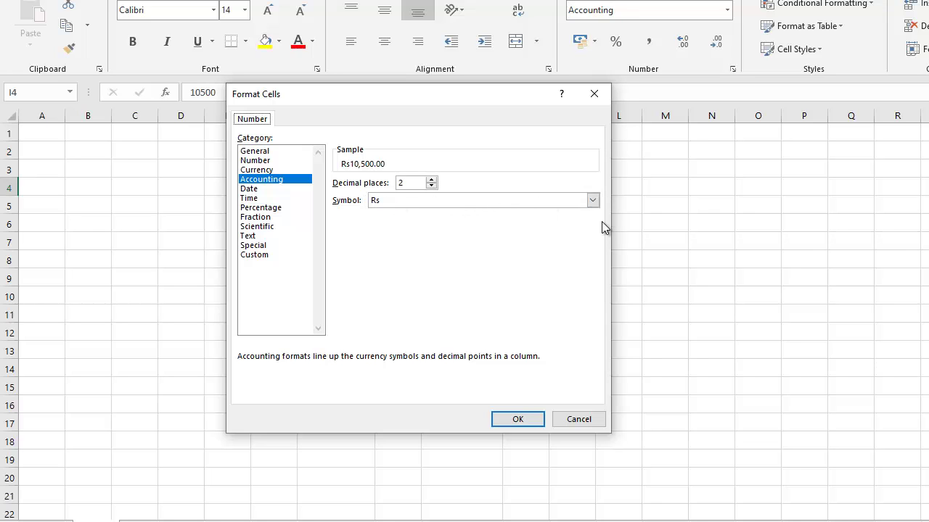
pyautogui.click(592, 200)
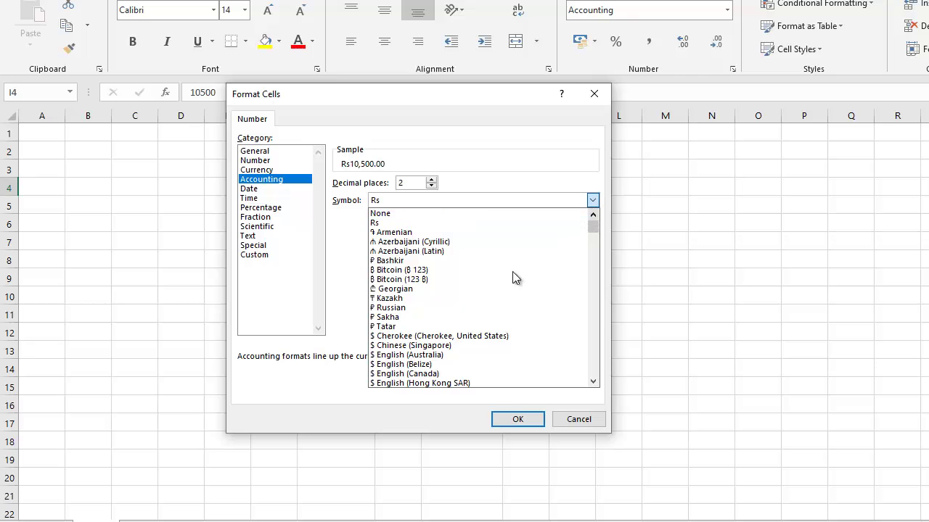
pyautogui.click(464, 222)
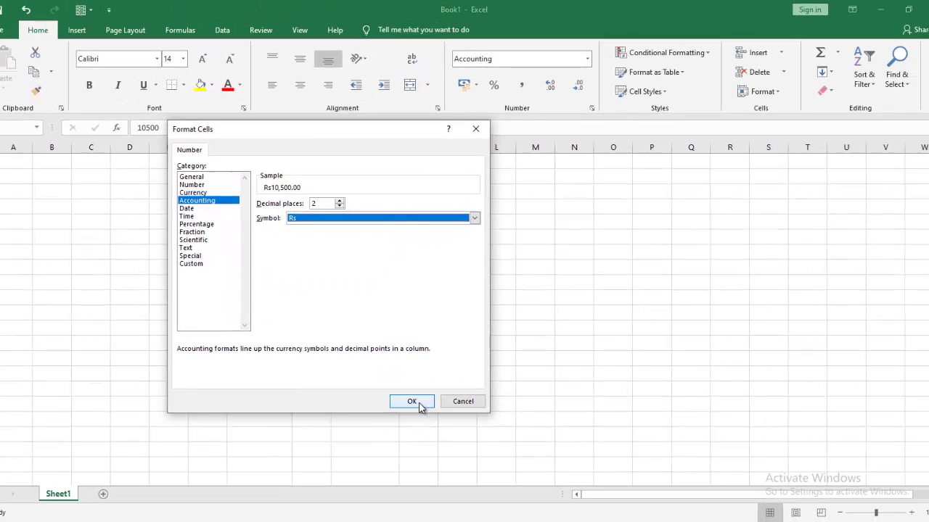
pyautogui.click(507, 417)
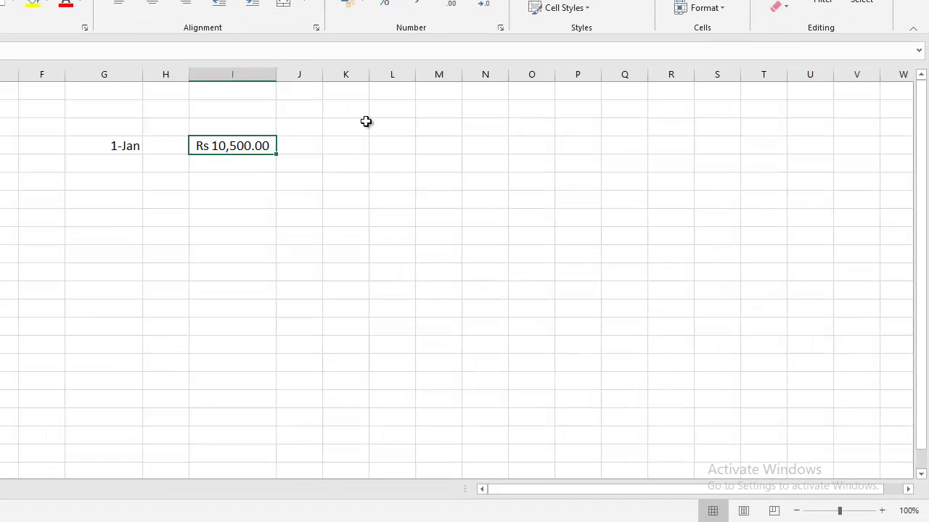
# Enter 50 in cell K4 and apply the percent style to it
pyautogui.click(331, 149)
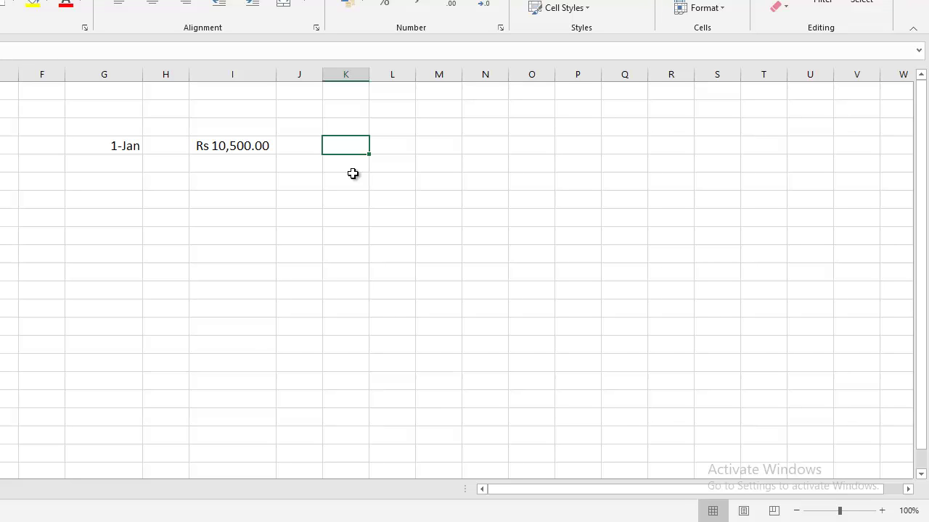
pyautogui.write('50')
pyautogui.press('Return')
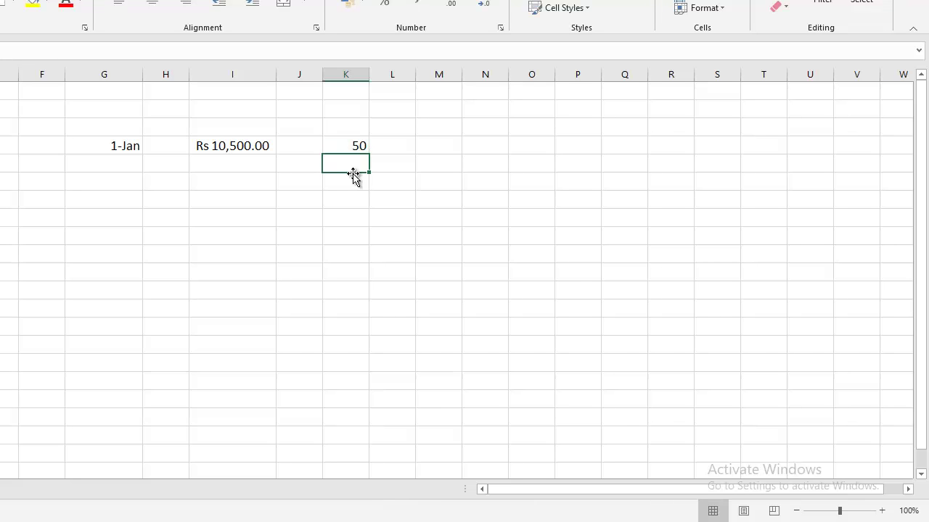
pyautogui.press('Up')
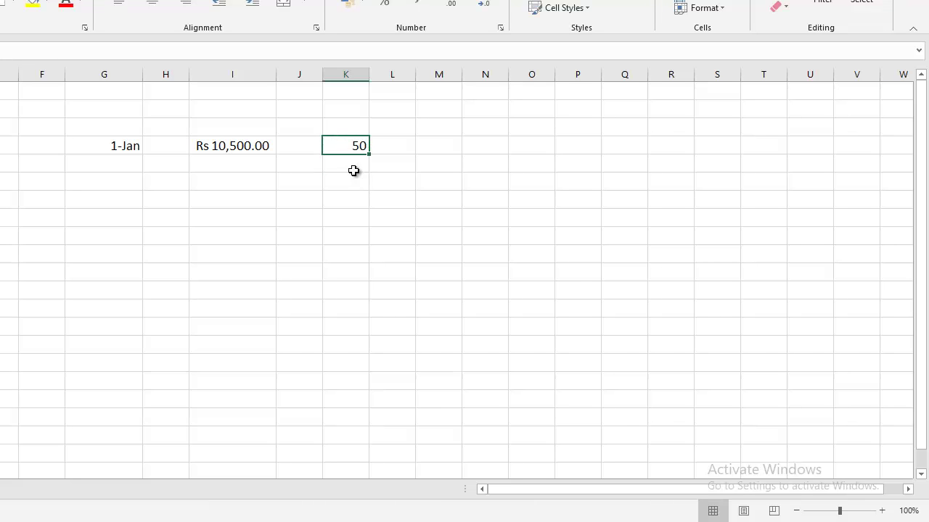
pyautogui.click(384, 6)
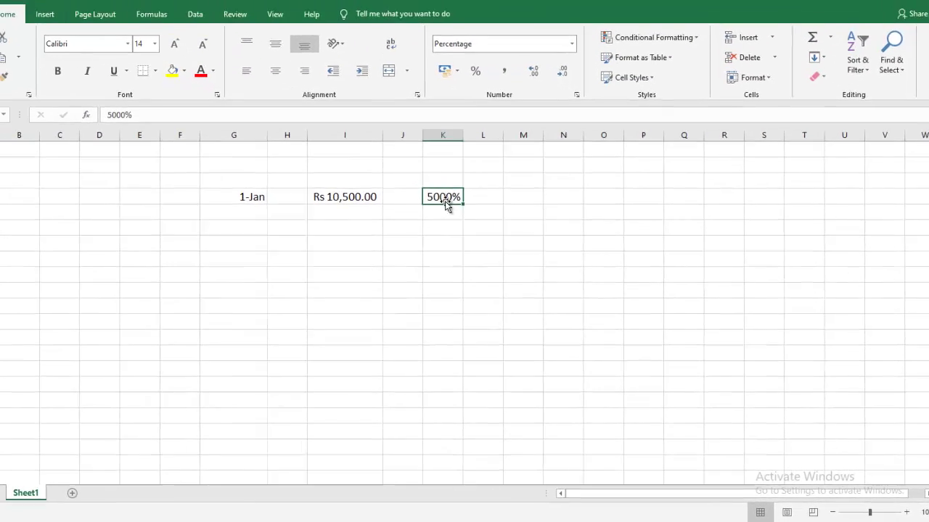
# Re-enter 50 in the percent-formatted cell K4 to make it 50%
pyautogui.write('50')
pyautogui.press('Return')
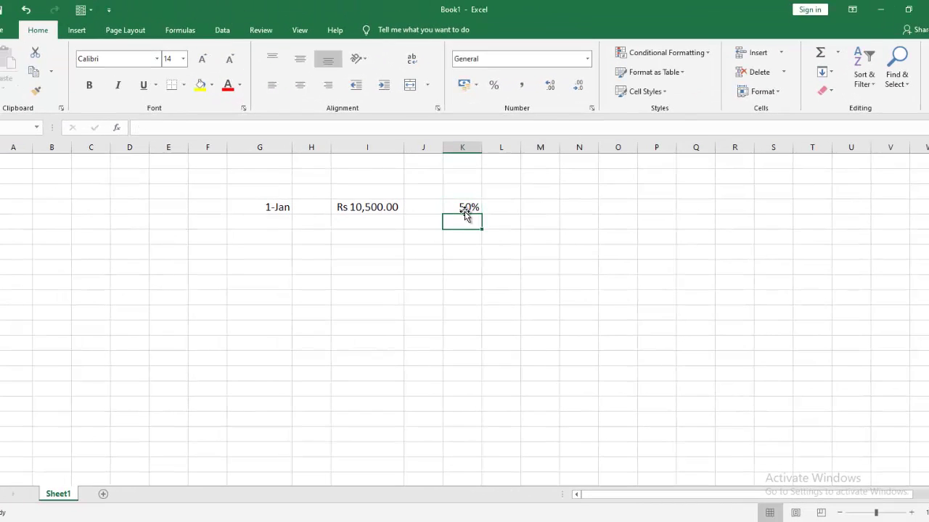
pyautogui.click(467, 211)
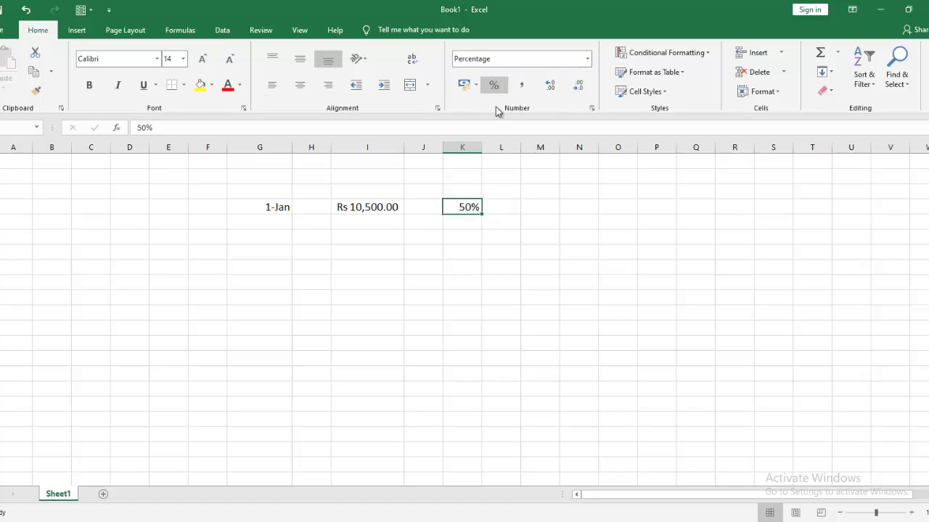
# Apply the $ English (United States) accounting format to cell I4 again
pyautogui.click(365, 206)
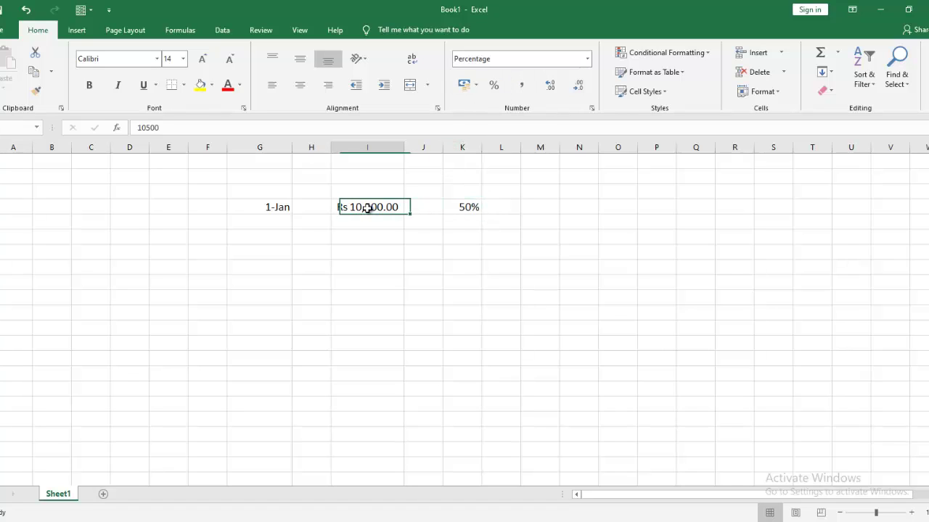
pyautogui.click(478, 89)
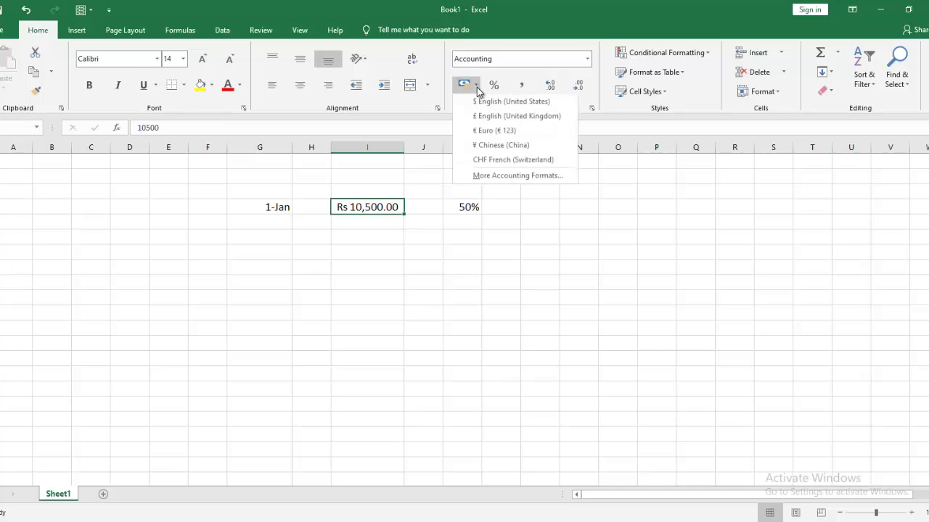
pyautogui.click(485, 101)
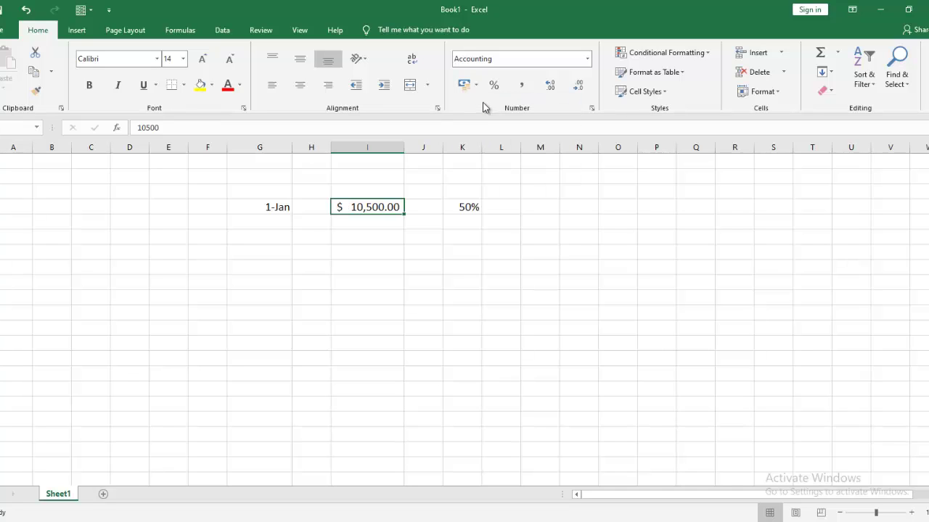
pyautogui.click(380, 228)
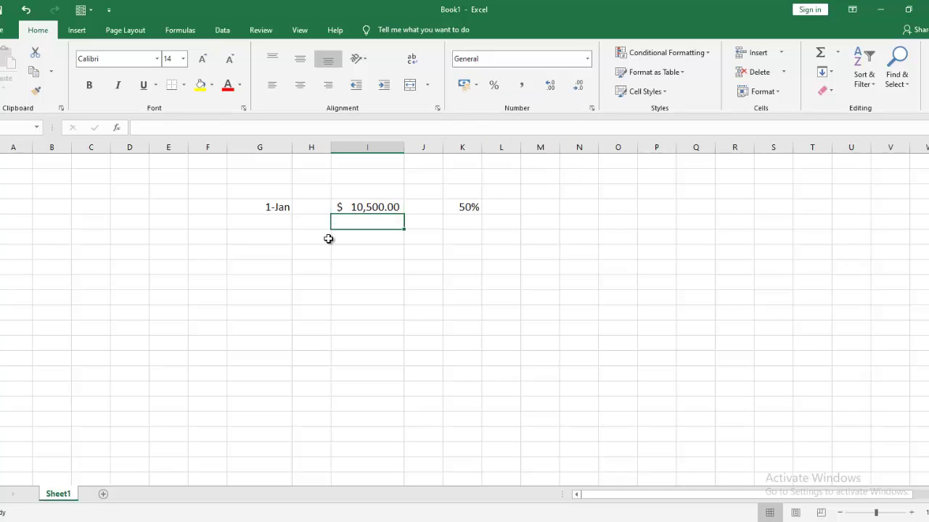
# Apply the comma style to the number in cell I4 and extend it to three decimal places
pyautogui.click(391, 208)
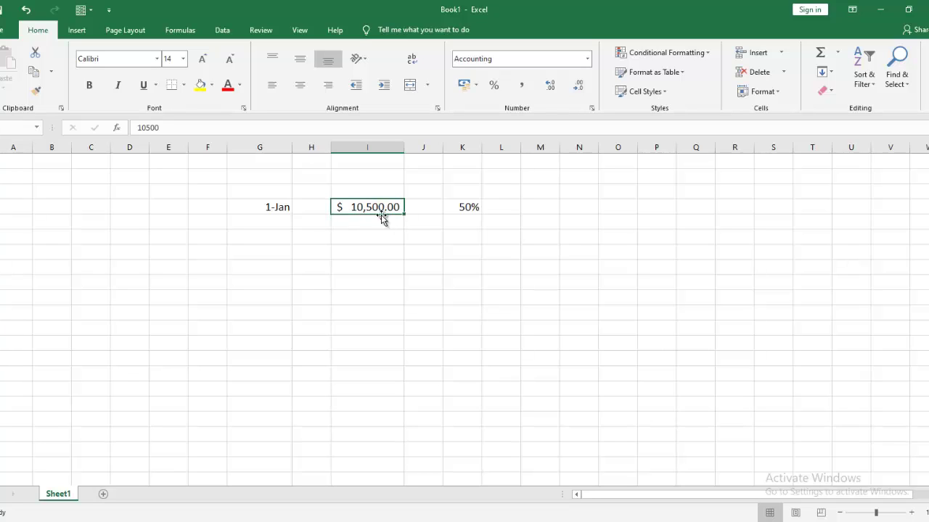
pyautogui.click(522, 85)
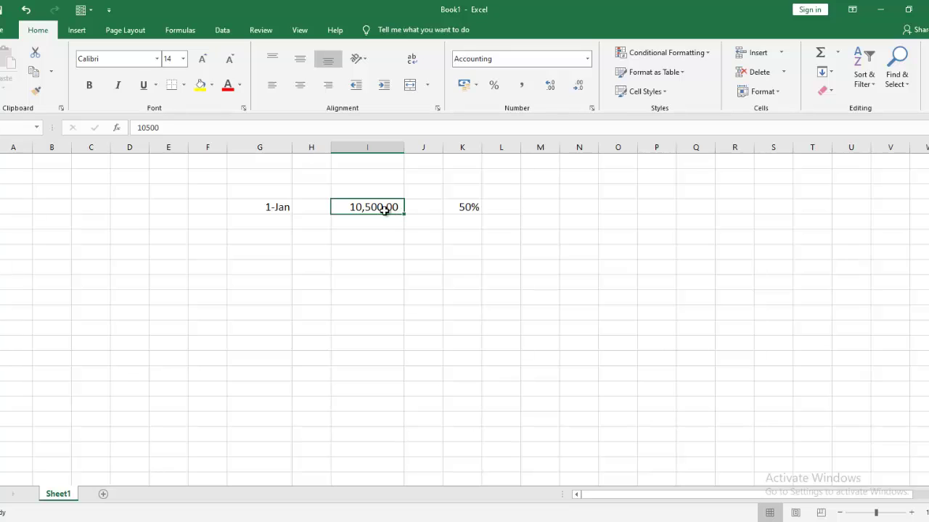
pyautogui.click(550, 88)
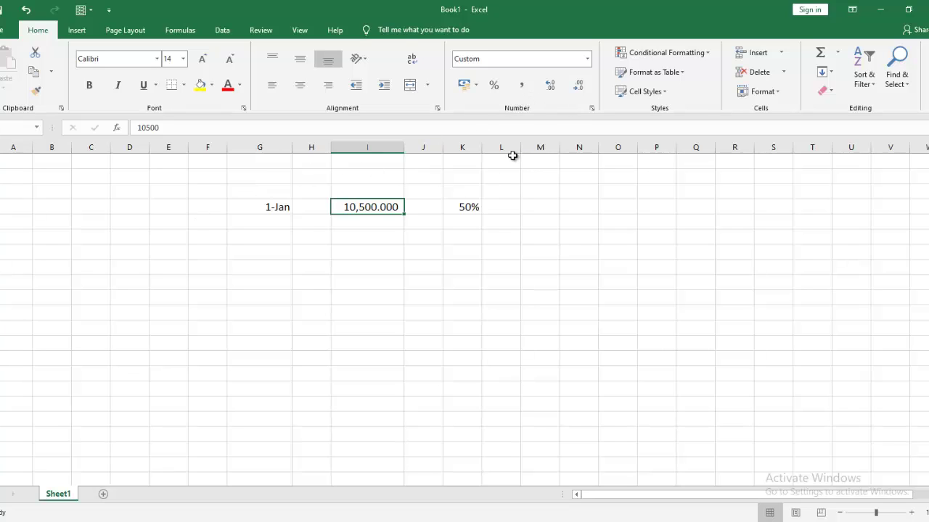
# Reduce the number in cell I4 to no decimal places and bring it back up to two
pyautogui.click(577, 87)
pyautogui.click(577, 88)
pyautogui.click(575, 90)
pyautogui.click(549, 86)
pyautogui.click(549, 86)
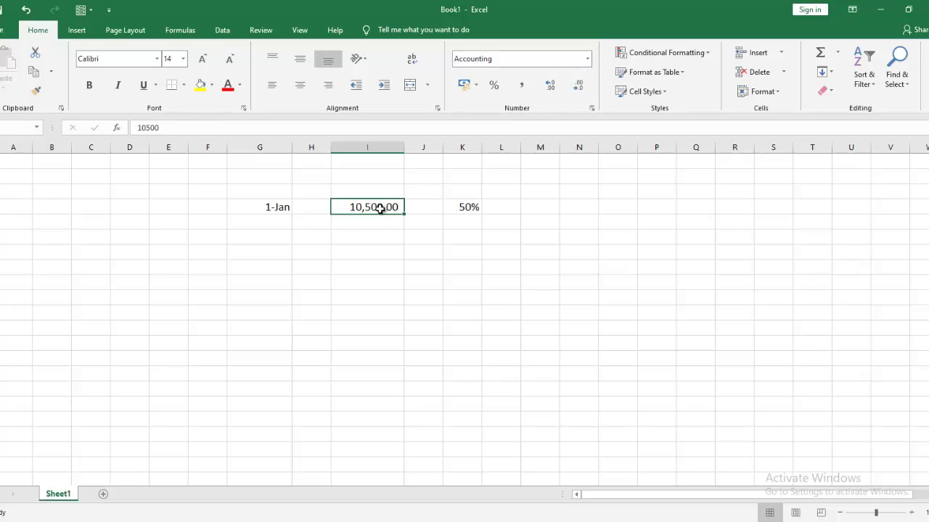
# Reset the number format of cell I4 to General
pyautogui.click(586, 58)
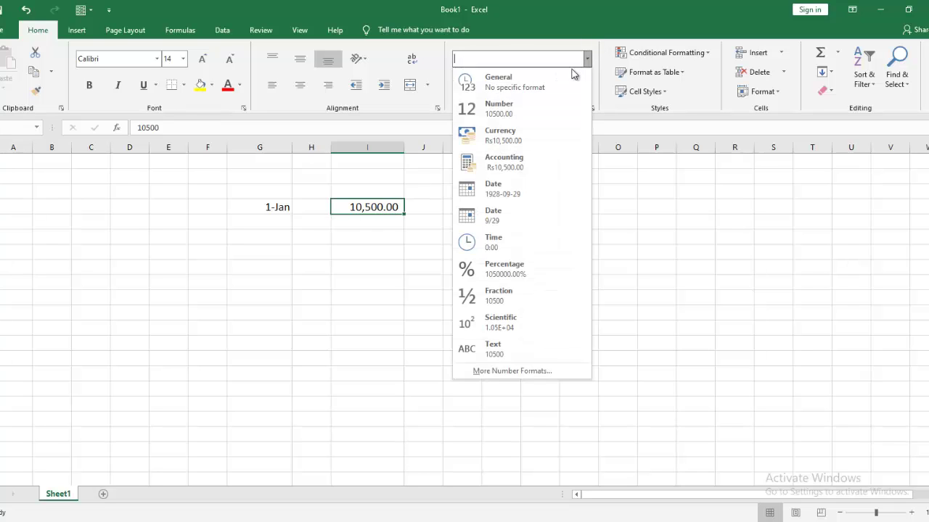
pyautogui.click(518, 90)
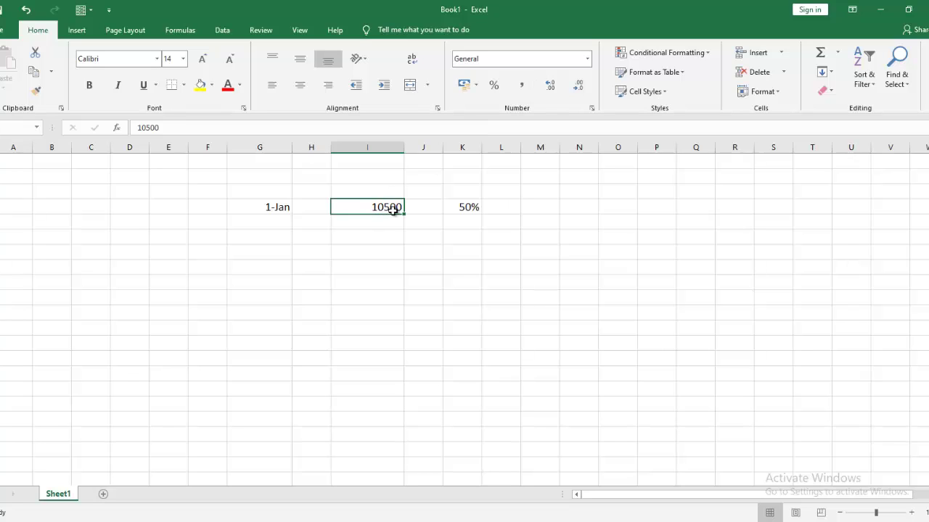
pyautogui.click(471, 206)
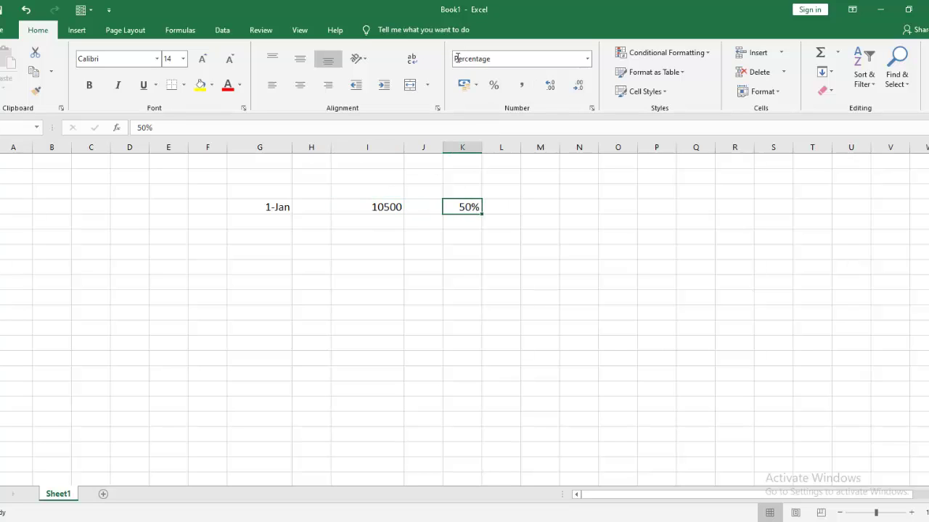
pyautogui.click(589, 58)
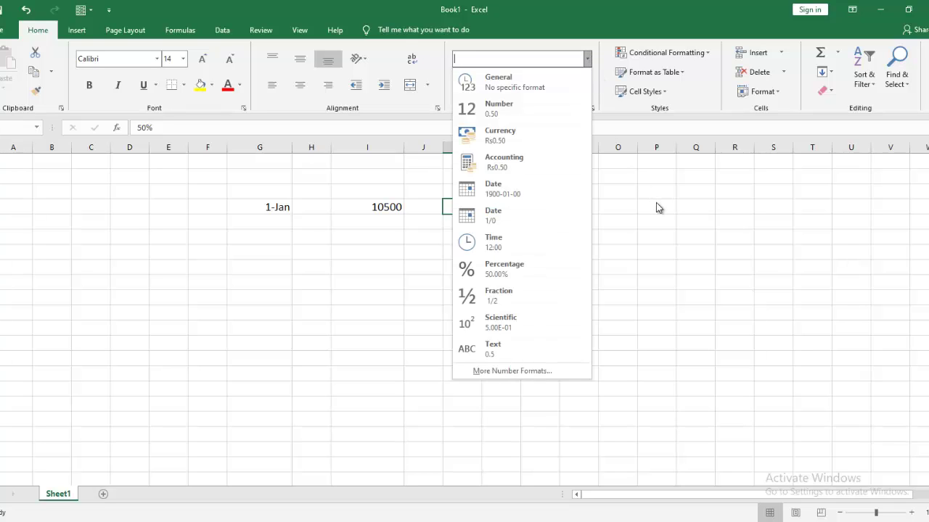
pyautogui.click(627, 207)
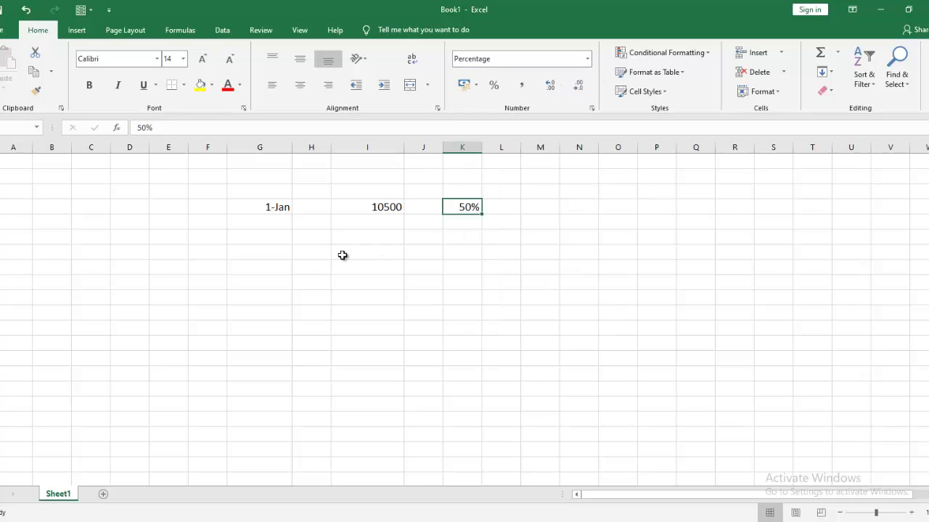
# Enter 0123 in cell H7 without any text prefix
pyautogui.click(312, 254)
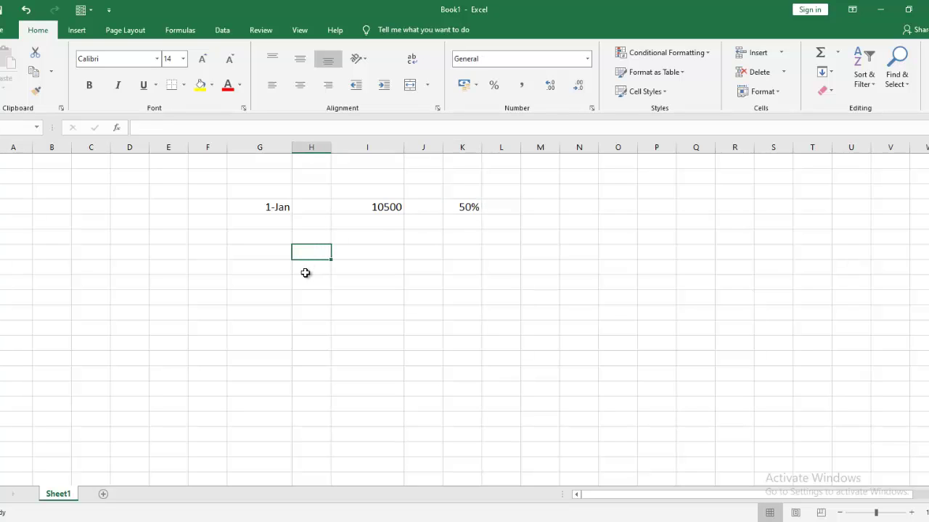
pyautogui.write('012')
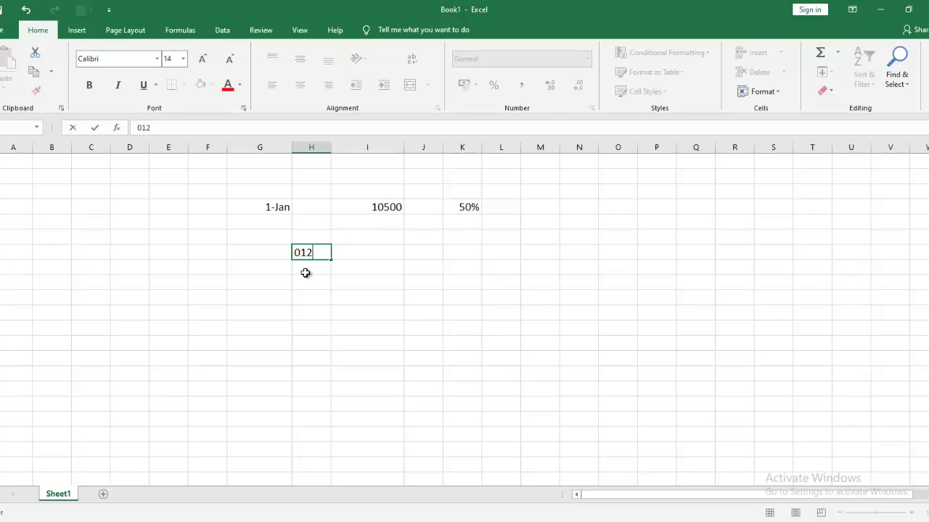
pyautogui.write('3')
pyautogui.press('Return')
pyautogui.press('Up')
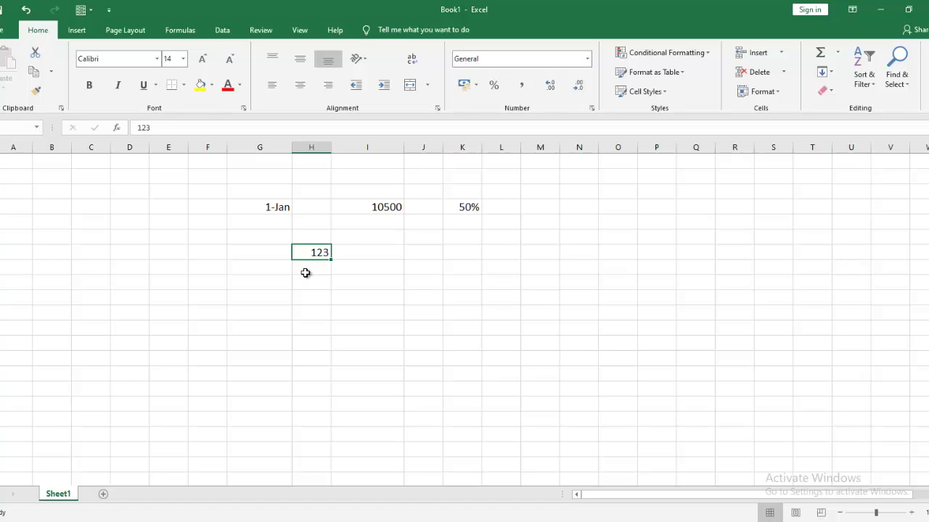
pyautogui.press('Up')
pyautogui.press('Down')
pyautogui.press('Down')
pyautogui.press('Right')
pyautogui.press('Left')
pyautogui.press('Up')
# Enter '0123 in cell I8 with a leading apostrophe to keep the leading zero as text
pyautogui.click(360, 269)
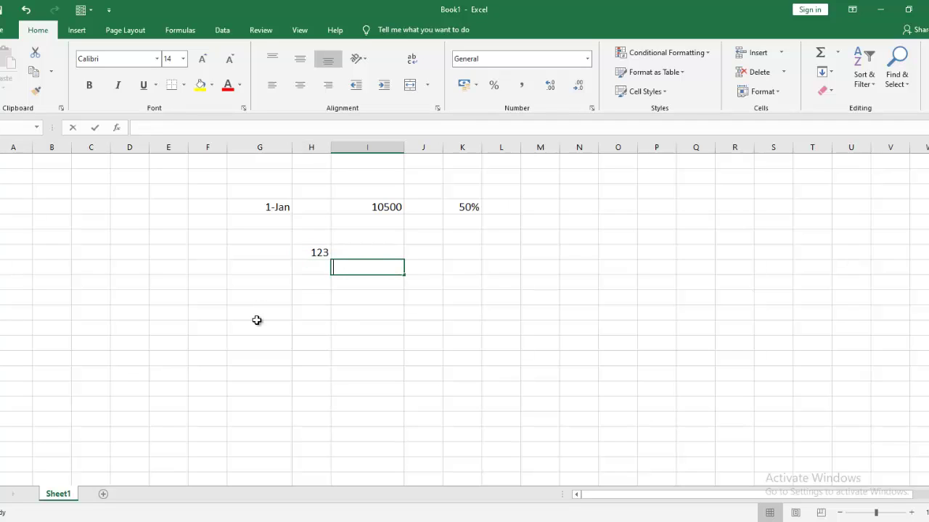
pyautogui.write("'012")
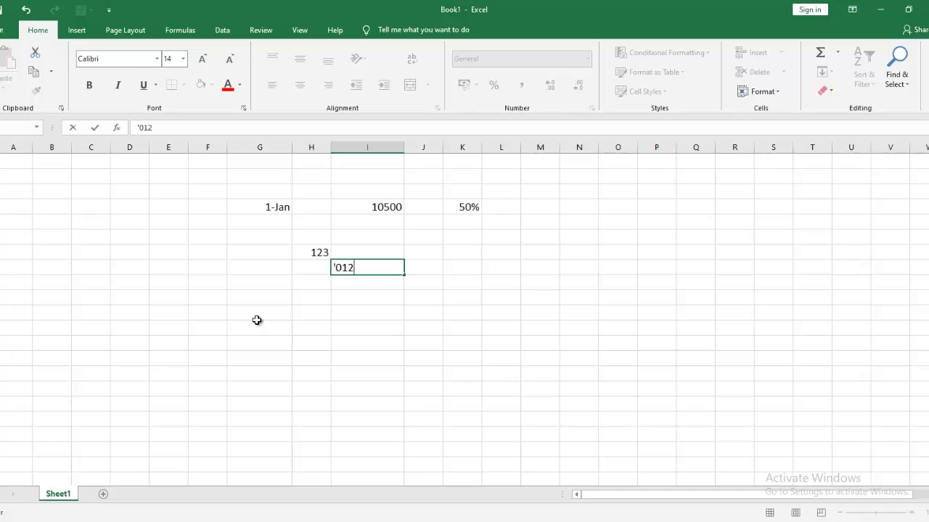
pyautogui.write('3')
pyautogui.press('Return')
pyautogui.press('Up')
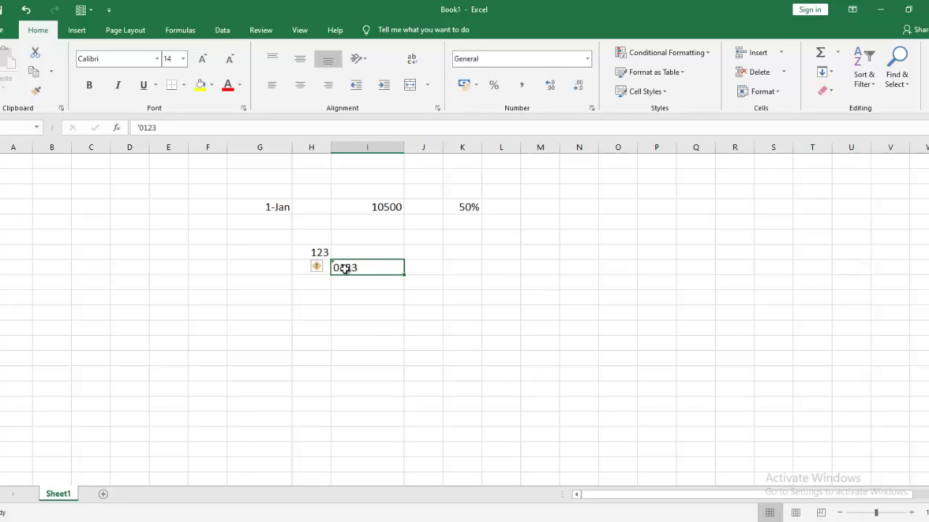
# Ignore the number-stored-as-text error on cell I8
pyautogui.click(318, 267)
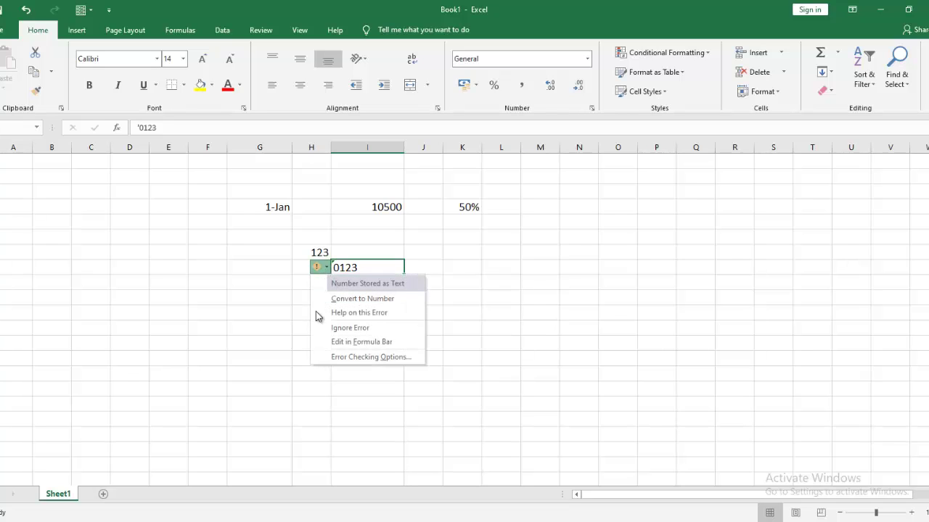
pyautogui.click(335, 327)
pyautogui.click(350, 315)
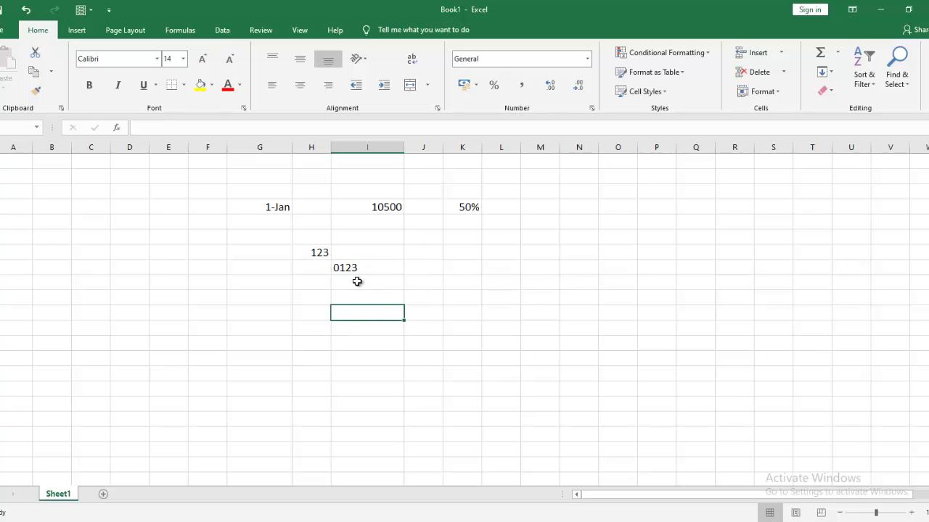
pyautogui.click(355, 264)
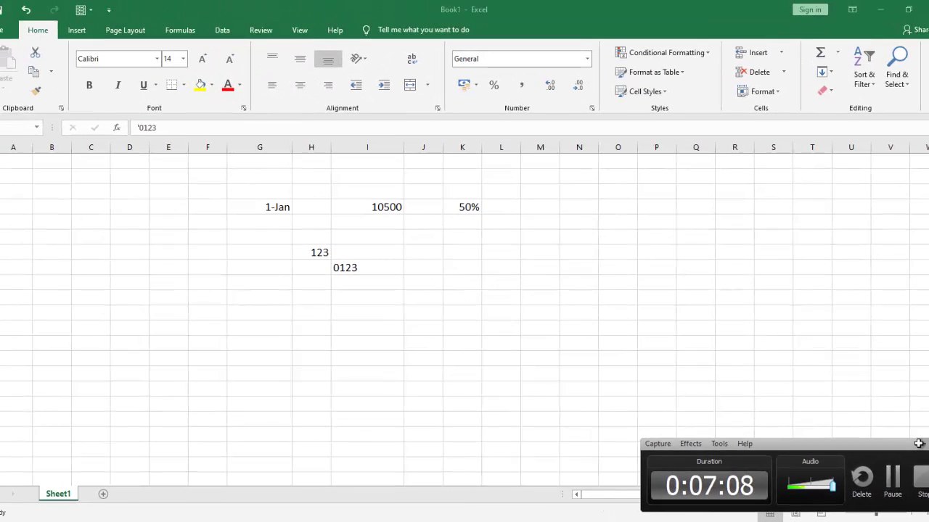
pyautogui.click(898, 430)
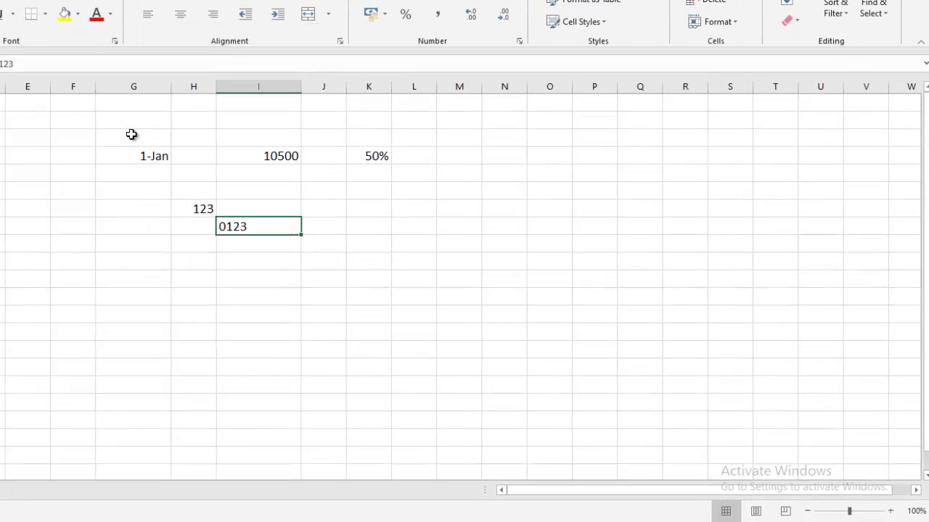
# Enter the header S.NO: in cell G3, correcting the mistyped character after the S to a period
pyautogui.click(258, 191)
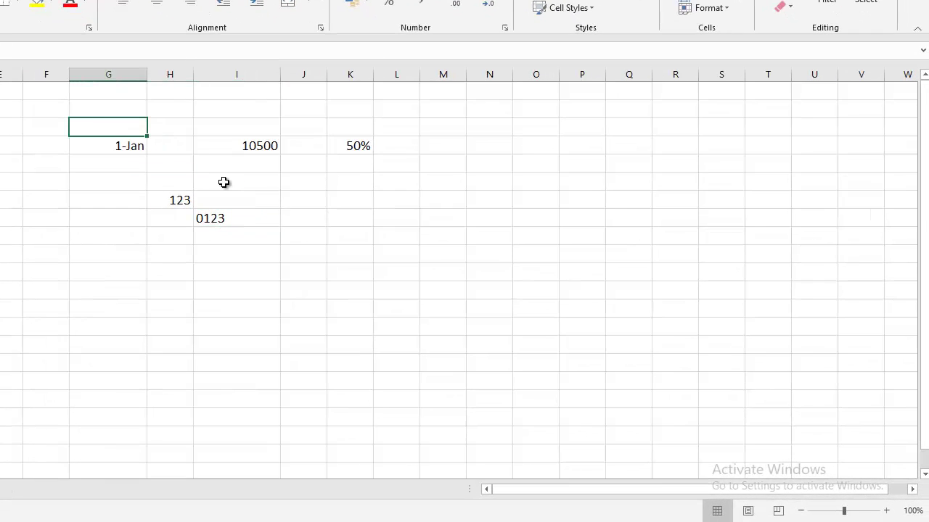
pyautogui.press('Down')
pyautogui.press('Down')
pyautogui.press('Left')
pyautogui.press('Up')
pyautogui.press('Right')
pyautogui.press('Right')
pyautogui.press('Up')
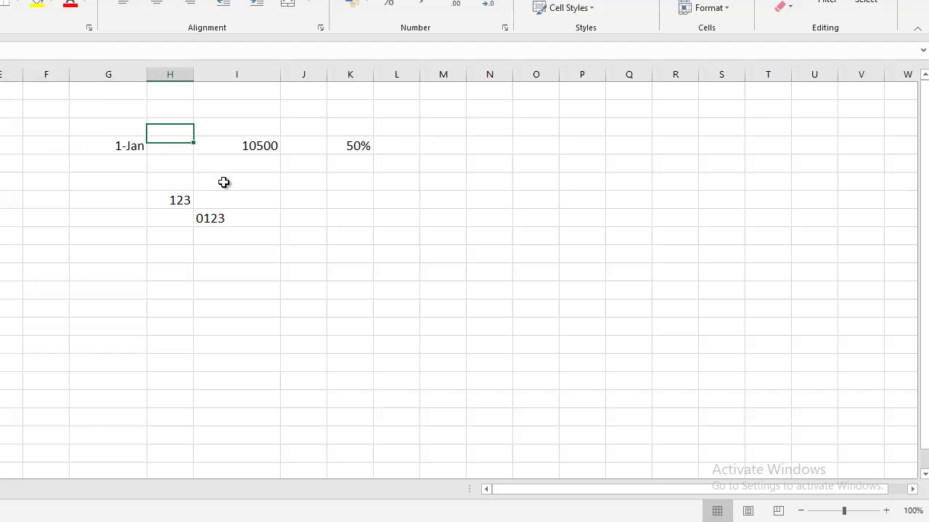
pyautogui.press('Left')
pyautogui.write('S>')
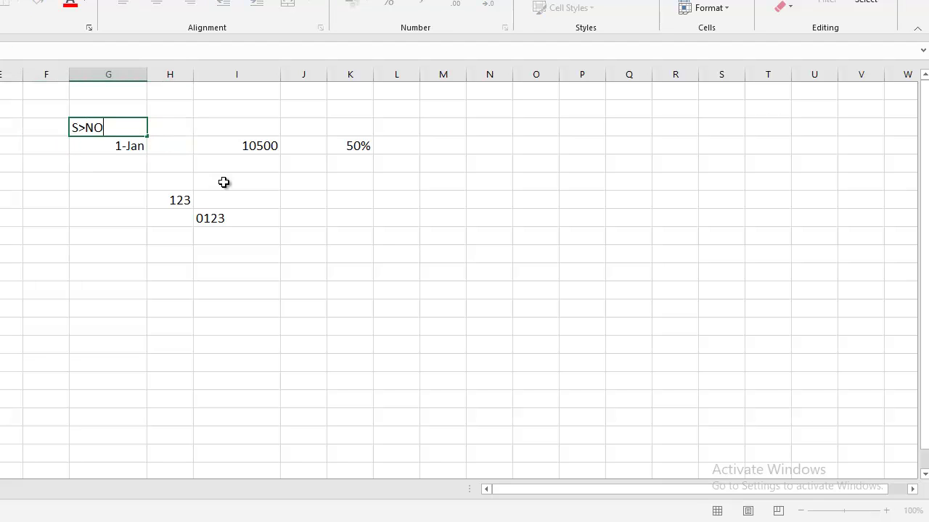
pyautogui.write('NO:')
pyautogui.press('Return')
pyautogui.press('Up')
pyautogui.press('F2')
pyautogui.press('BackSpace')
pyautogui.write('.')
pyautogui.press('Return')
pyautogui.press('Up')
# Add the column headers Name in cell H3 and Class in cell I3
pyautogui.press('Right')
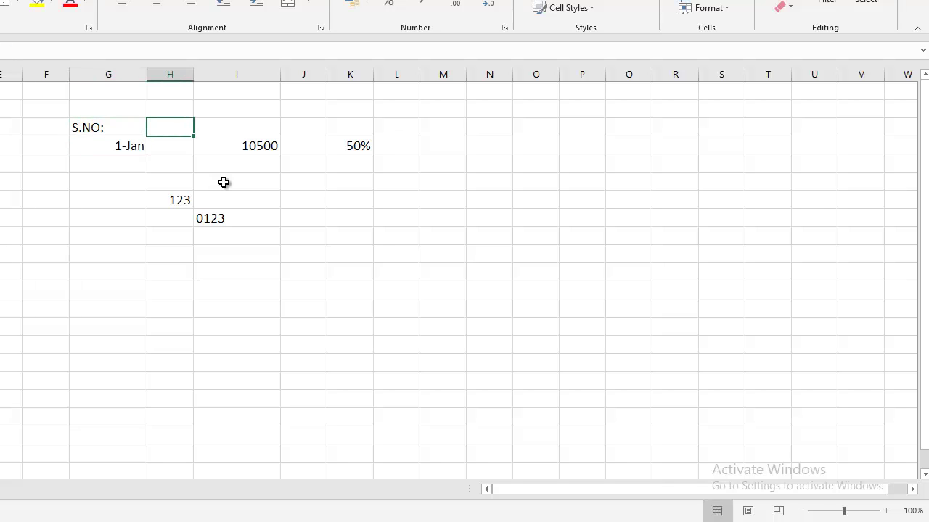
pyautogui.write('Name')
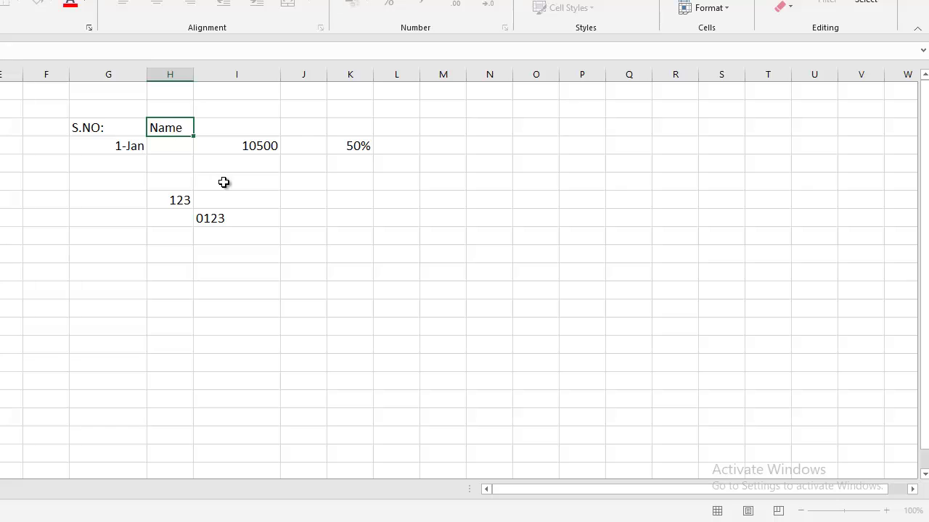
pyautogui.press('Return')
pyautogui.press('Up')
pyautogui.press('Right')
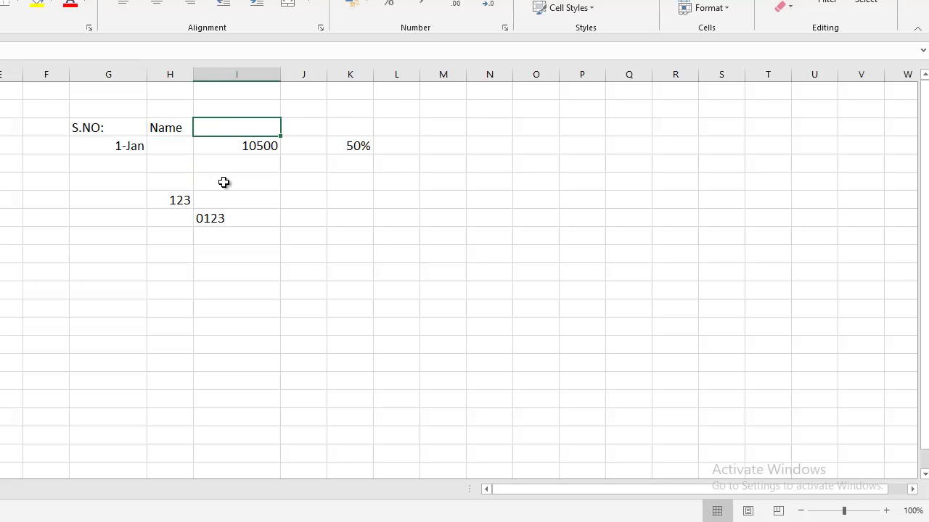
pyautogui.write('Class')
pyautogui.press('Return')
# Clear the contents of range G4:L8 below the new headers
pyautogui.press('Left')
pyautogui.press('Left')
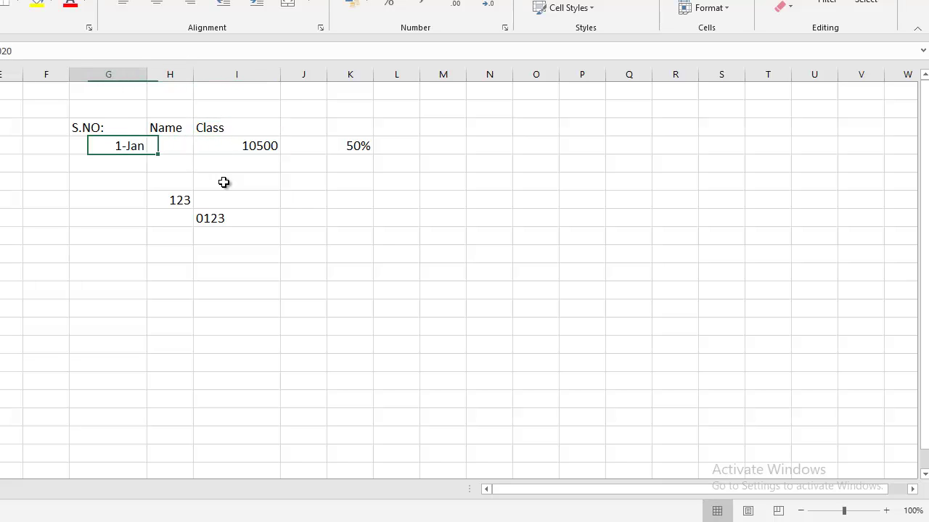
pyautogui.hotkey('shift', 'Right')
pyautogui.hotkey('shift', 'Right')
pyautogui.hotkey('shift', 'Right')
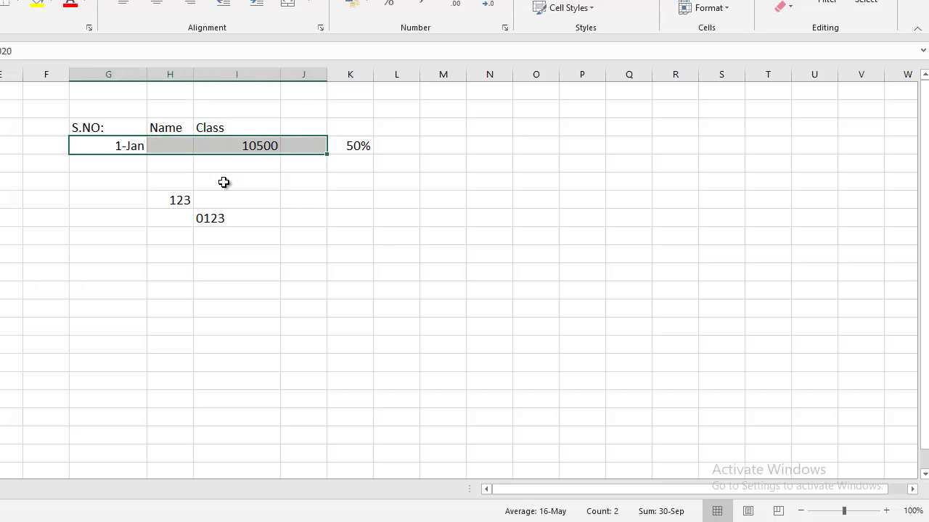
pyautogui.hotkey('shift', 'Down')
pyautogui.hotkey('shift', 'Right')
pyautogui.hotkey('shift', 'Right')
pyautogui.hotkey('shift', 'Down')
pyautogui.hotkey('shift', 'Down')
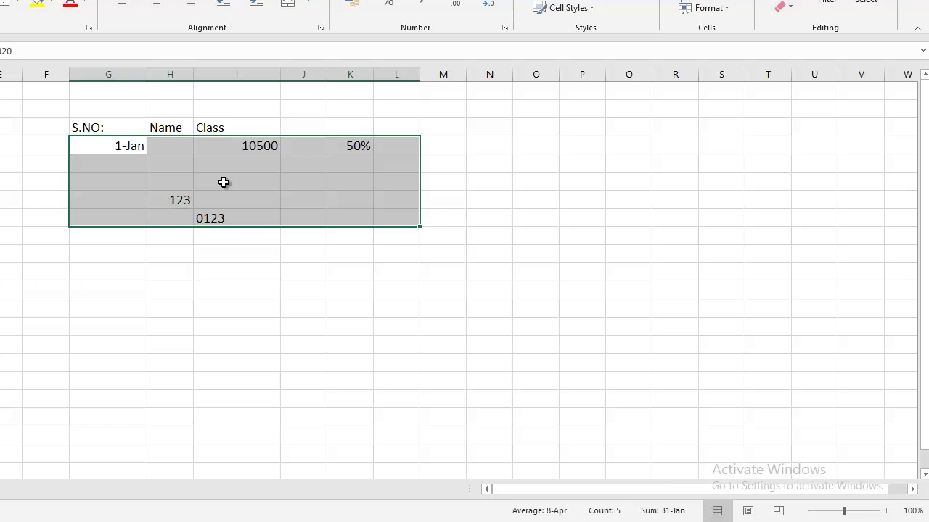
pyautogui.press('Delete')
# Enter serial numbers 1 in cell G4 and 2 in cell G5
pyautogui.press('Left')
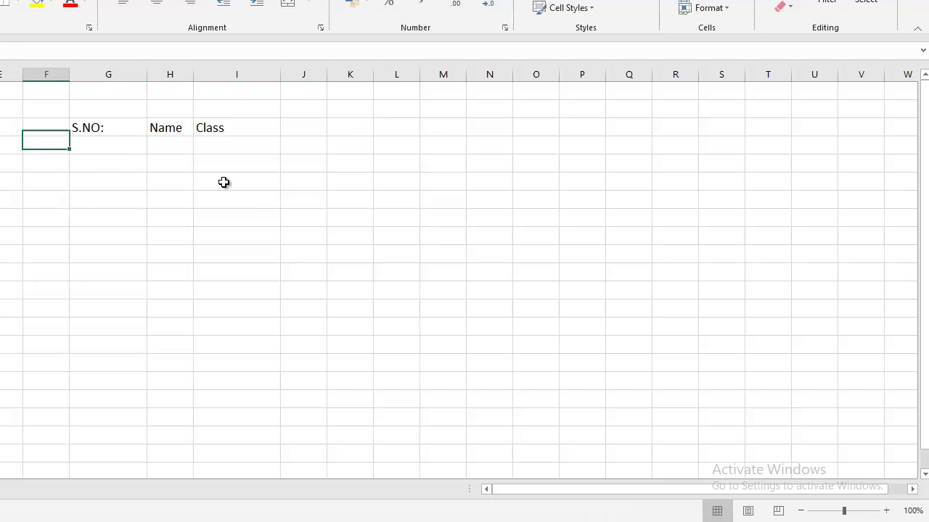
pyautogui.press('Right')
pyautogui.press('Up')
pyautogui.press('Down')
pyautogui.press('Down')
pyautogui.press('Up')
pyautogui.write('1')
pyautogui.press('Return')
pyautogui.write('2')
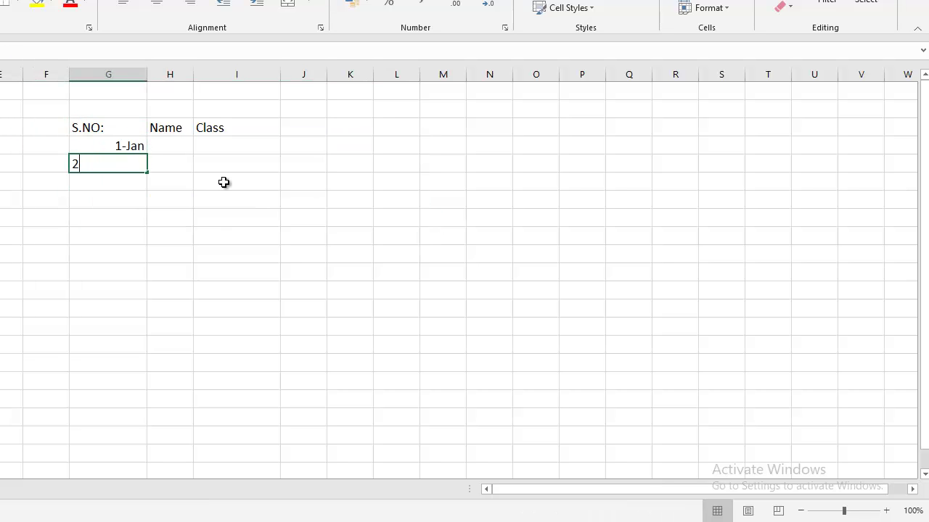
pyautogui.press('Return')
# Set the number format of cell G4 to General and extend the series from G4:G5 down to 12 in G15
pyautogui.press('Up')
pyautogui.press('Up')
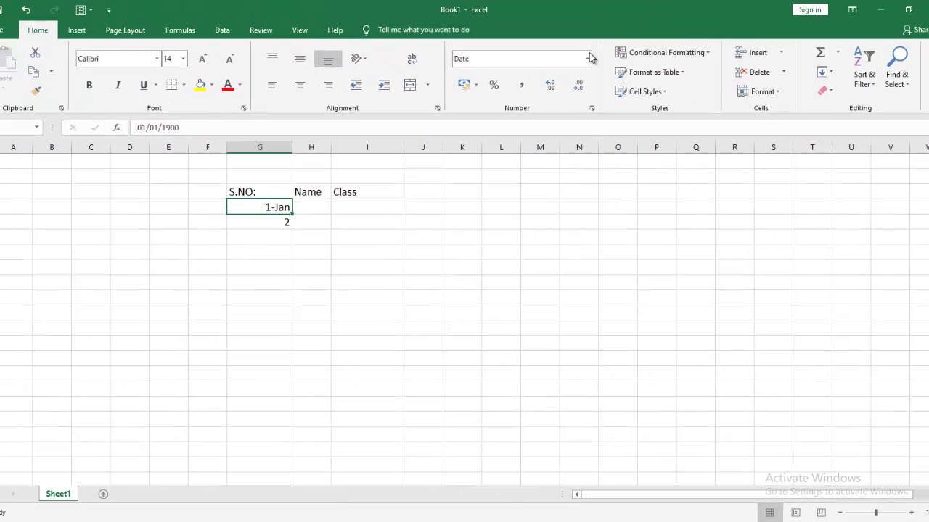
pyautogui.click(588, 59)
pyautogui.click(555, 80)
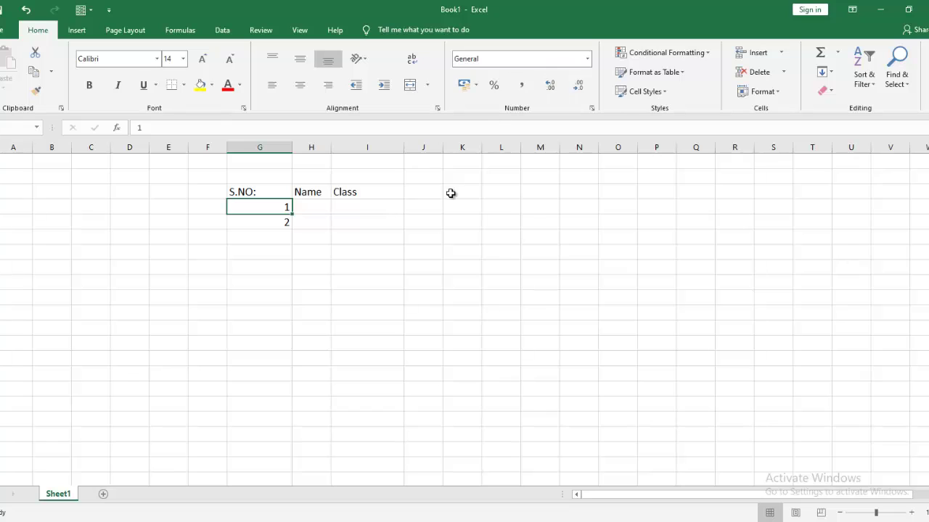
pyautogui.hotkey('shift', 'Down')
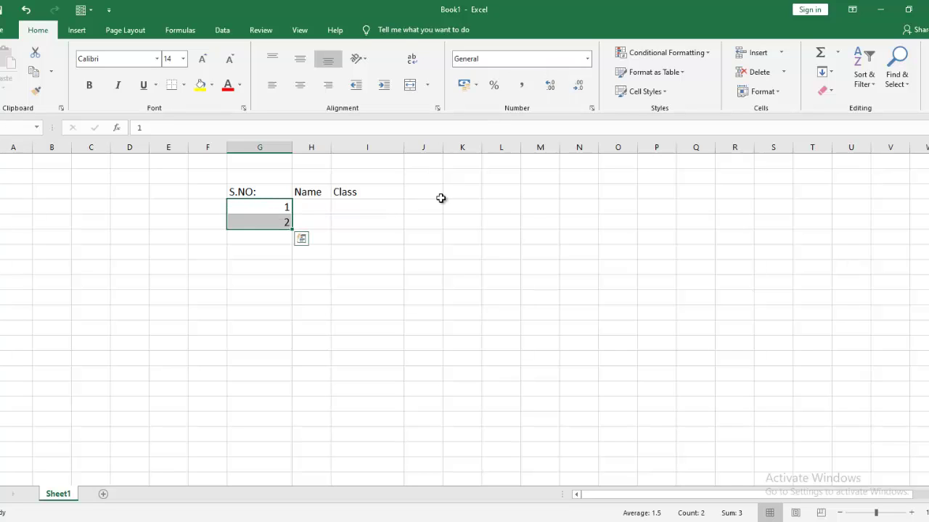
pyautogui.moveTo(292, 229); pyautogui.dragTo(283, 384)
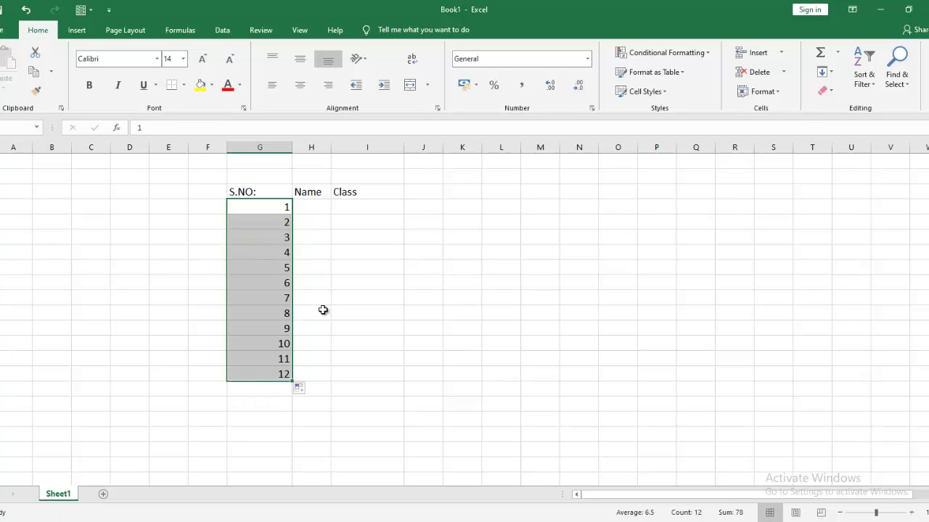
# Enter the sample names abc in cell H4 and bde in cell H5
pyautogui.click(312, 206)
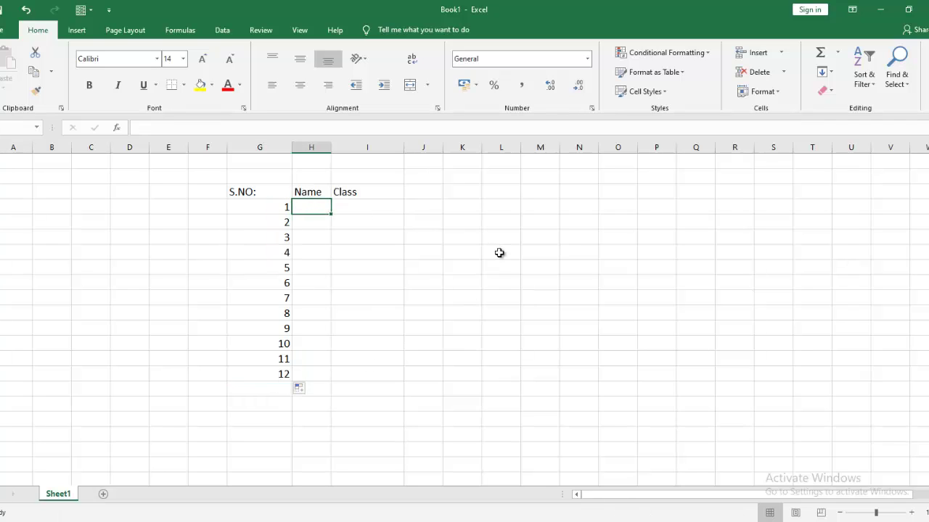
pyautogui.write('abc')
pyautogui.press('Return')
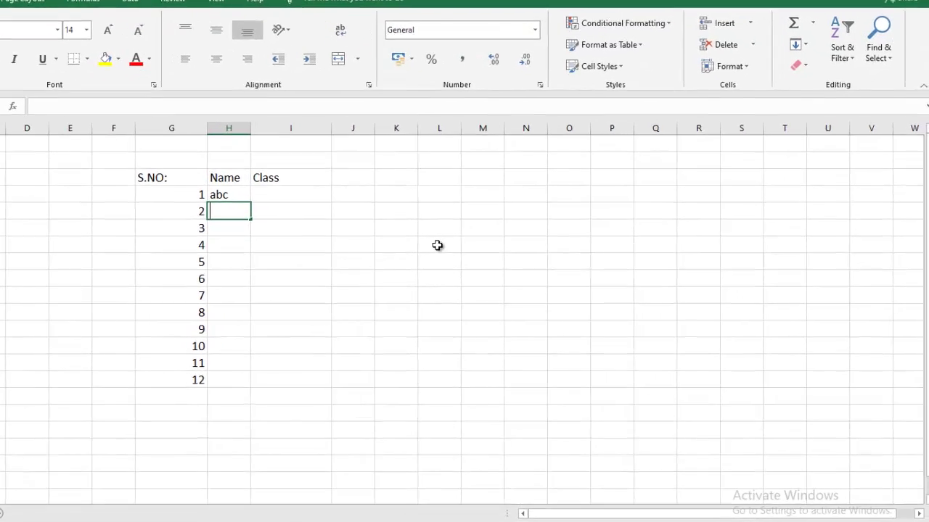
pyautogui.write('bde')
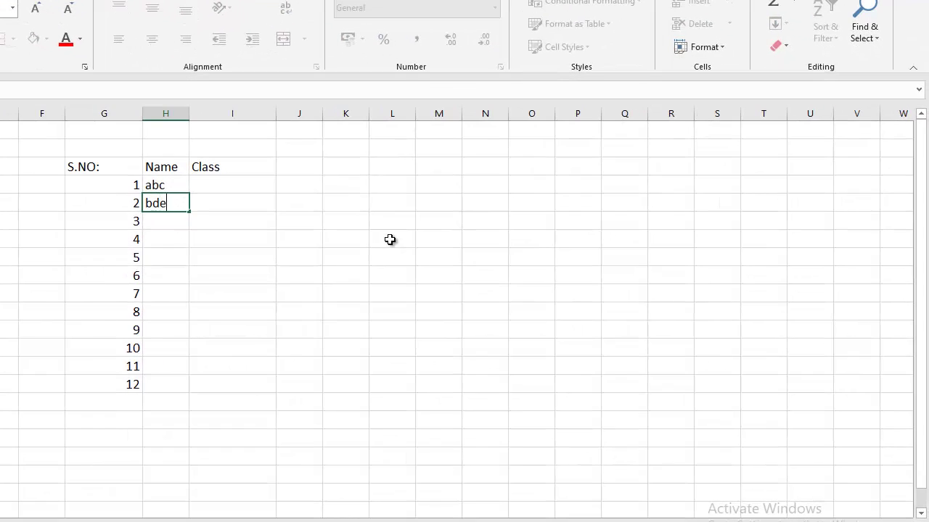
pyautogui.press('Return')
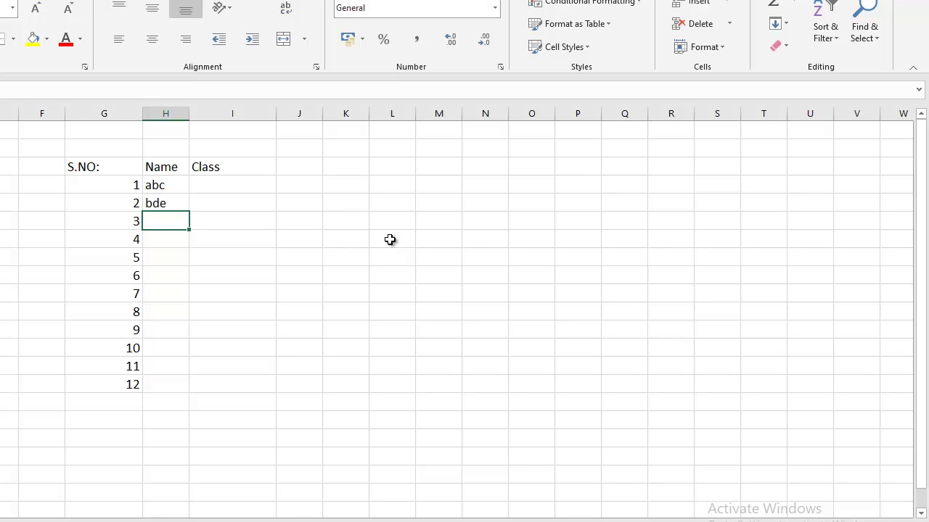
# Enter the class values 7 in cell I4 and 3 in cell I5
pyautogui.click(229, 183)
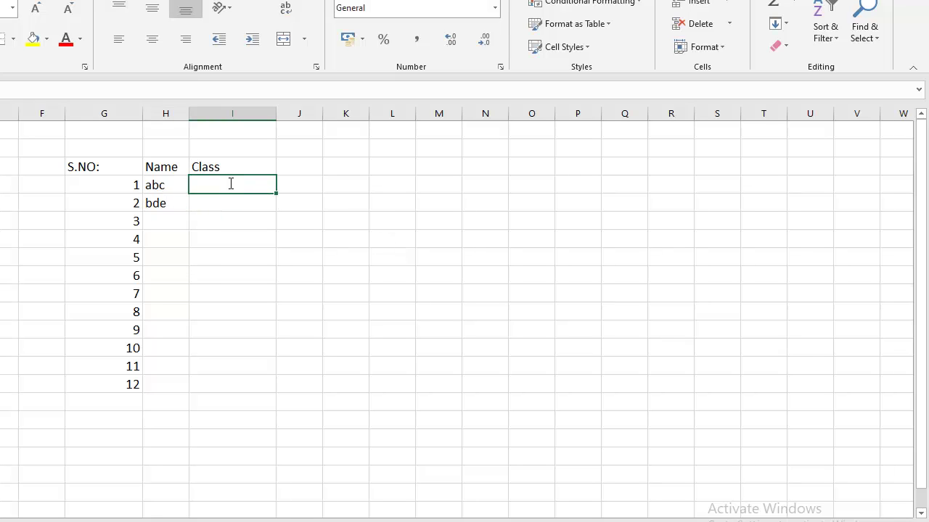
pyautogui.write('7')
pyautogui.press('Return')
pyautogui.write('3')
pyautogui.press('Return')
# Apply the Heading 1 cell style to the header cells G3:I3
pyautogui.click(229, 184)
pyautogui.press('Left')
pyautogui.press('Left')
pyautogui.press('Up')
pyautogui.hotkey('shift', 'Right')
pyautogui.hotkey('shift', 'Right')
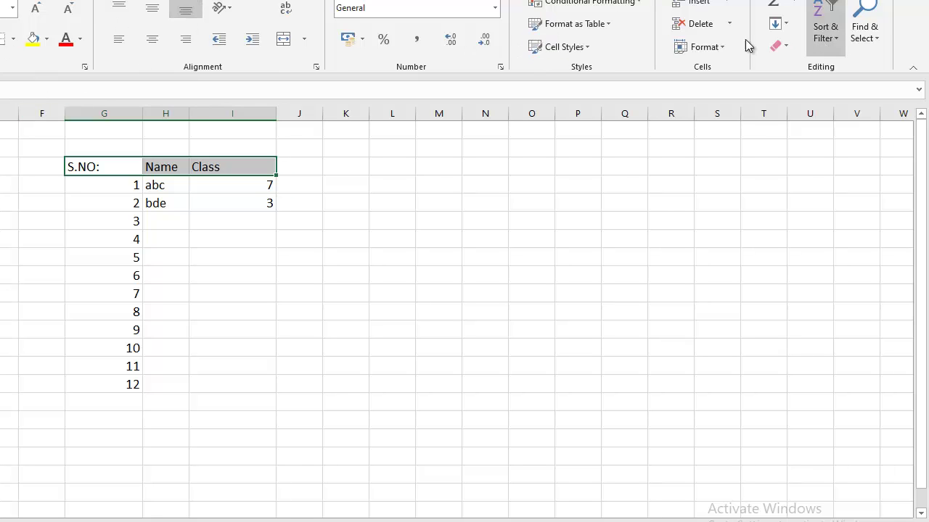
pyautogui.click(587, 53)
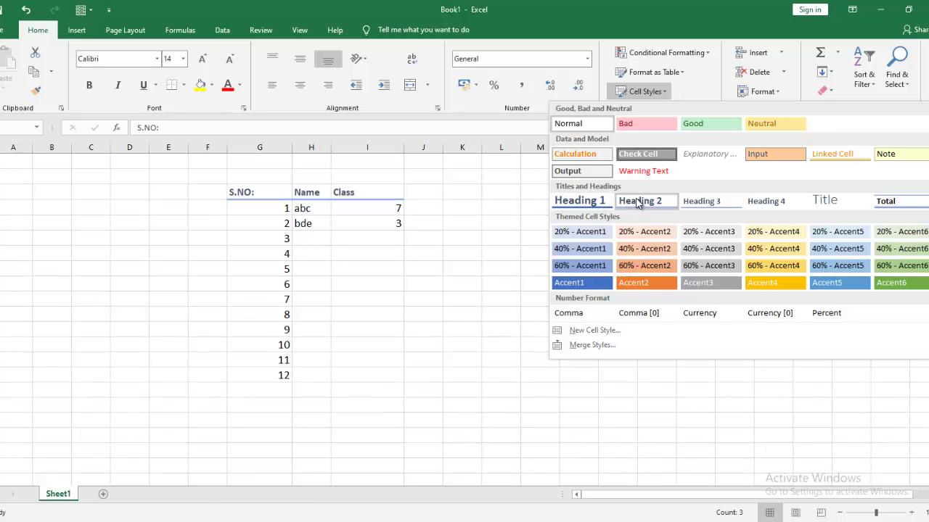
pyautogui.click(577, 199)
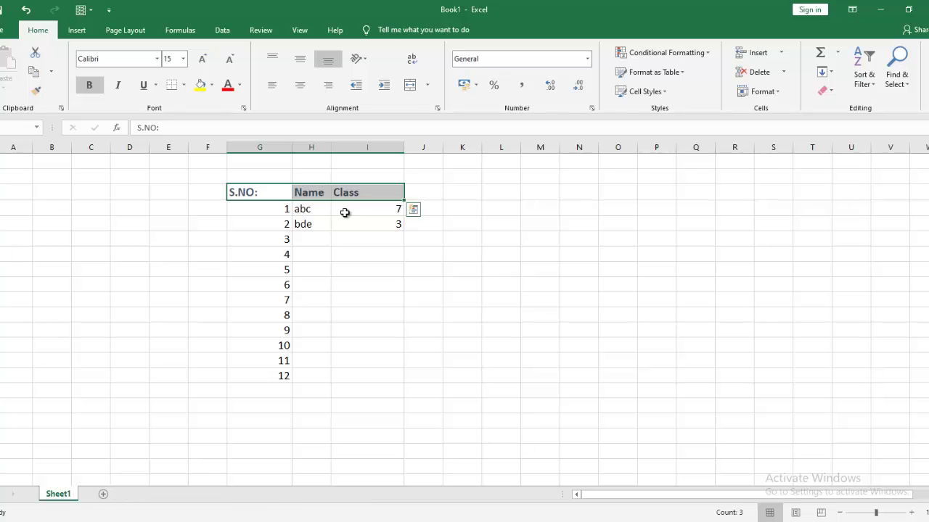
# Preview the cell styles on cell H5 and apply the Normal style to it
pyautogui.click(321, 221)
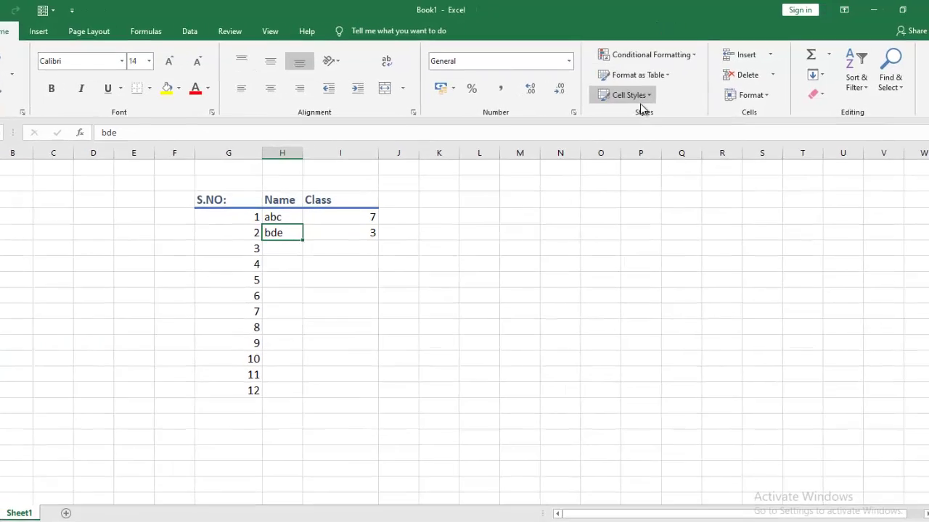
pyautogui.click(645, 92)
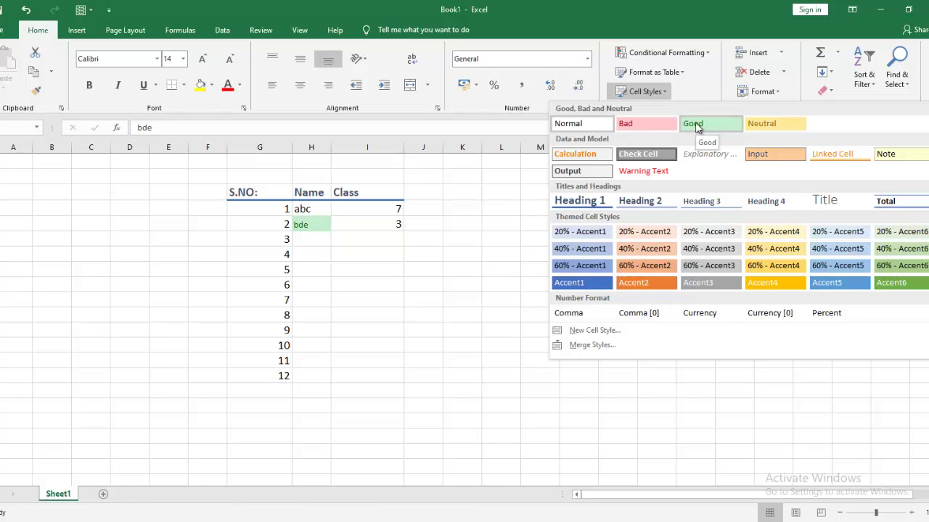
pyautogui.click(579, 125)
pyautogui.click(377, 272)
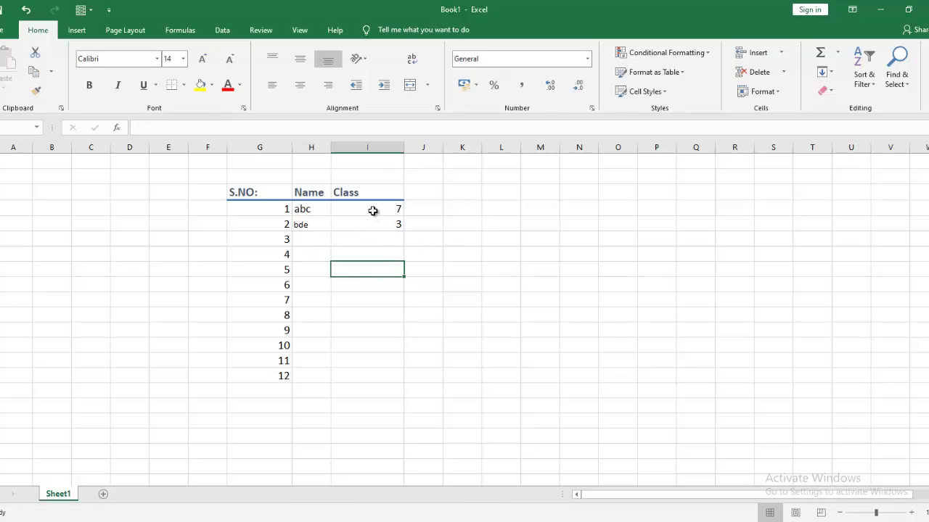
pyautogui.moveTo(372, 210); pyautogui.dragTo(375, 239)
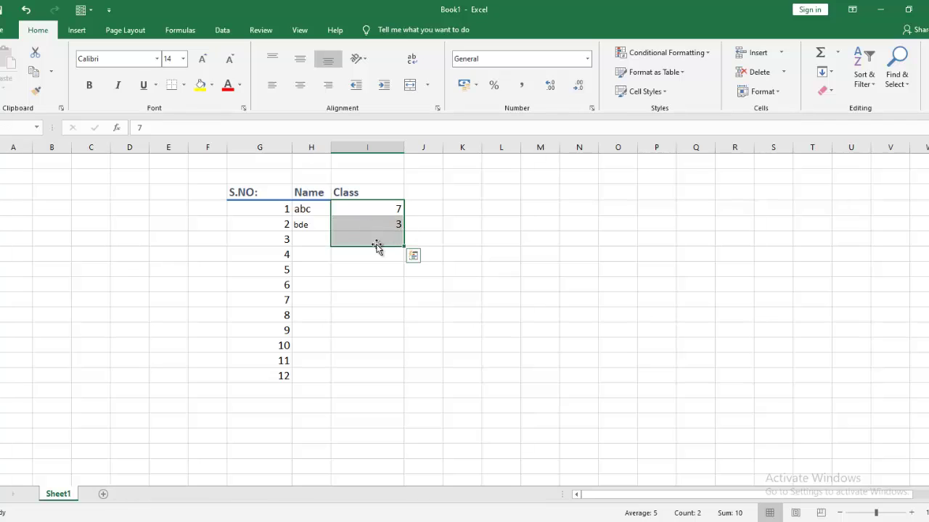
pyautogui.click(347, 269)
pyautogui.click(311, 238)
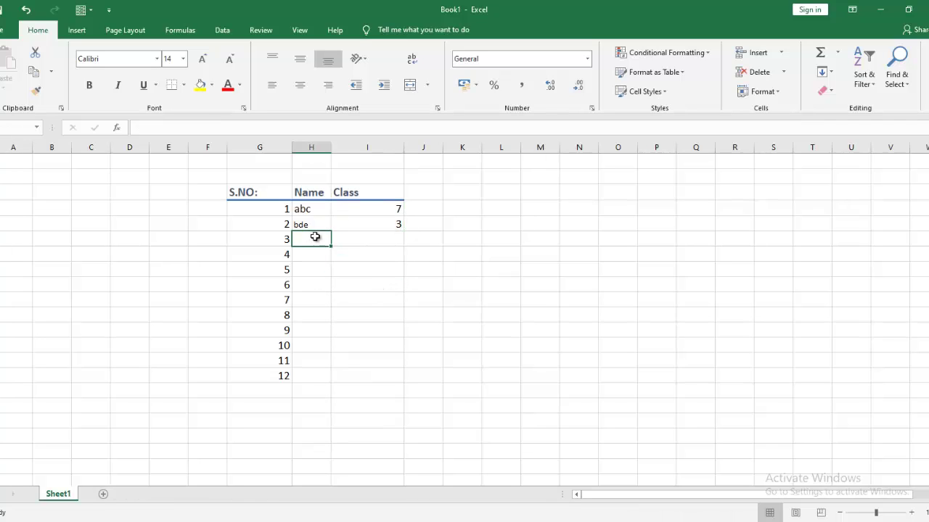
pyautogui.click(502, 521)
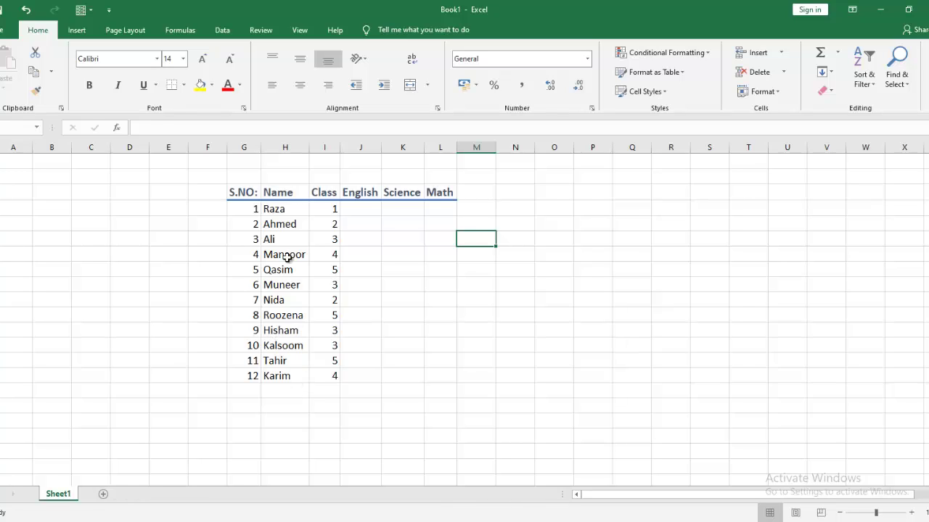
pyautogui.click(287, 149)
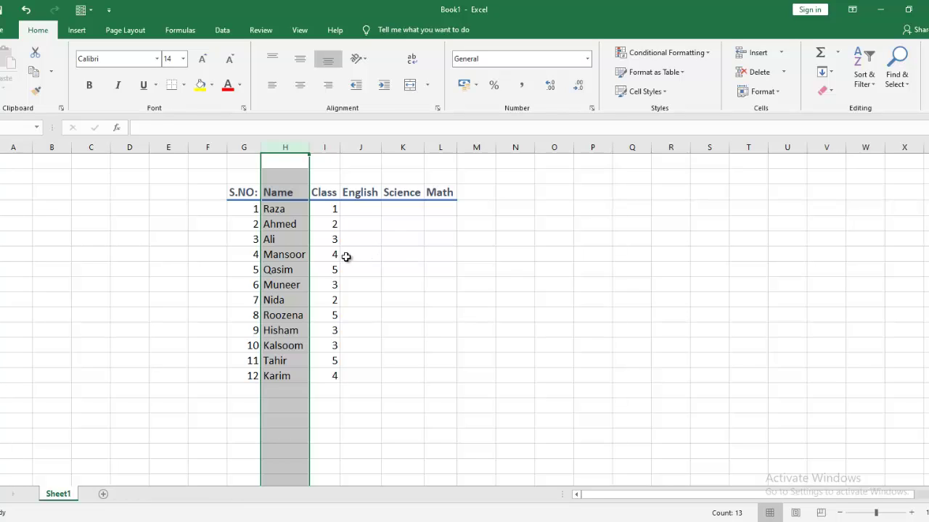
# Enter the first student's name from the Name column in cell M5
pyautogui.click(485, 228)
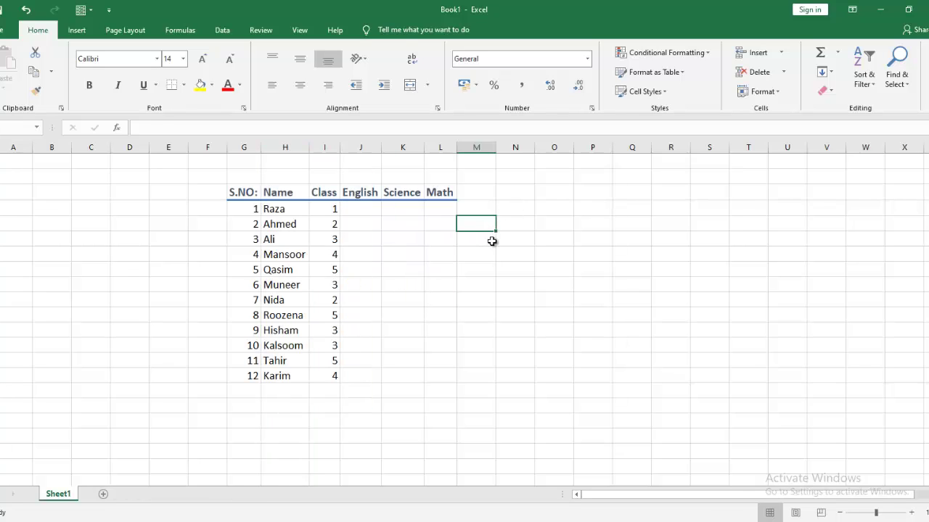
pyautogui.write('R')
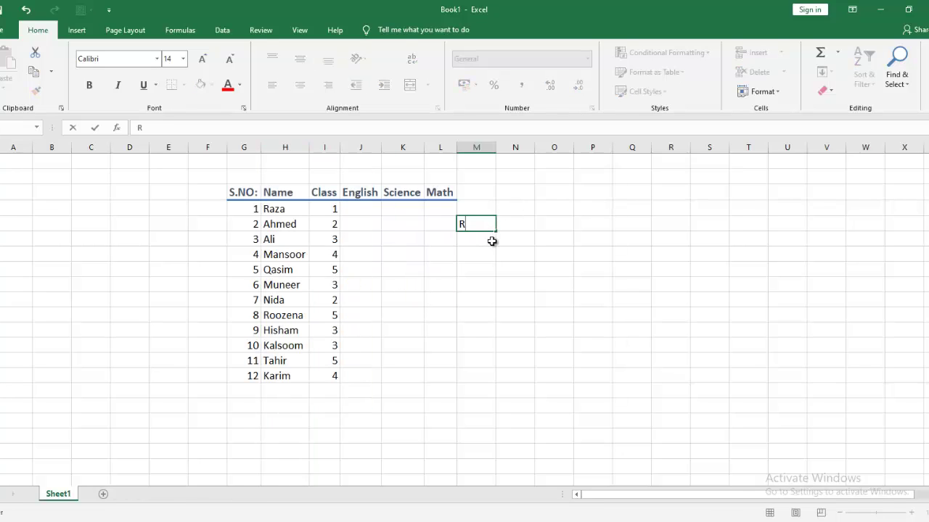
pyautogui.write('Raza')
pyautogui.press('Return')
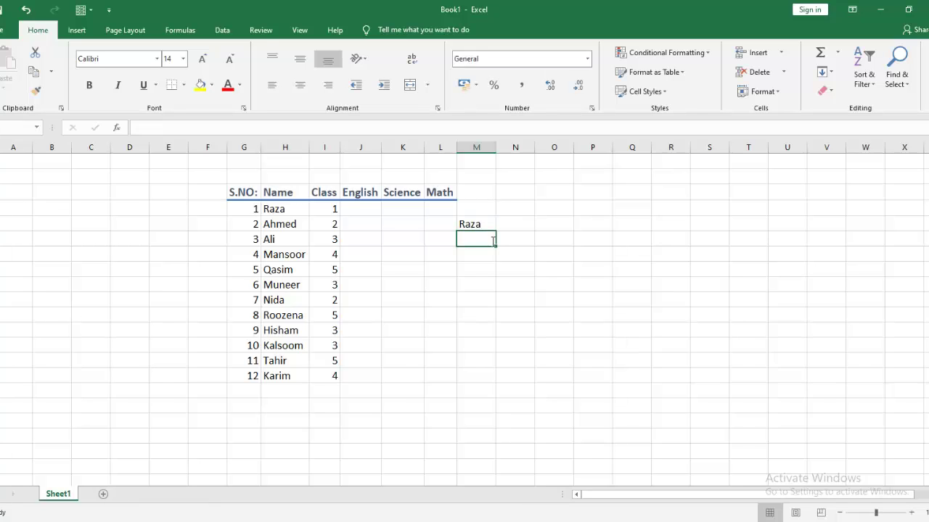
# Enter the first student's name again in cell M6 and the third student's name in cell M7
pyautogui.write('Raza')
pyautogui.press('Return')
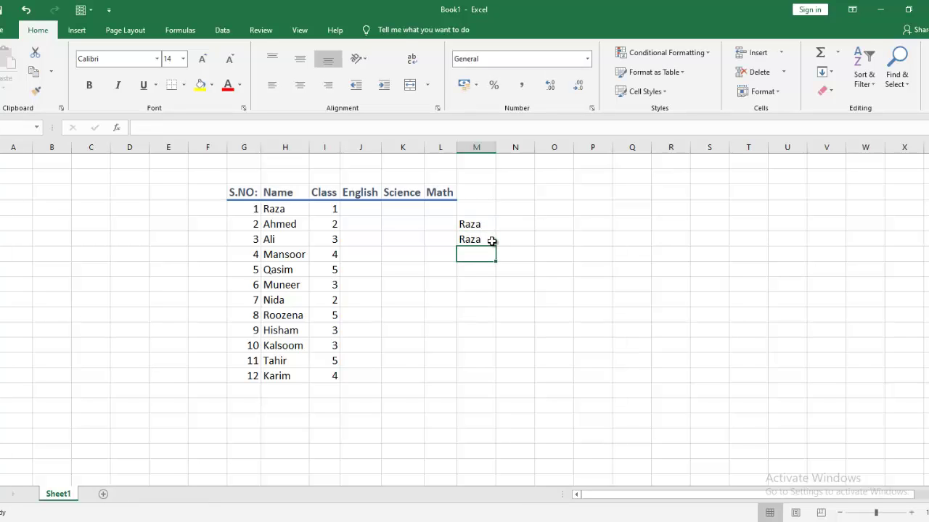
pyautogui.write('Ali')
pyautogui.press('Return')
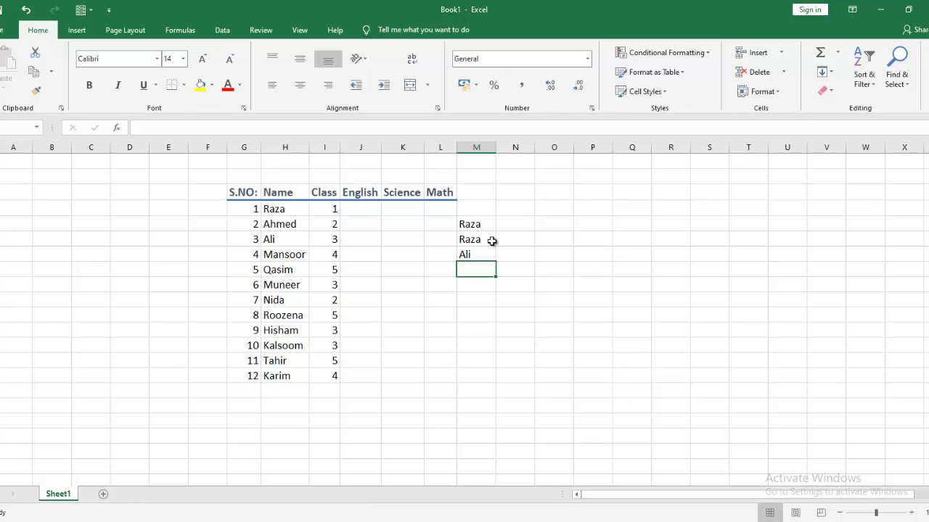
pyautogui.click(475, 147)
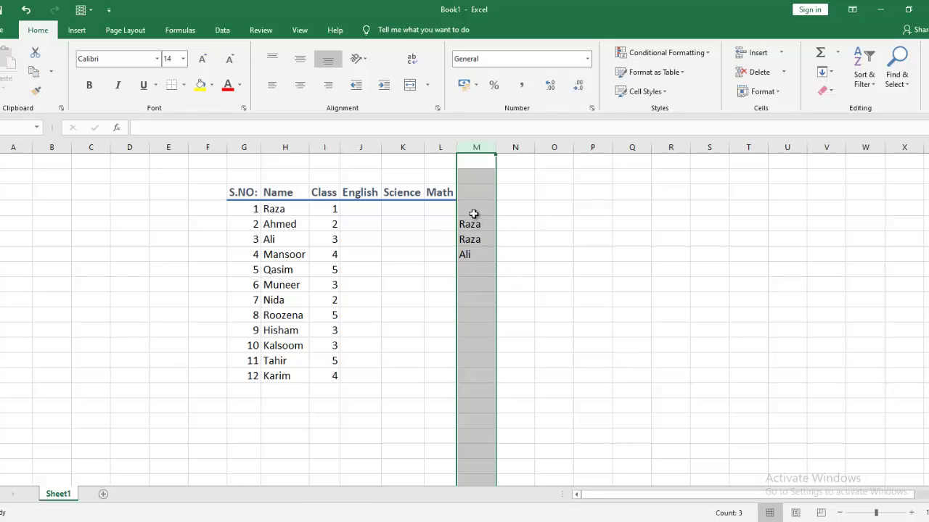
pyautogui.click(541, 209)
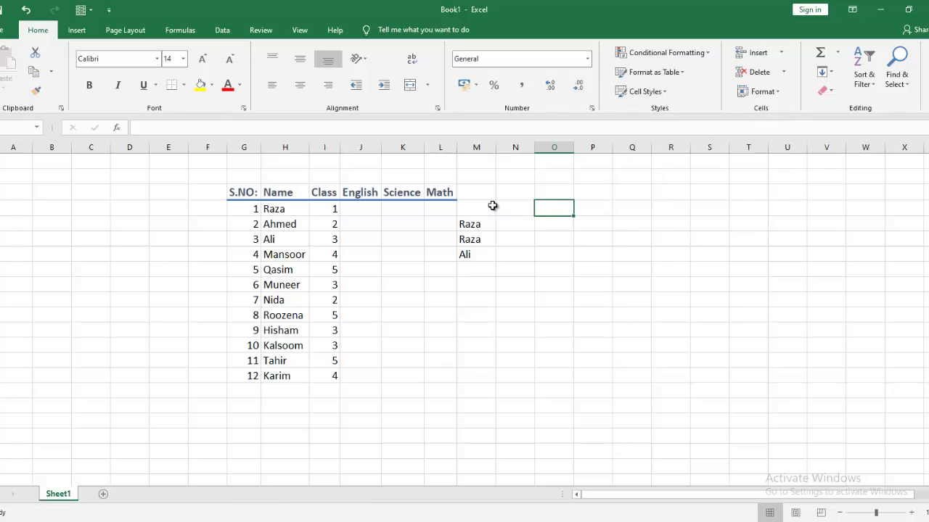
pyautogui.click(476, 147)
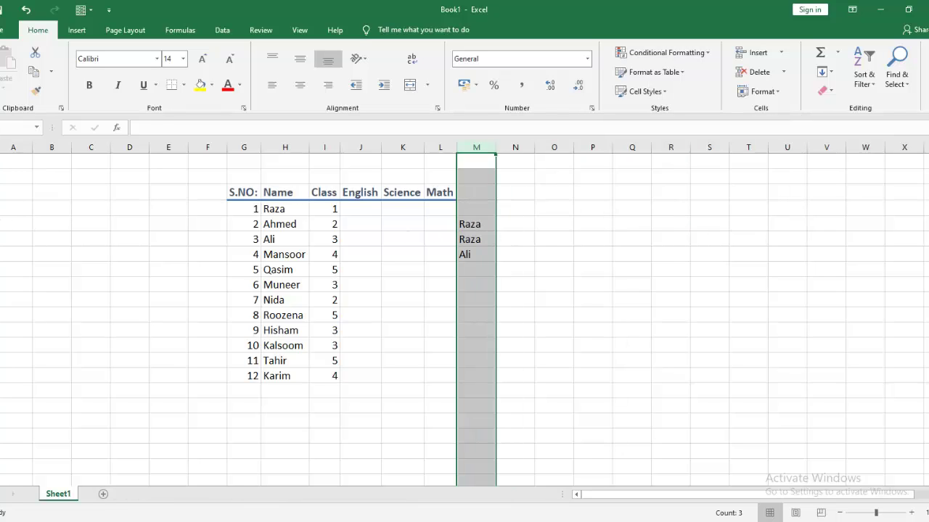
pyautogui.click(1, 255)
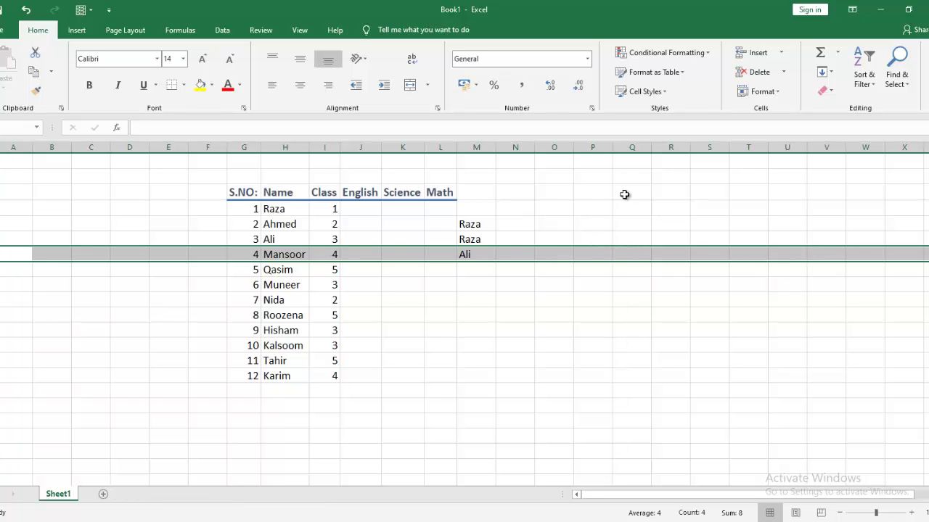
# Highlight duplicate values in column M with Light Red Fill with Dark Red Text using conditional formatting
pyautogui.click(476, 147)
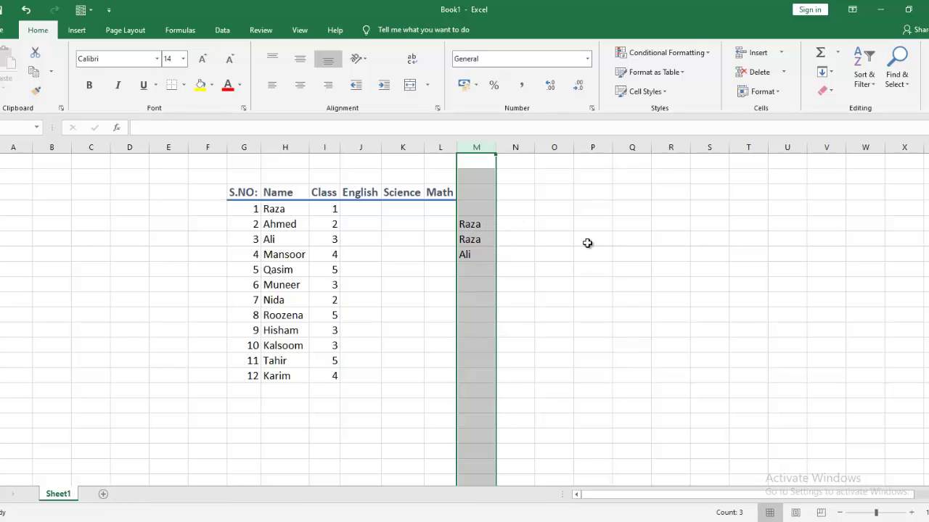
pyautogui.click(704, 51)
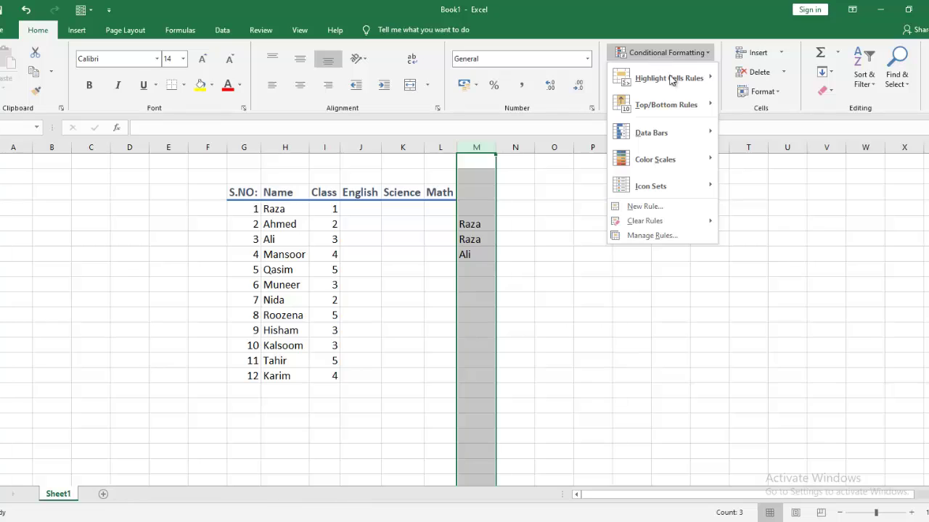
pyautogui.moveTo(675, 84)
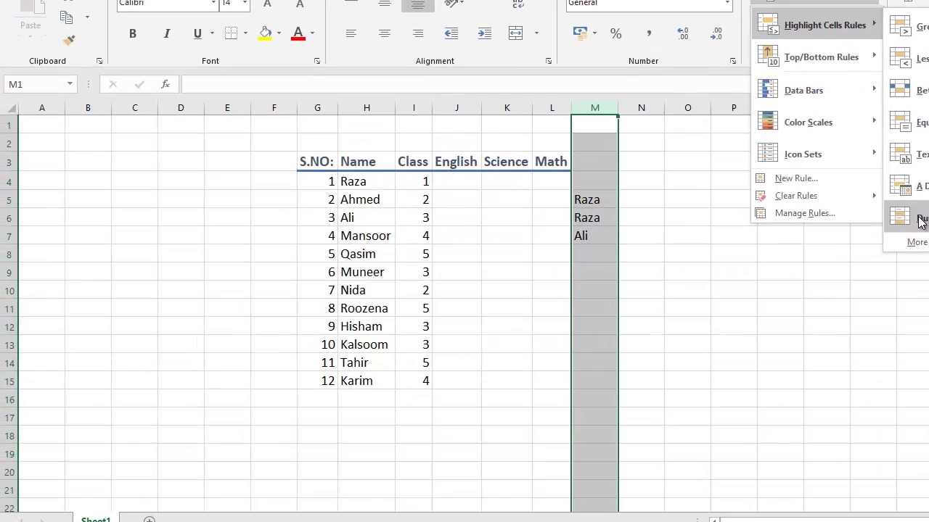
pyautogui.click(749, 242)
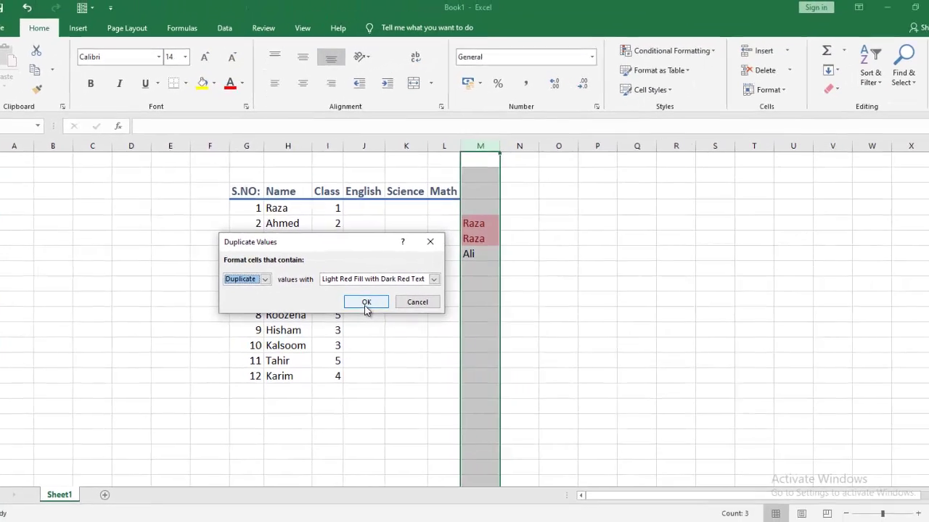
pyautogui.click(459, 293)
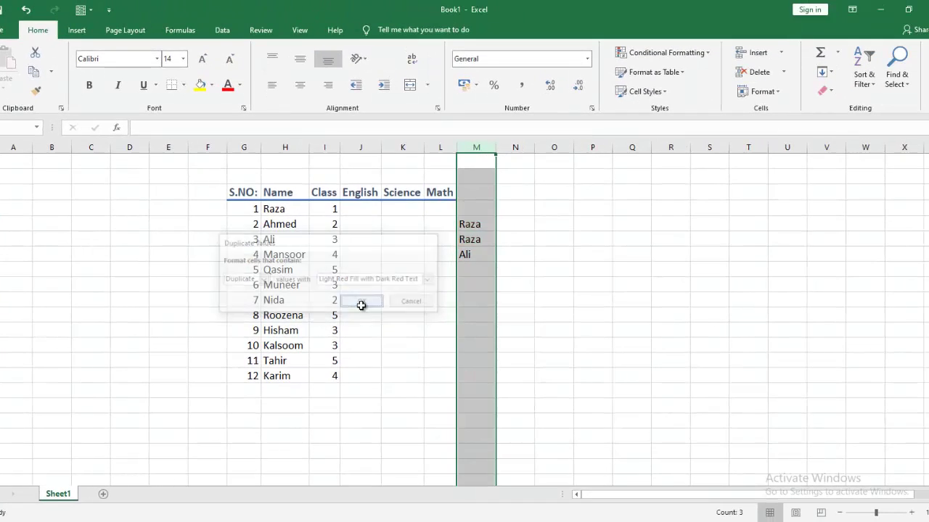
# Enter the fourth, fifth and sixth students' names from the Name column in cells M8, M9 and M10
pyautogui.click(481, 284)
pyautogui.click(478, 268)
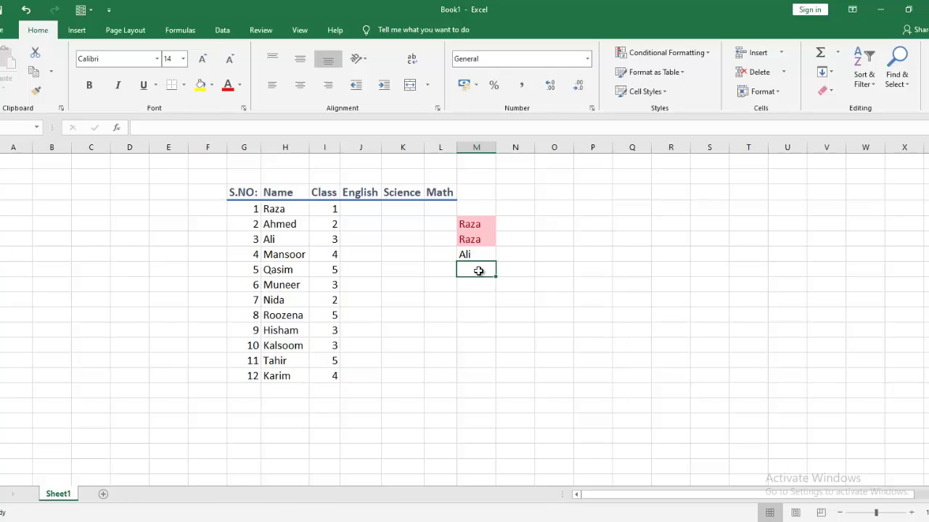
pyautogui.write('Man')
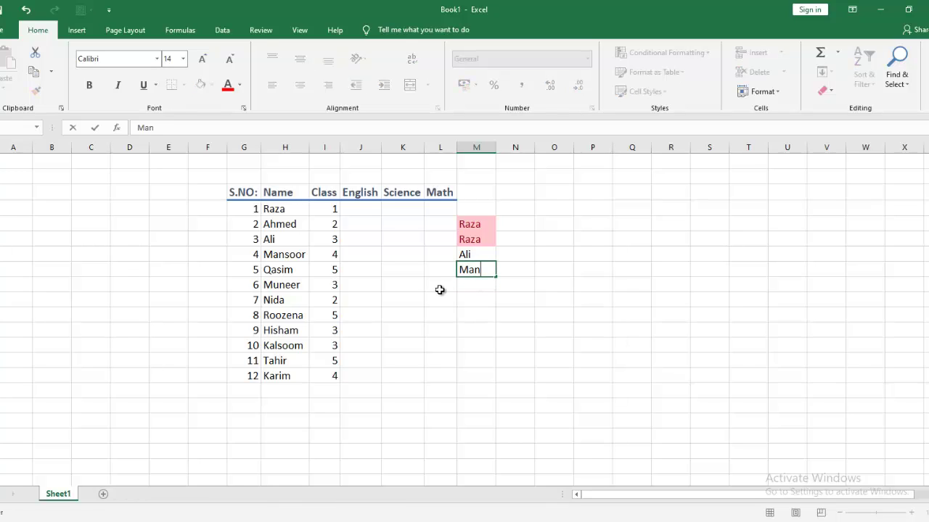
pyautogui.write('soor')
pyautogui.press('Return')
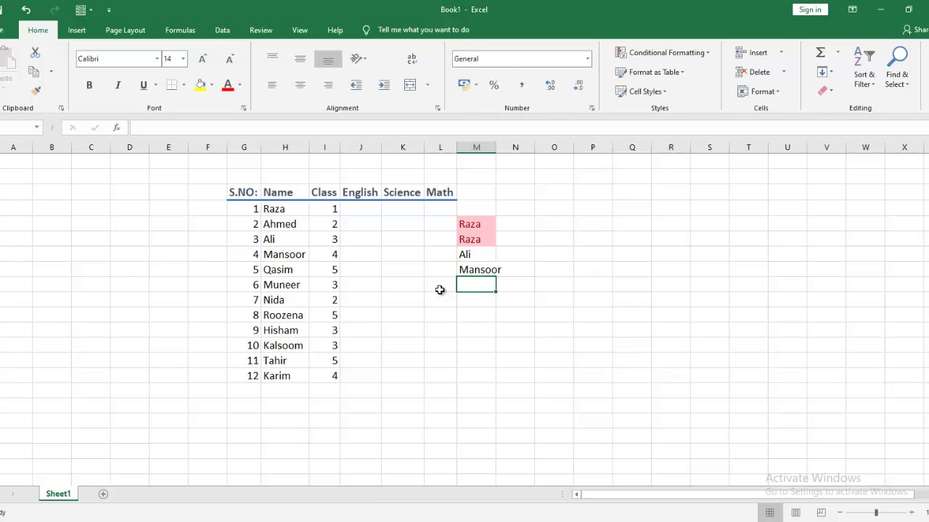
pyautogui.write('Qasilm')
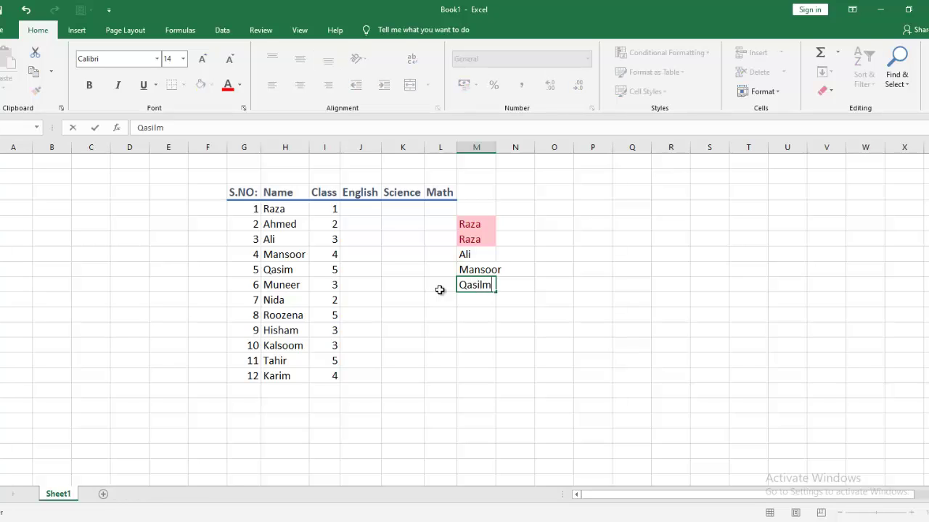
pyautogui.press('Return')
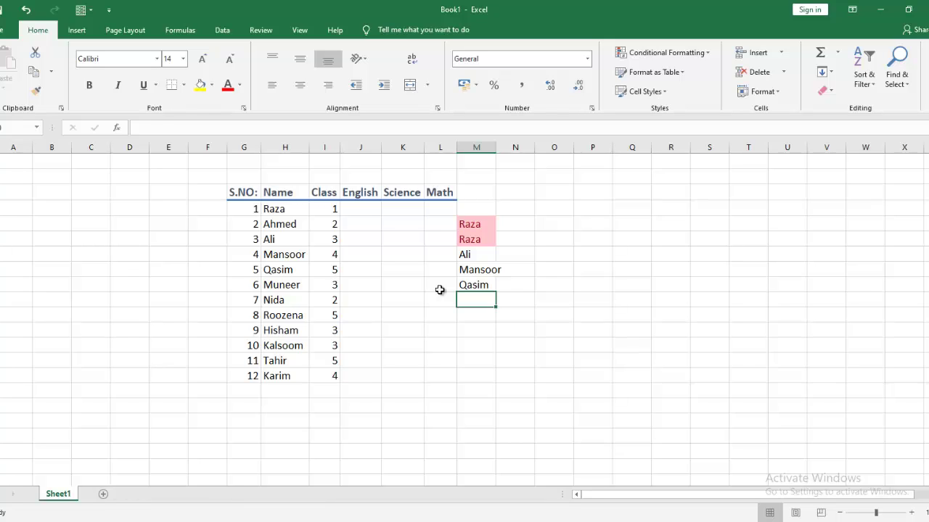
pyautogui.write('Muneer')
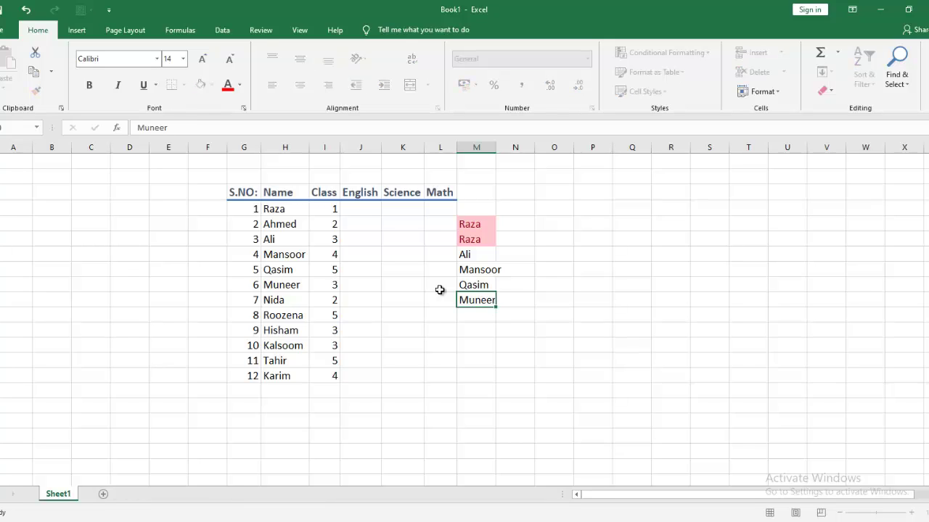
pyautogui.press('Return')
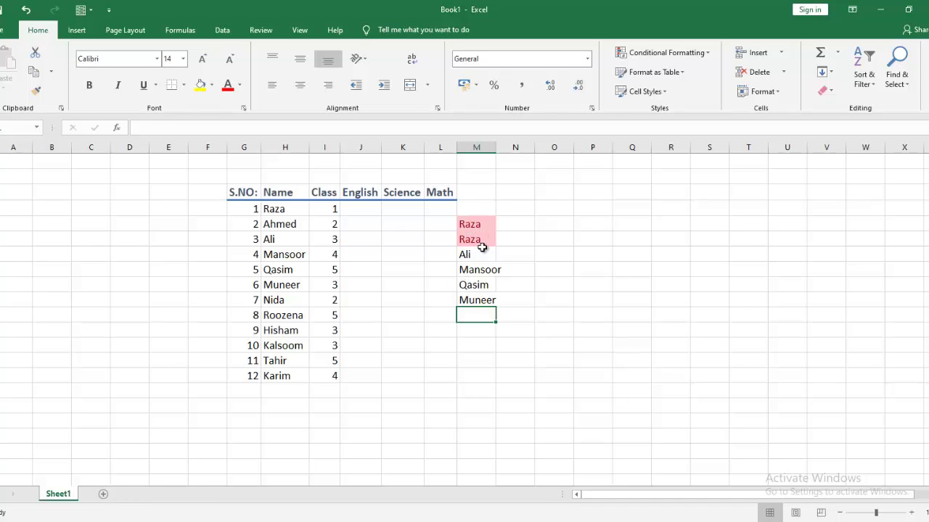
# Enter the third, seventh and ninth students' names in M11:M13, and repeat the seventh student's name in M14
pyautogui.write('ALi')
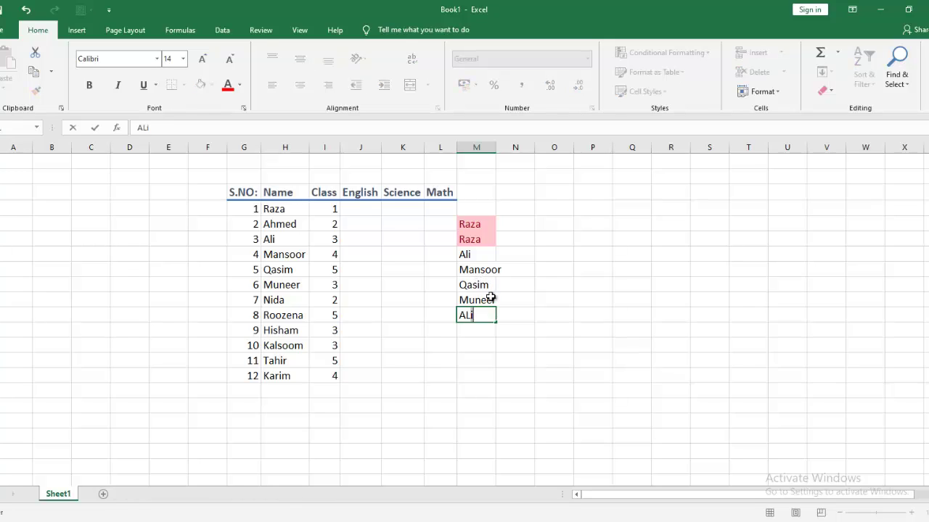
pyautogui.press('Return')
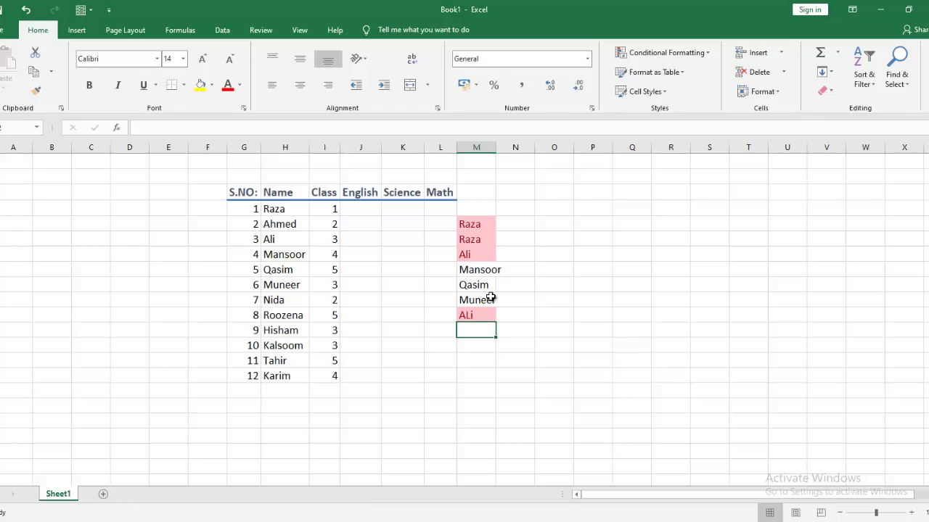
pyautogui.write('Nida')
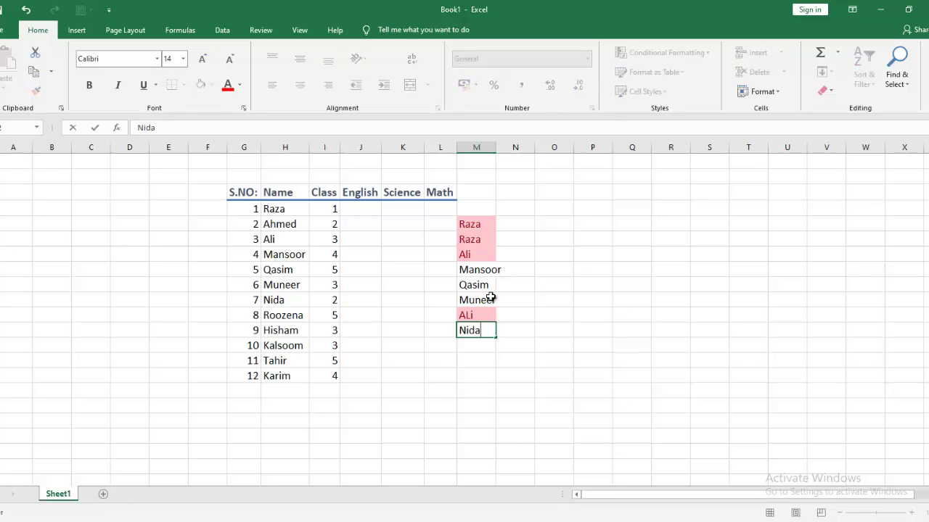
pyautogui.press('Return')
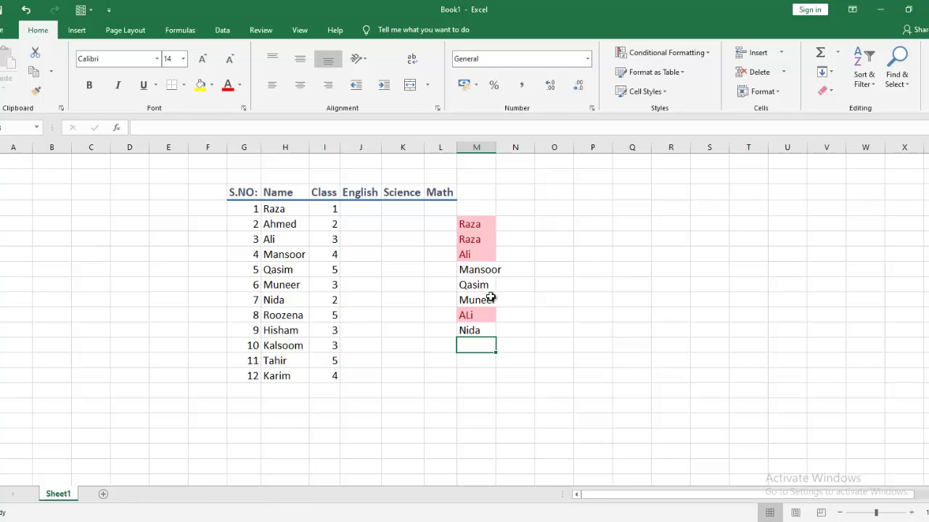
pyautogui.write('H')
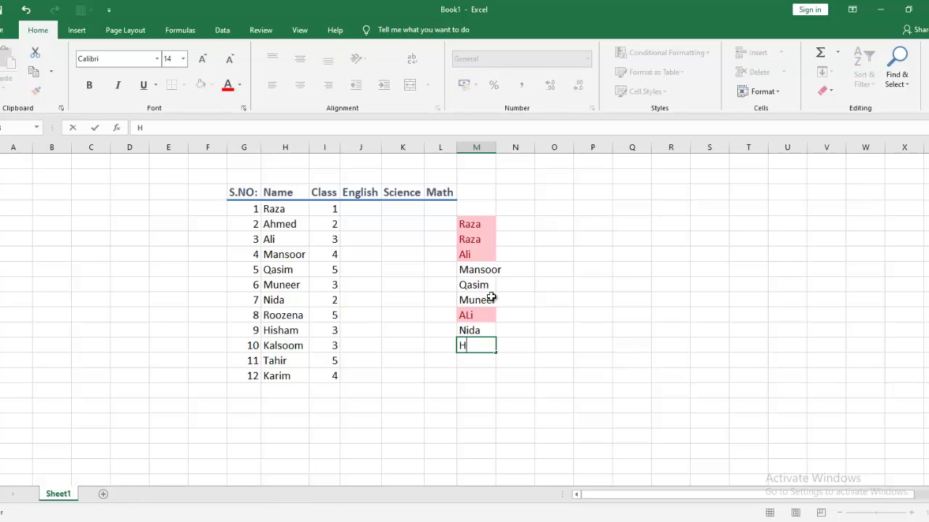
pyautogui.write('isham')
pyautogui.press('Return')
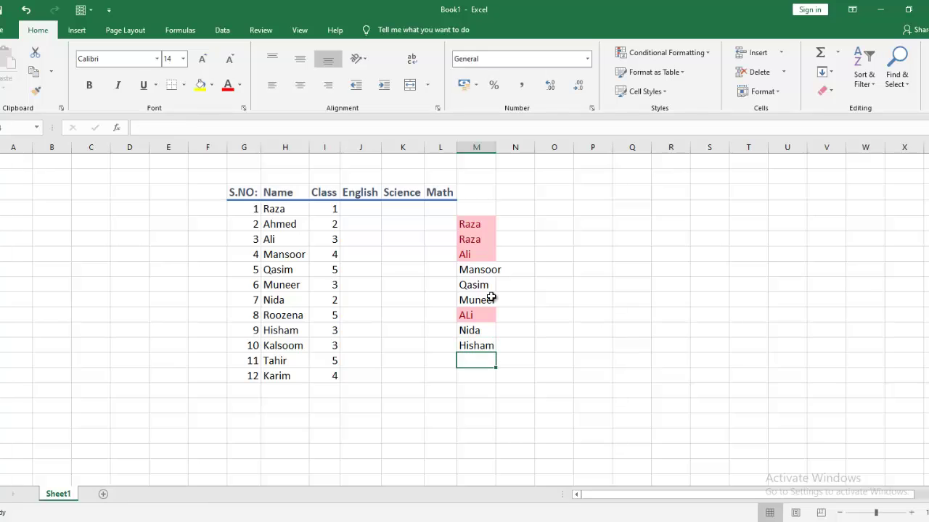
pyautogui.write('Nida')
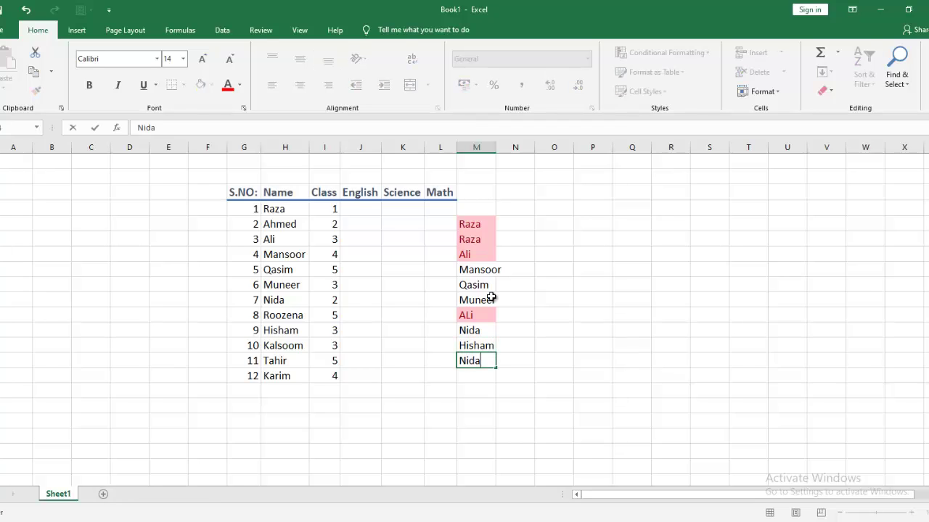
pyautogui.press('Return')
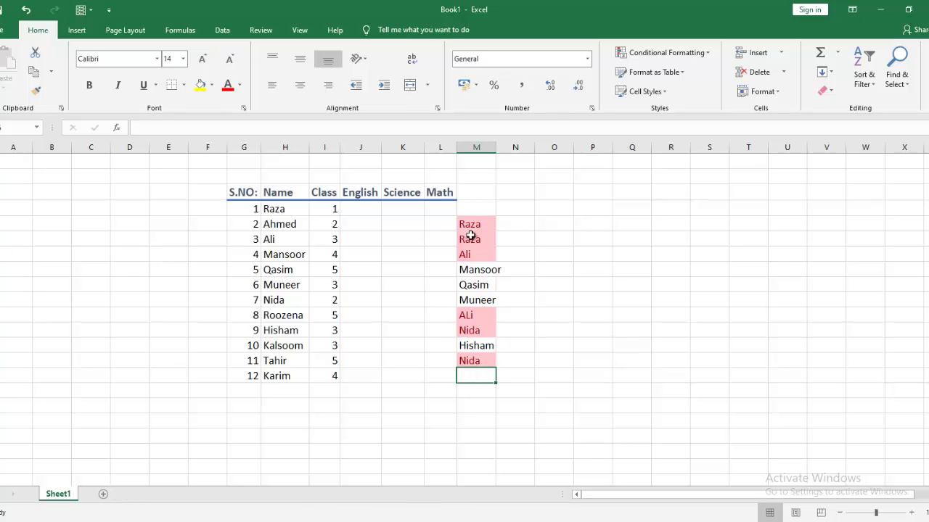
# Delete the first occurrence of the seventh student's name, in cell M12
pyautogui.click(478, 330)
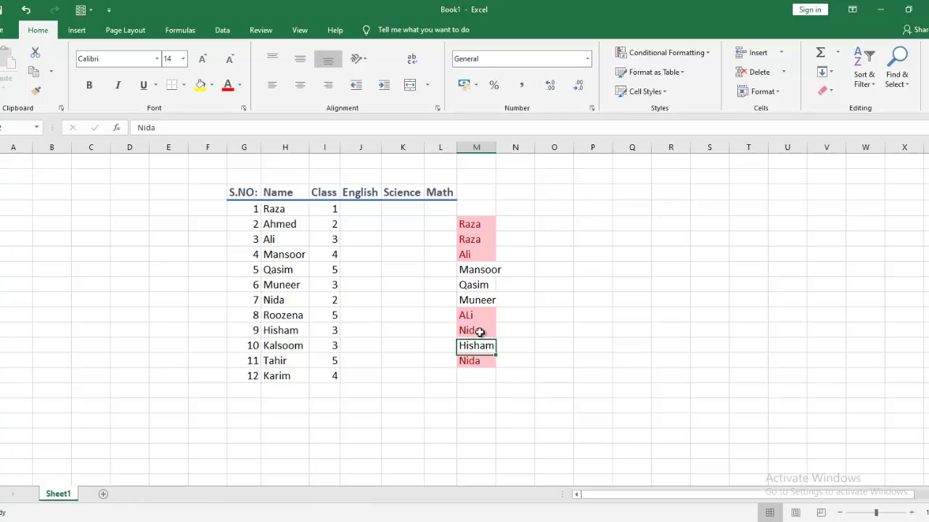
pyautogui.press('Delete')
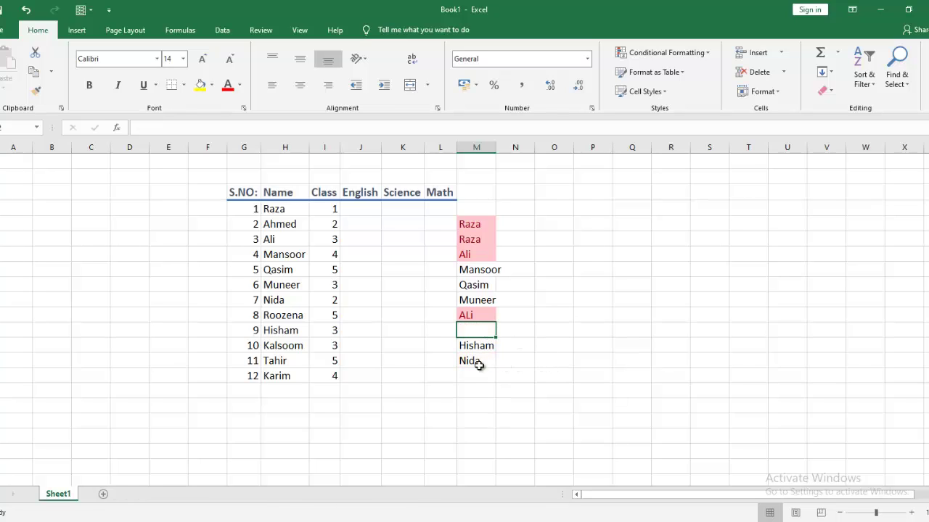
pyautogui.click(497, 360)
pyautogui.moveTo(496, 360); pyautogui.dragTo(457, 364)
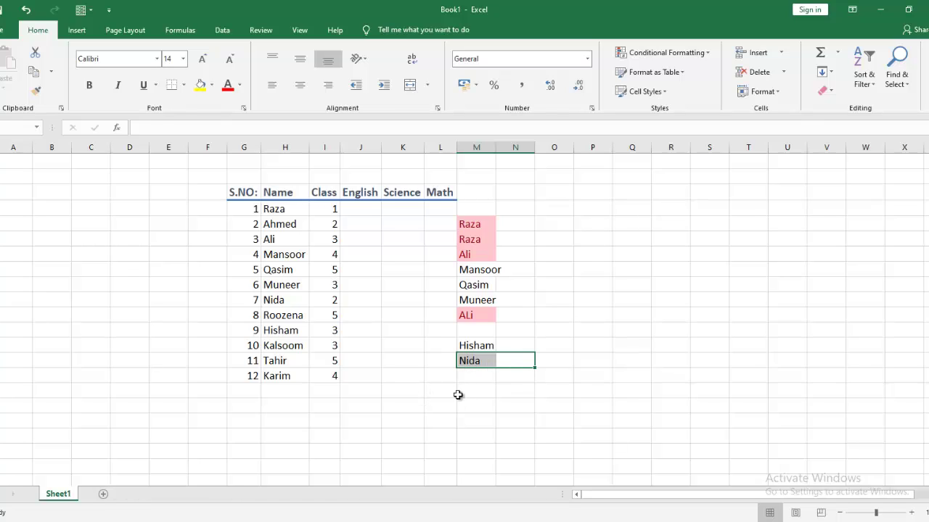
pyautogui.click(443, 391)
pyautogui.click(480, 364)
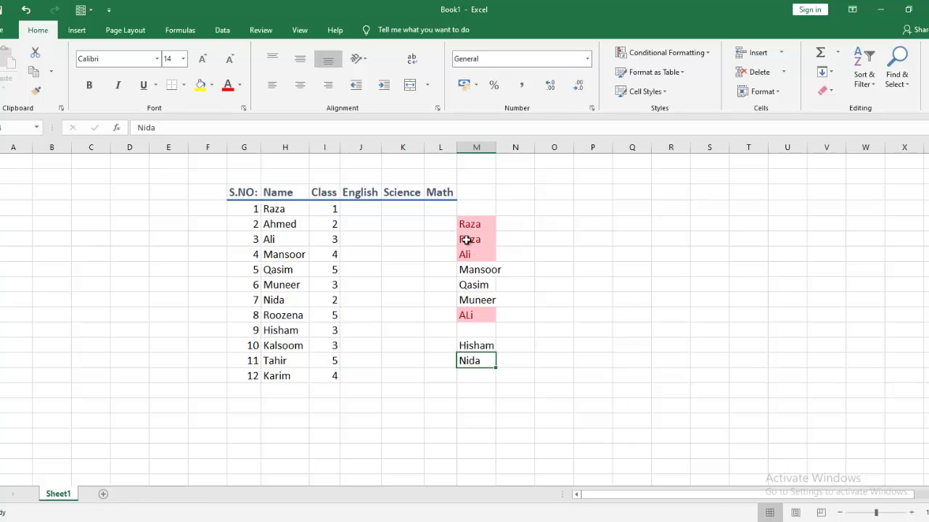
# AutoFit the width of column M to its longest name
pyautogui.click(477, 147)
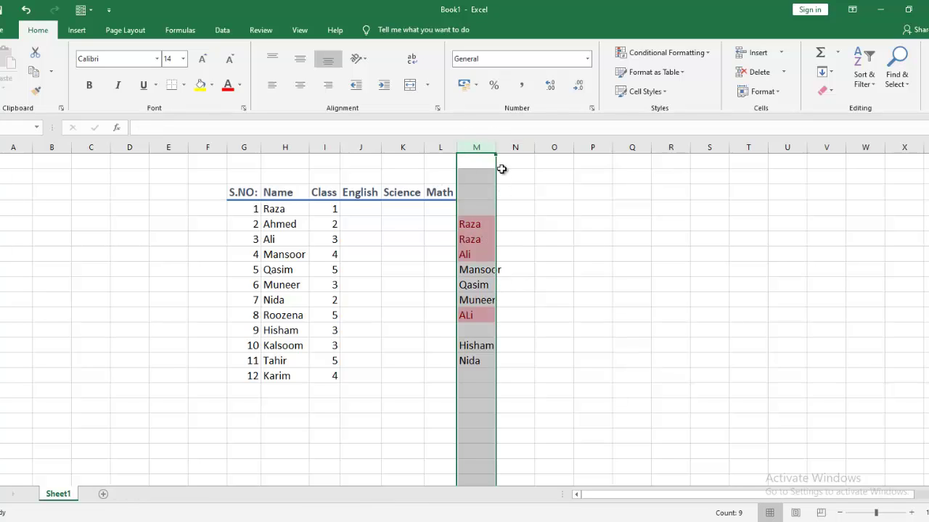
pyautogui.doubleClick(495, 145)
pyautogui.click(545, 297)
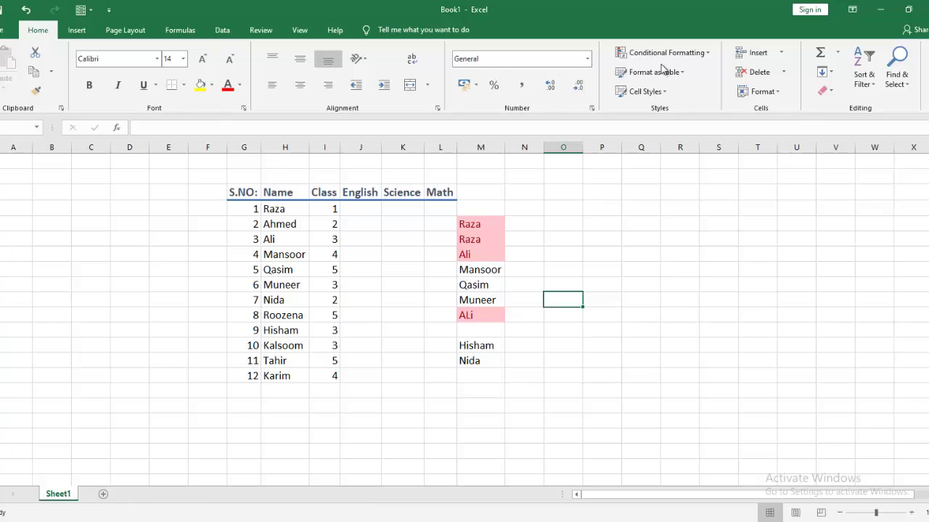
# Start a Greater Than highlight rule on the whole Class column with 3 as the threshold
pyautogui.click(705, 55)
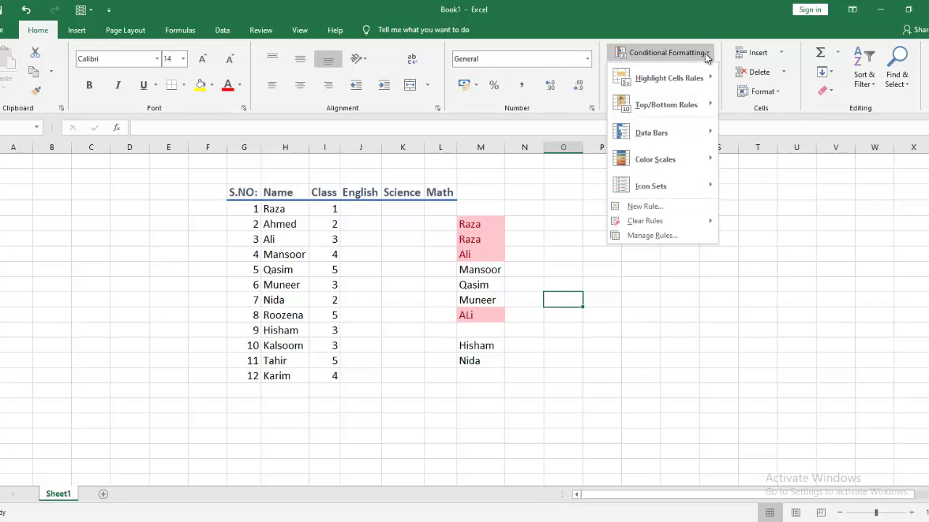
pyautogui.click(323, 143)
pyautogui.click(324, 145)
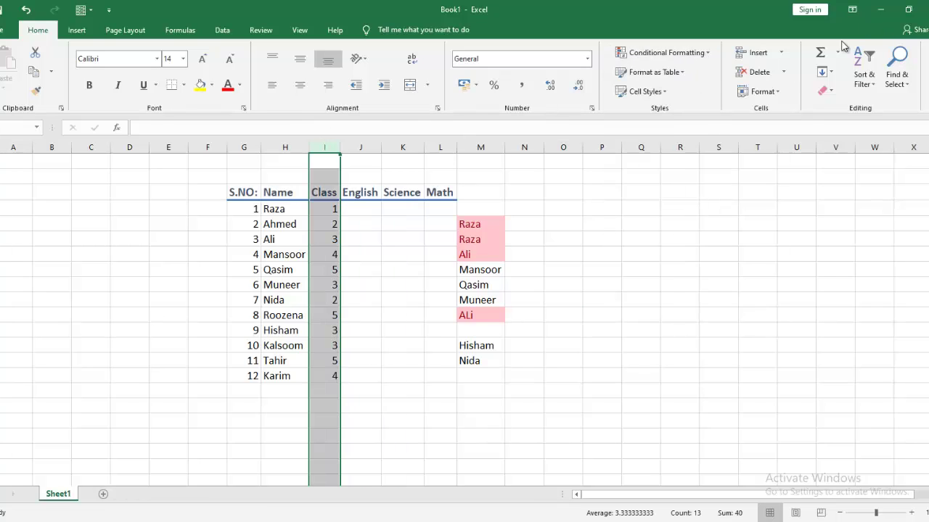
pyautogui.click(702, 57)
pyautogui.moveTo(703, 78)
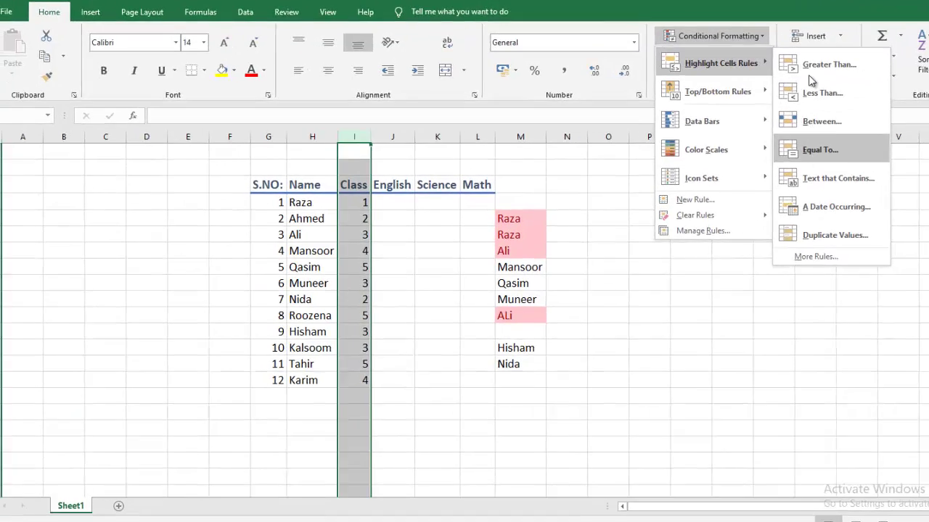
pyautogui.click(769, 79)
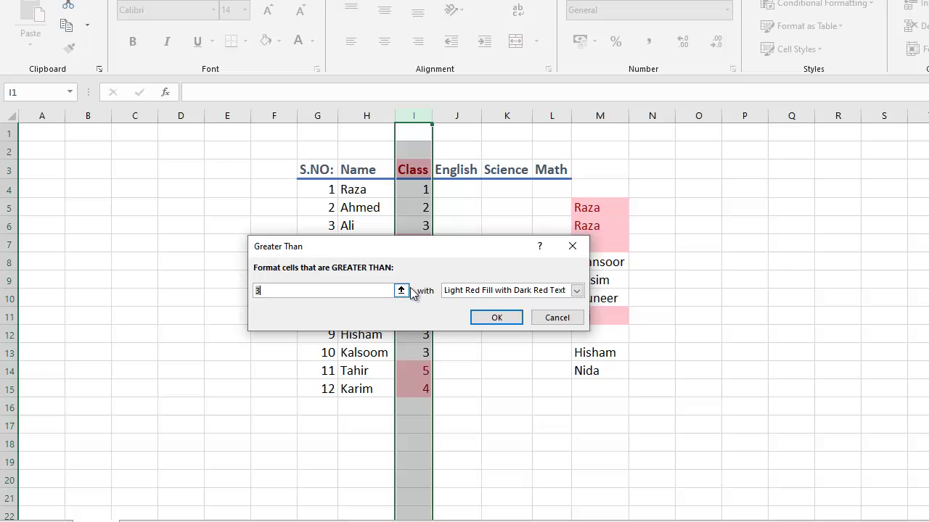
# Try Yellow Fill with Dark Yellow Text and then Red Text as the format of the Greater Than rule
pyautogui.click(577, 290)
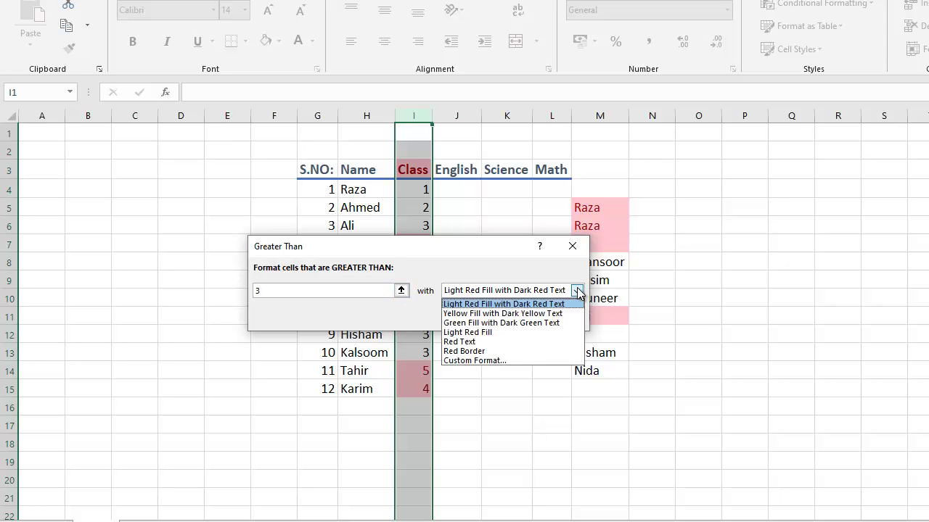
pyautogui.click(520, 313)
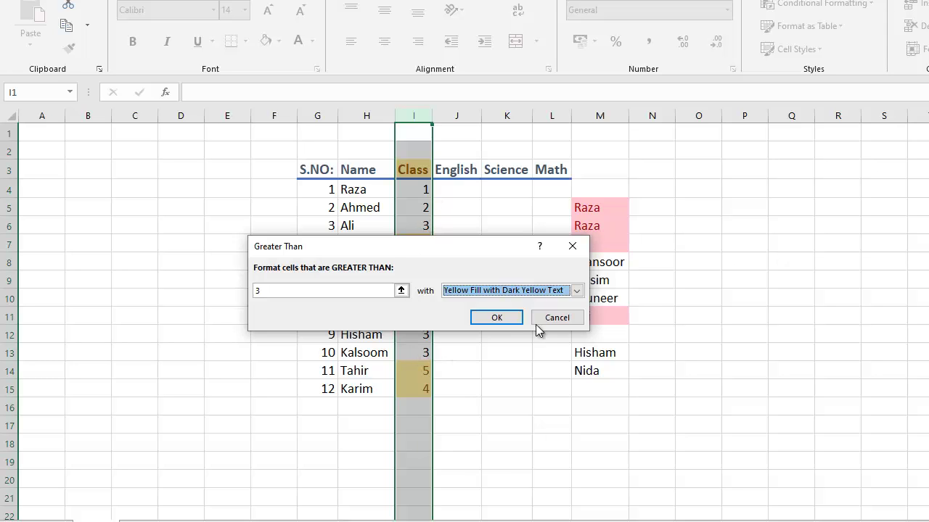
pyautogui.click(577, 291)
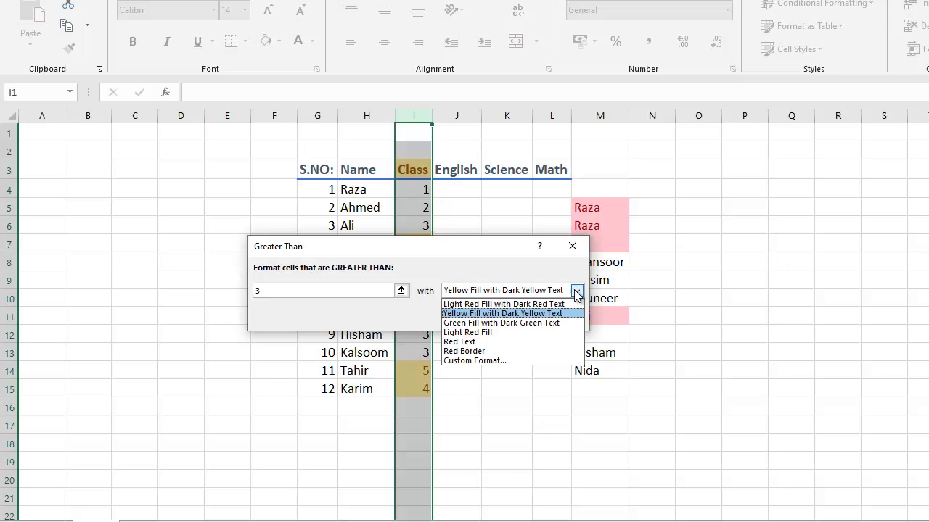
pyautogui.click(481, 341)
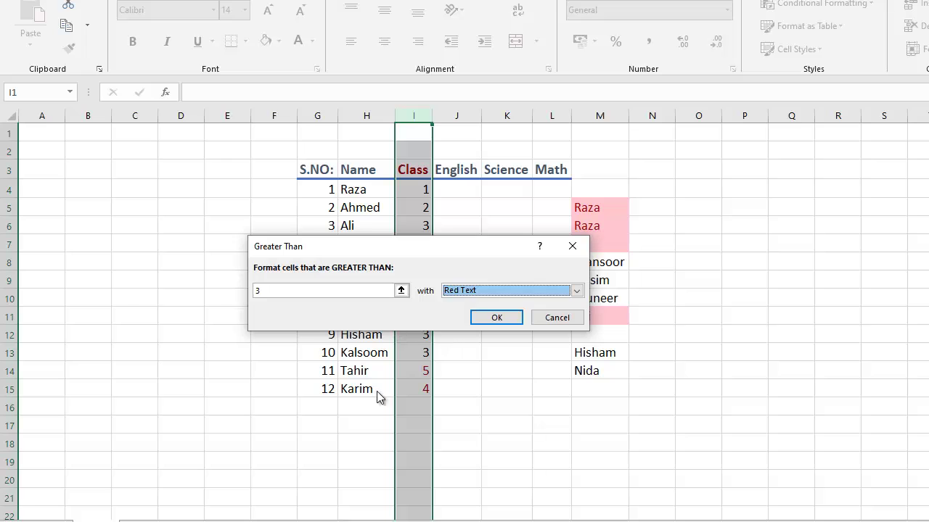
# Try a custom format with a green font colour for the rule, followed by Light Red Fill with Dark Red Text
pyautogui.click(577, 291)
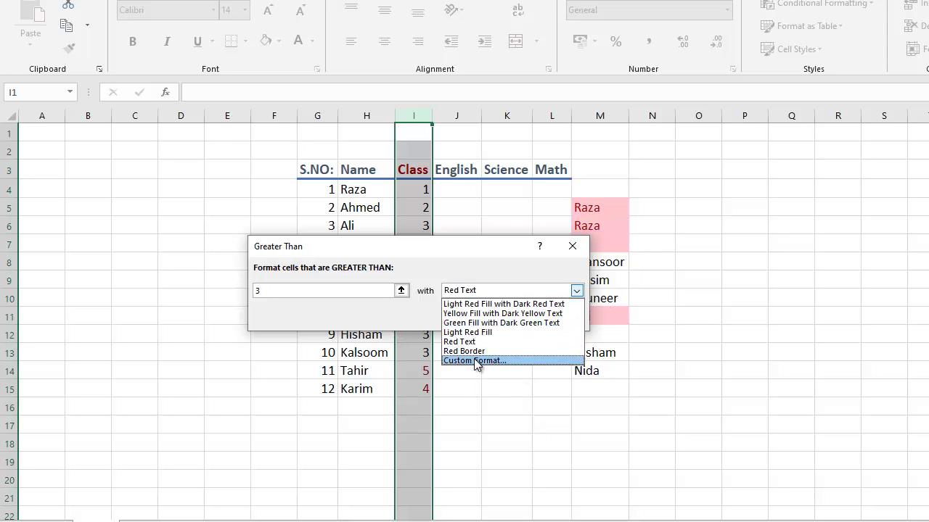
pyautogui.click(476, 360)
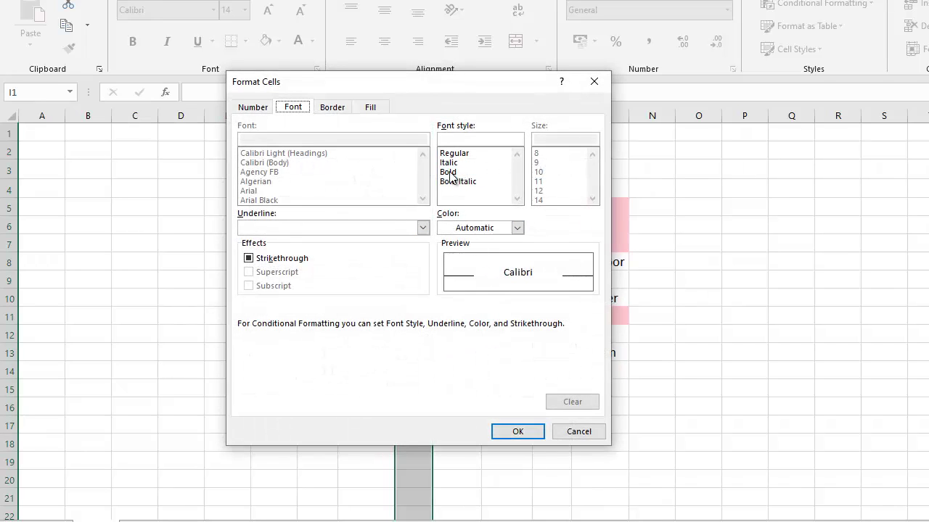
pyautogui.click(517, 227)
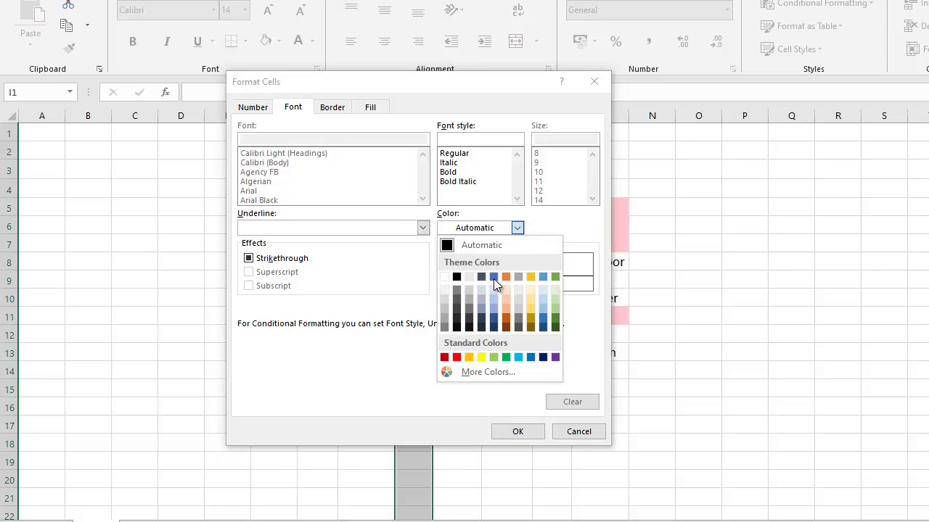
pyautogui.click(555, 318)
pyautogui.click(534, 434)
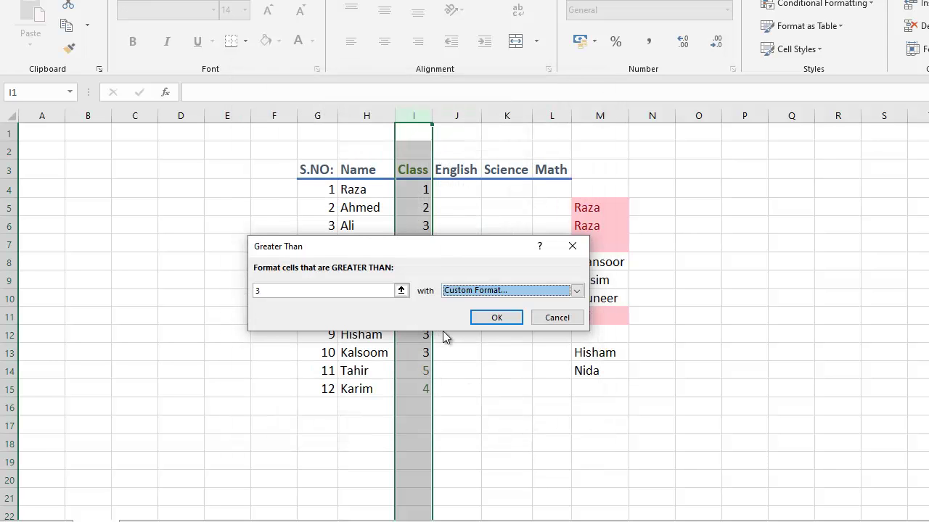
pyautogui.click(577, 291)
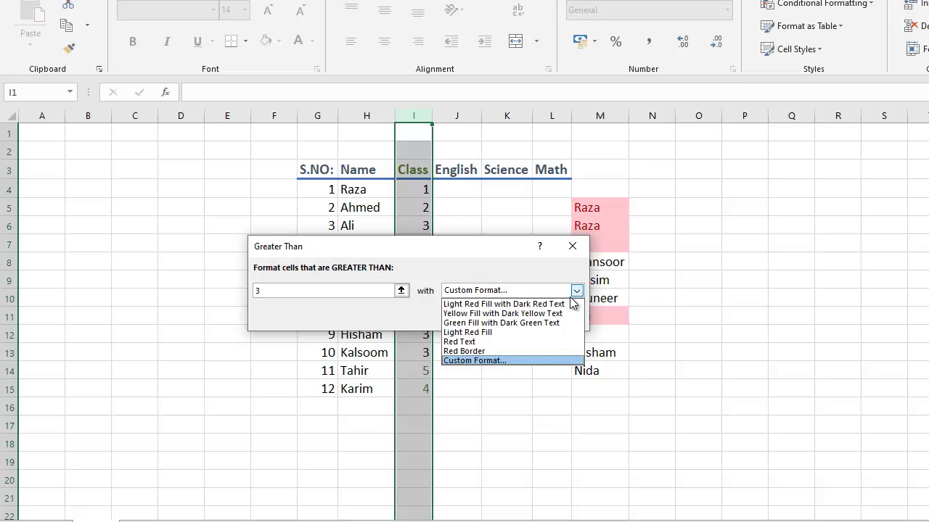
pyautogui.click(549, 304)
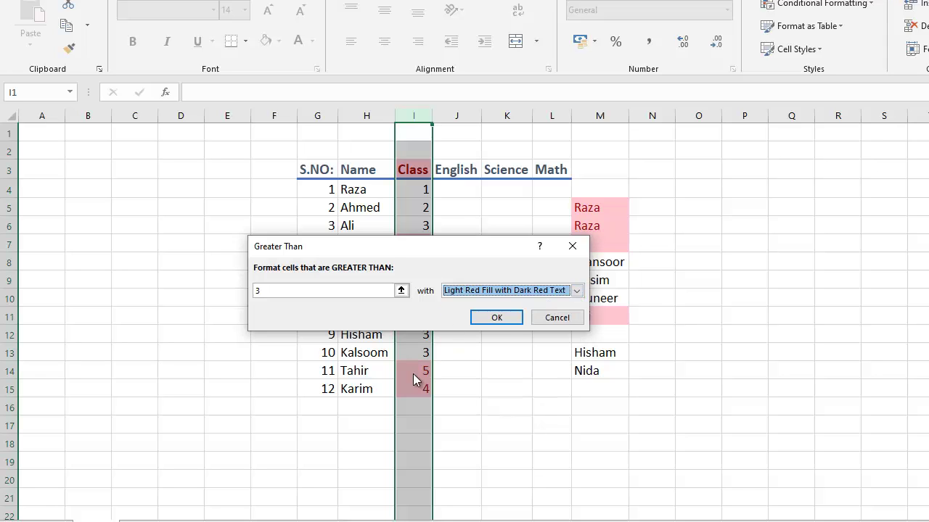
# Set the Greater Than rule's format to Green Fill with Dark Green Text and apply it to the Class column
pyautogui.click(576, 291)
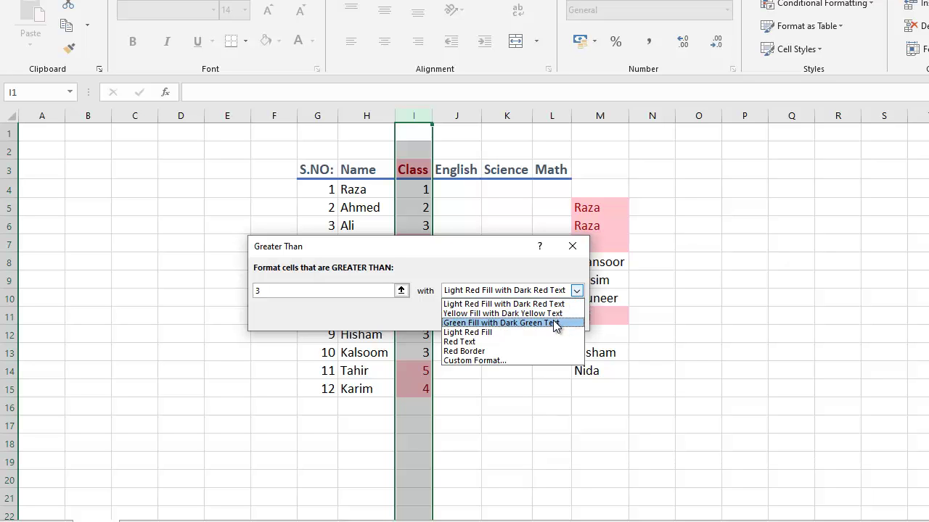
pyautogui.click(555, 323)
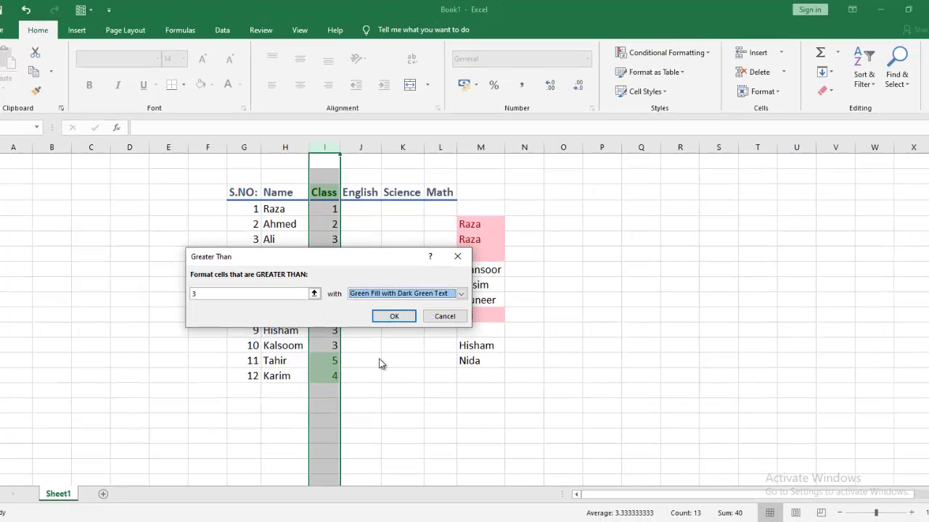
pyautogui.click(399, 316)
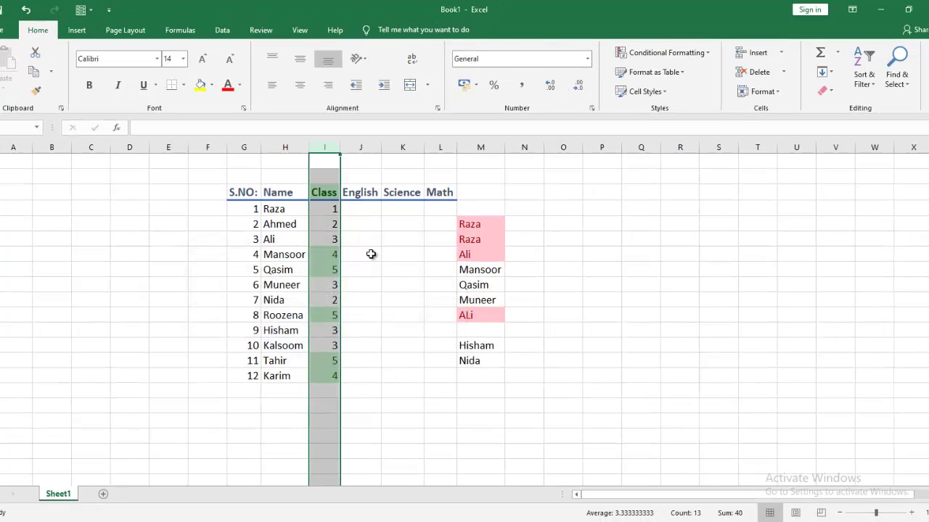
pyautogui.click(370, 254)
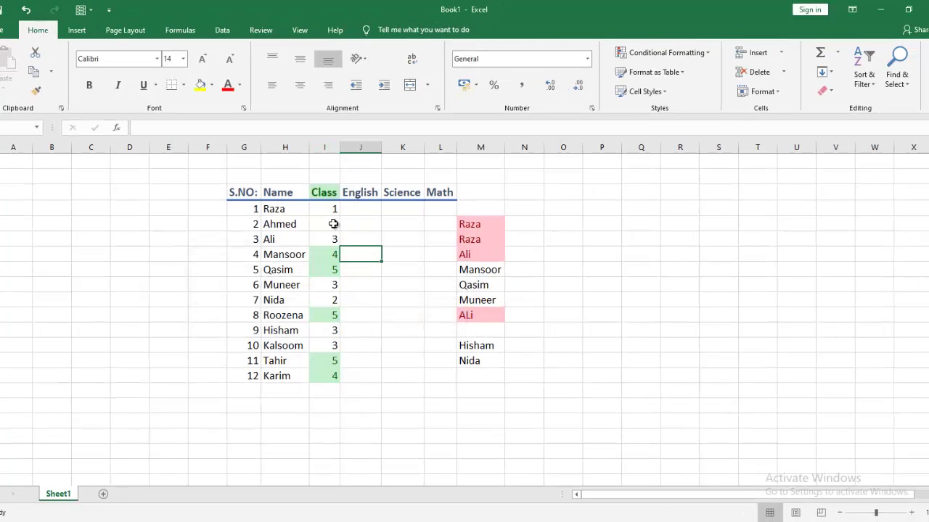
# Examine the Class cells highlighted by the Greater Than rule, checking that their values exceed 3
pyautogui.moveTo(323, 252); pyautogui.dragTo(322, 269)
pyautogui.click(318, 317)
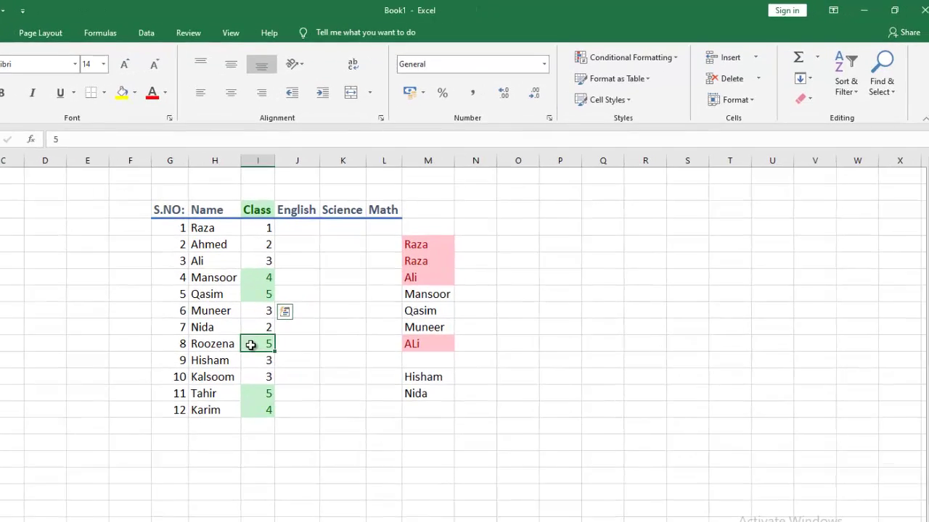
pyautogui.moveTo(325, 357); pyautogui.dragTo(329, 384)
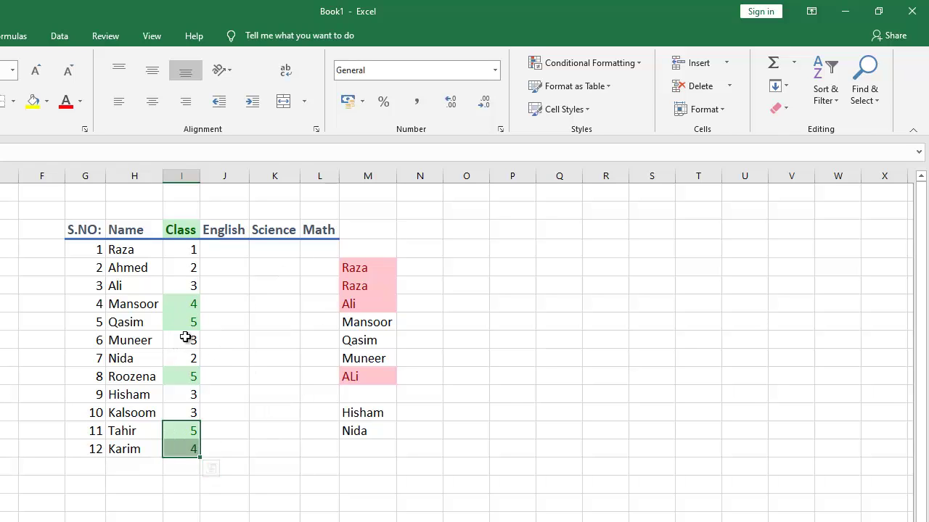
pyautogui.click(181, 311)
pyautogui.moveTo(180, 312); pyautogui.dragTo(183, 326)
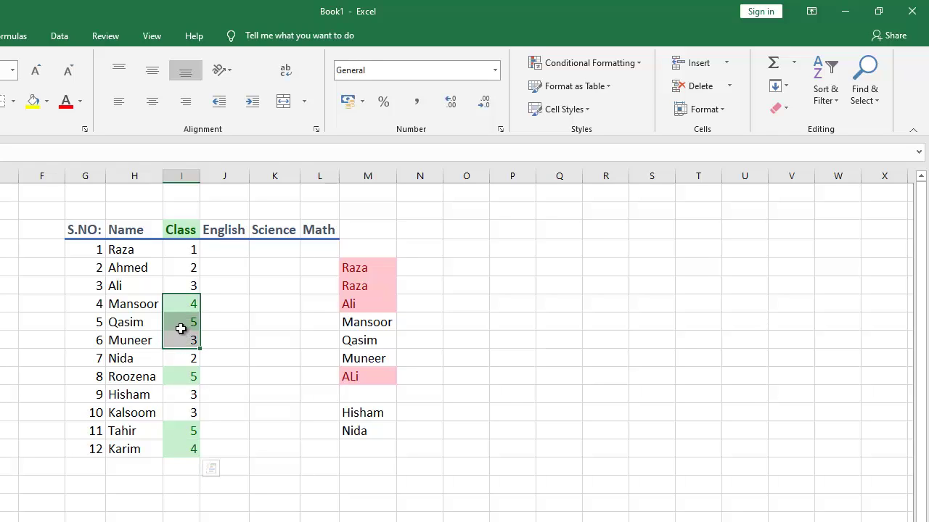
pyautogui.click(172, 373)
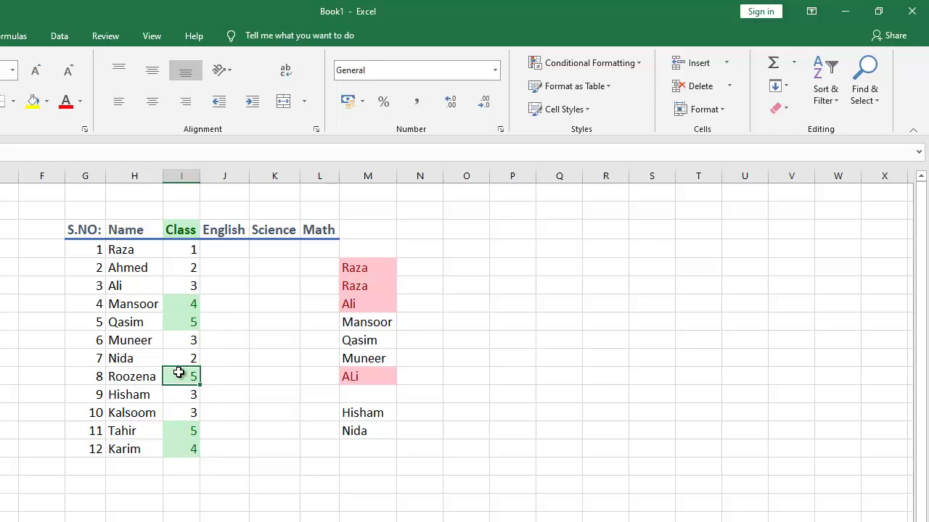
pyautogui.moveTo(174, 430); pyautogui.dragTo(176, 445)
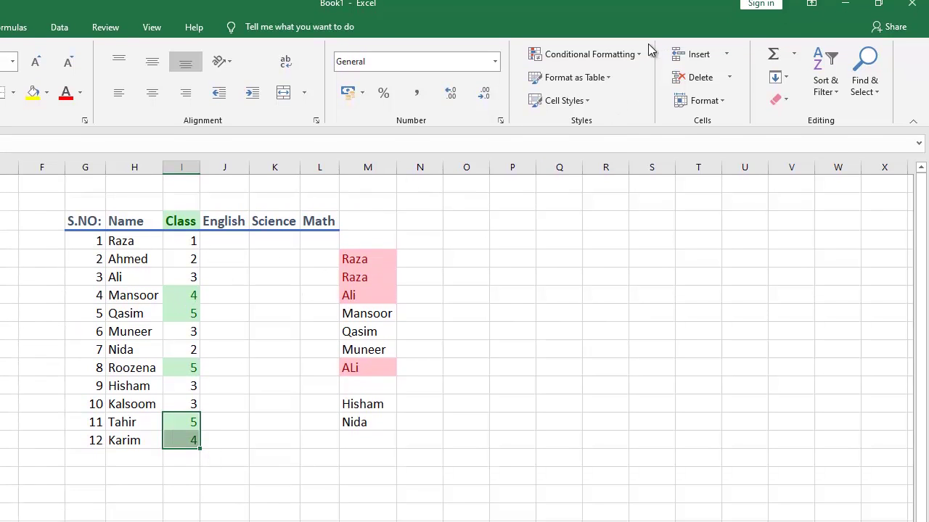
pyautogui.click(637, 63)
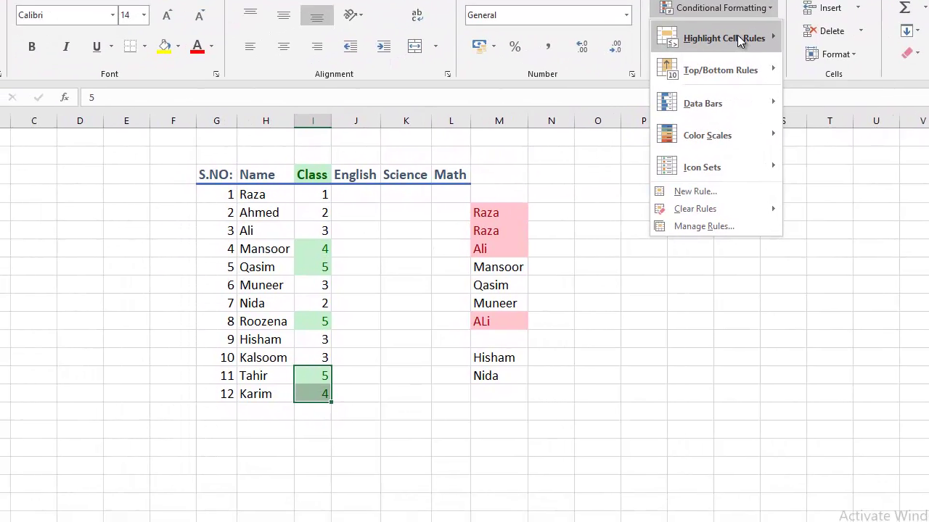
pyautogui.moveTo(623, 75)
pyautogui.click(706, 113)
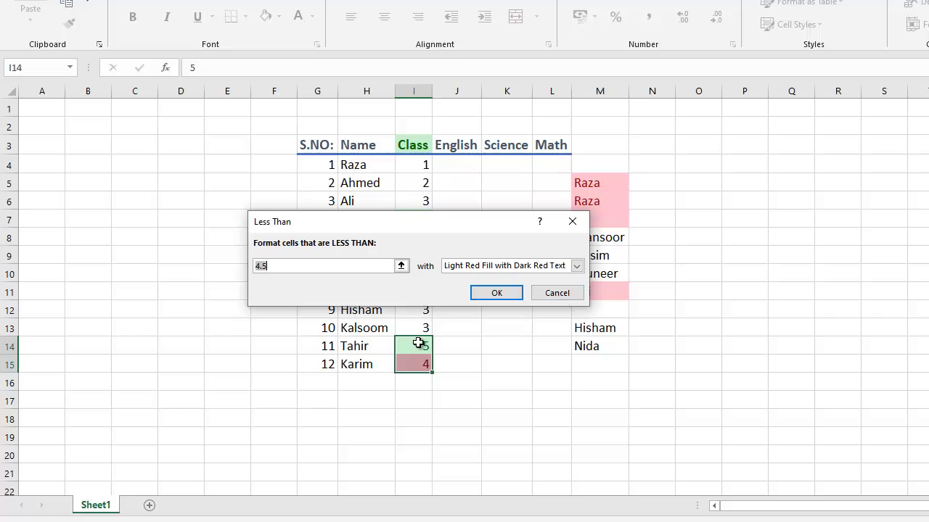
pyautogui.click(559, 293)
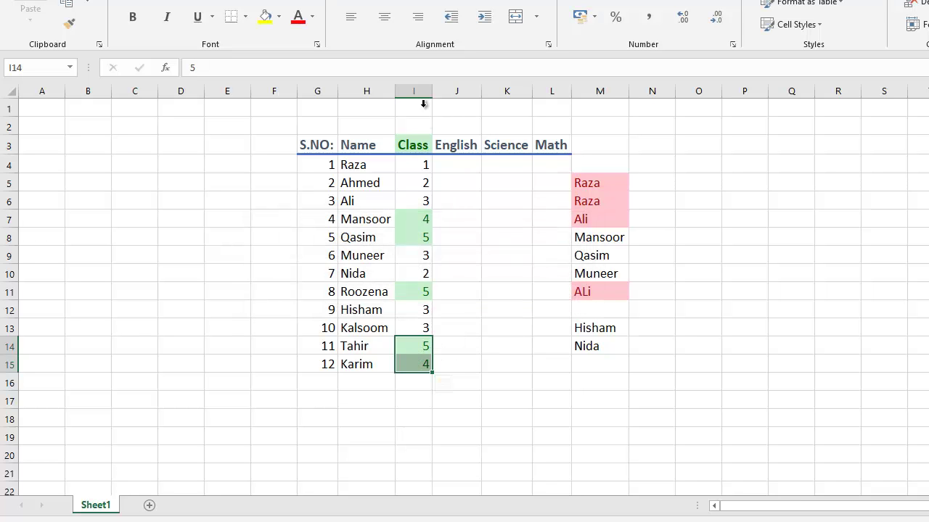
# Highlight values less than 0 in the whole Class column with Light Red Fill with Dark Red Text
pyautogui.click(410, 87)
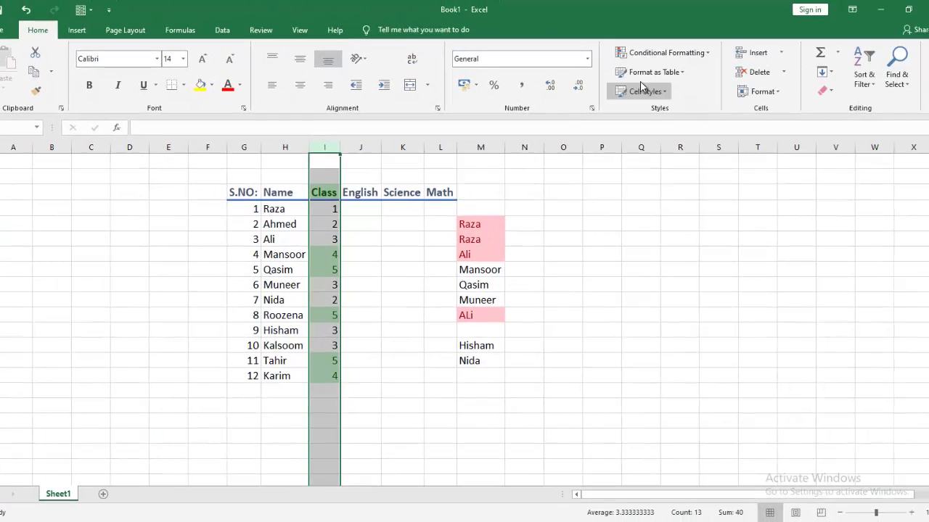
pyautogui.click(701, 50)
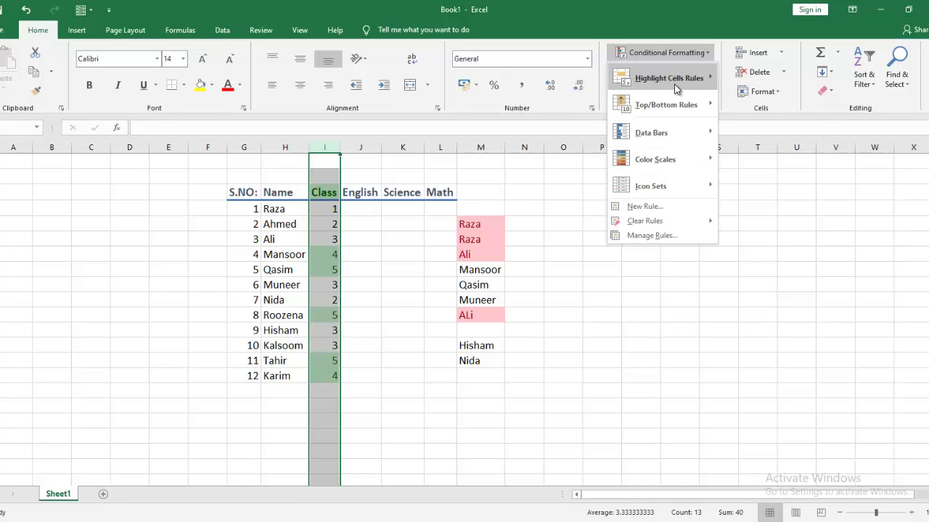
pyautogui.moveTo(675, 80)
pyautogui.click(758, 108)
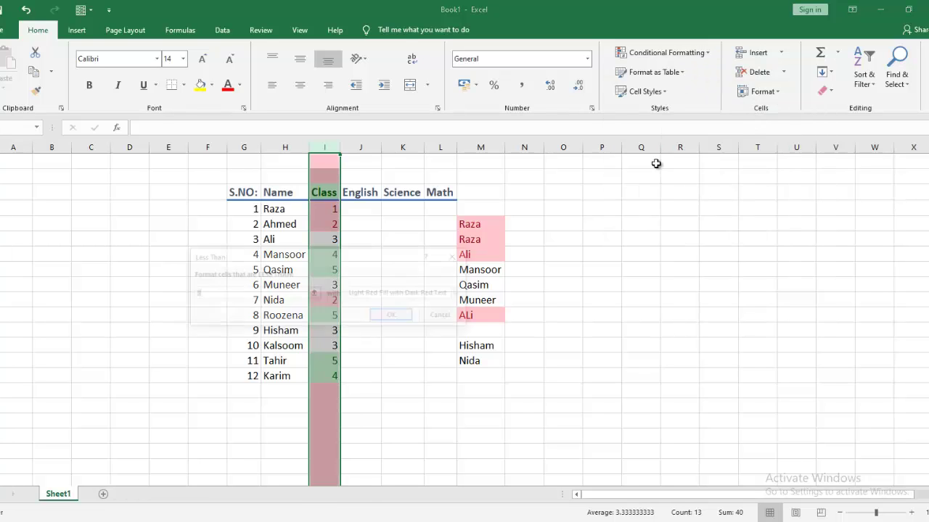
pyautogui.write('0')
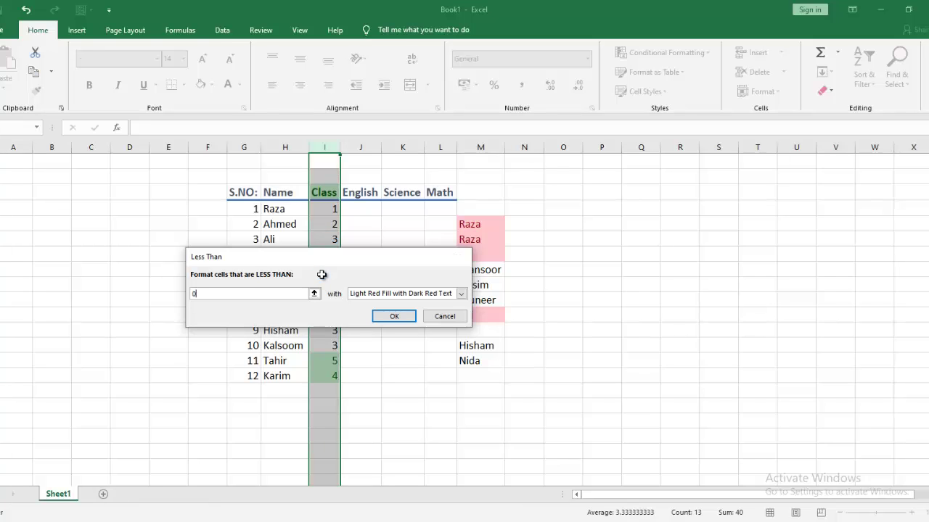
pyautogui.press('Return')
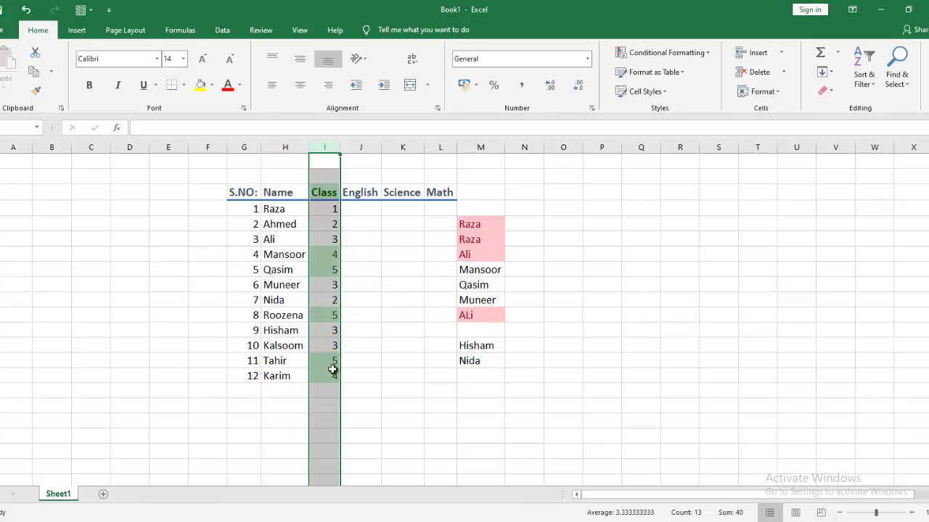
# Continue the serial numbers in column G down to 15 and enter the thirteenth student's name in H16
pyautogui.click(276, 392)
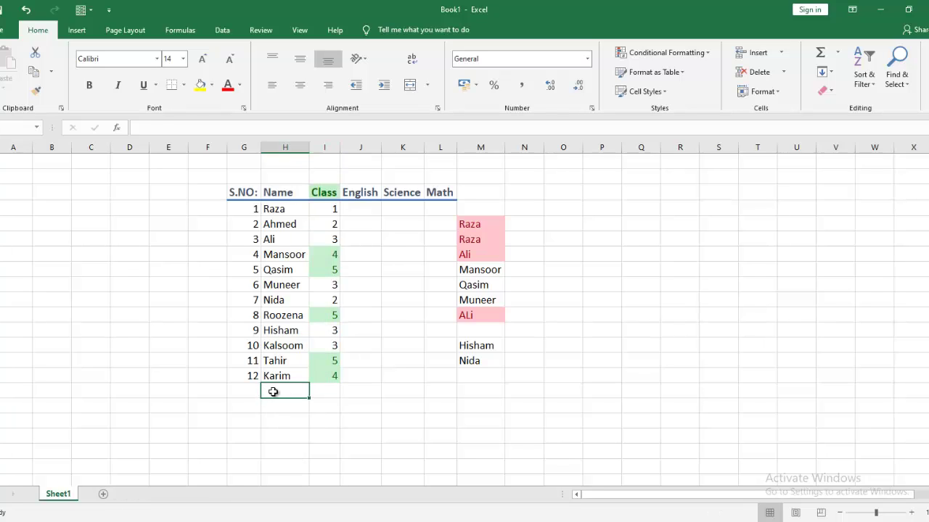
pyautogui.moveTo(249, 359); pyautogui.dragTo(264, 428)
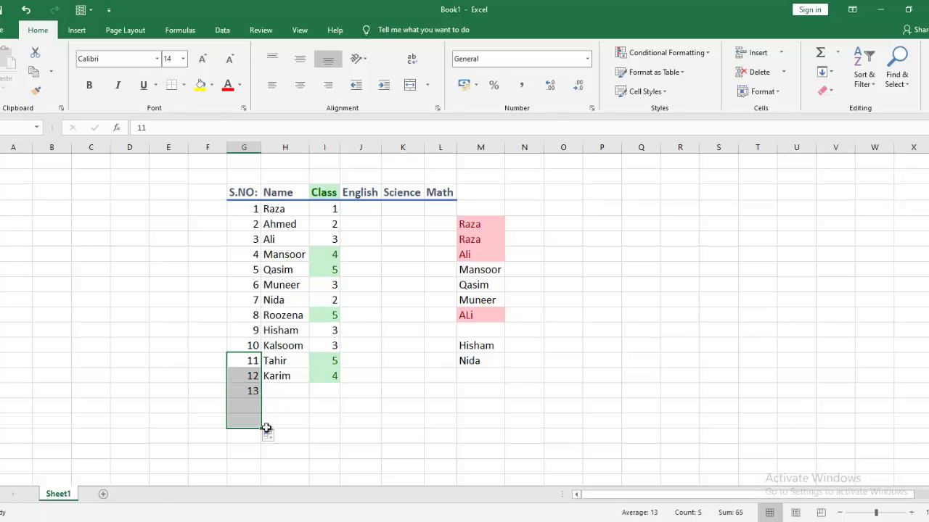
pyautogui.click(293, 393)
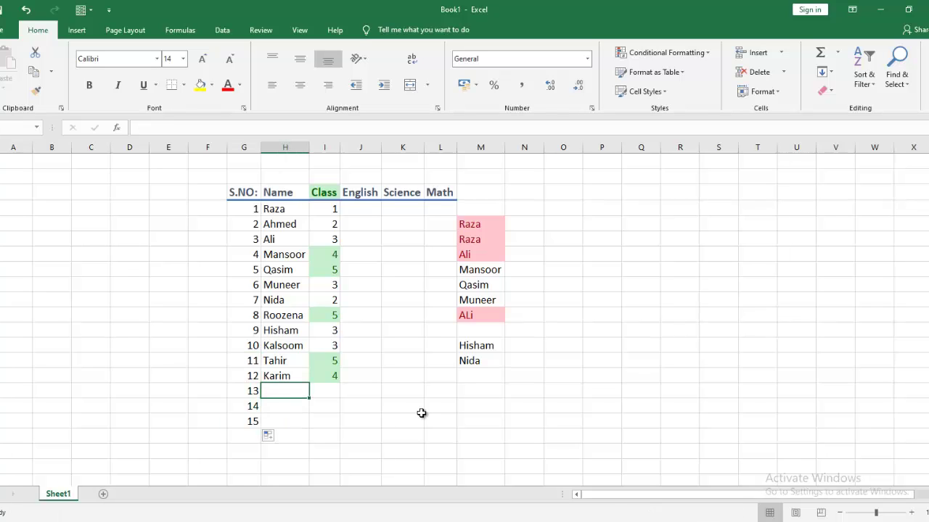
pyautogui.write('Raheem')
pyautogui.press('Return')
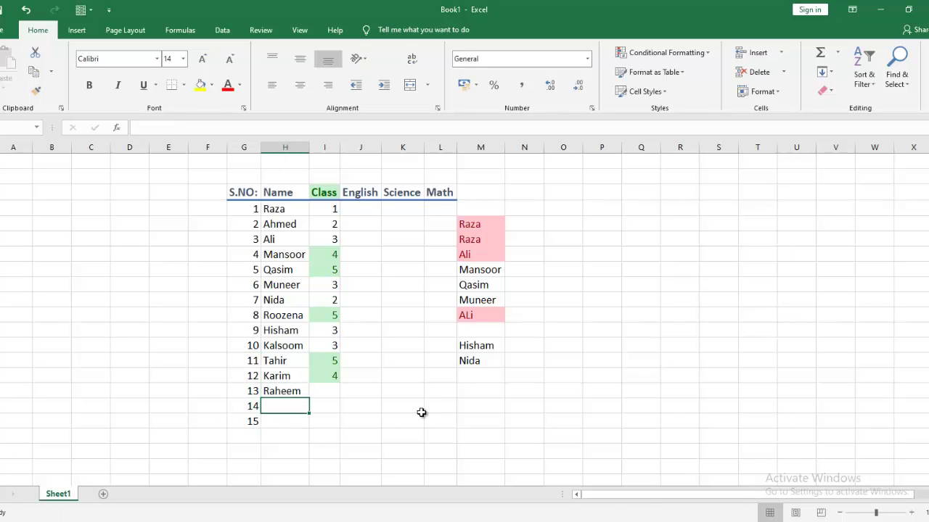
# Enter 0 as the thirteenth student's class in I16
pyautogui.press('Up')
pyautogui.press('Right')
pyautogui.write('0')
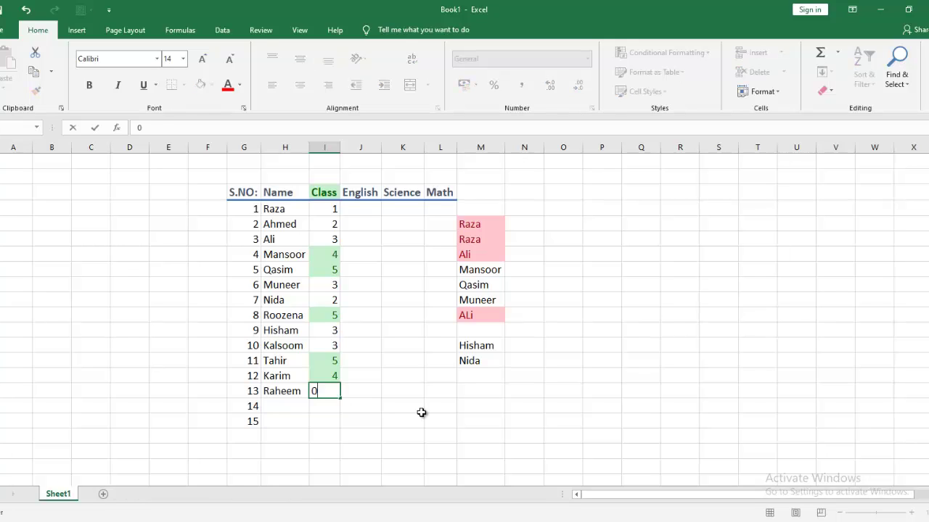
pyautogui.press('Return')
pyautogui.press('Up')
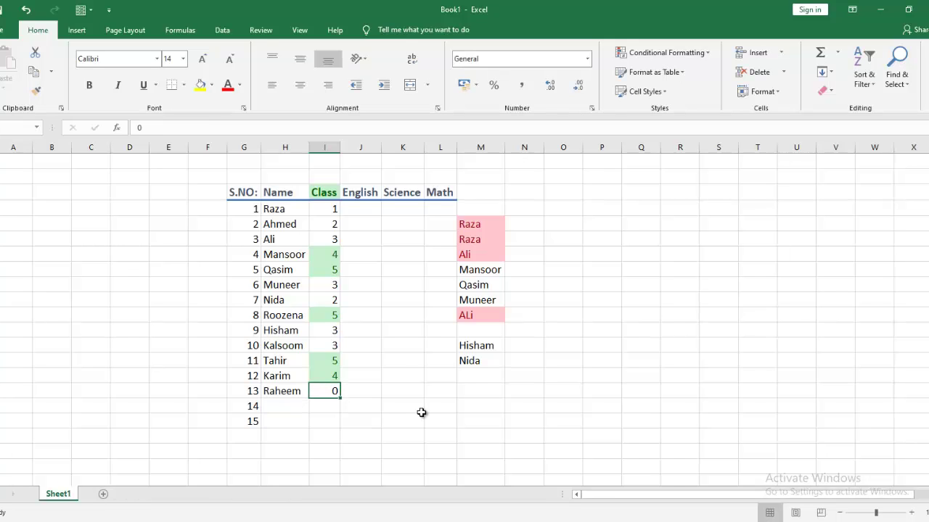
pyautogui.click(331, 147)
pyautogui.click(661, 53)
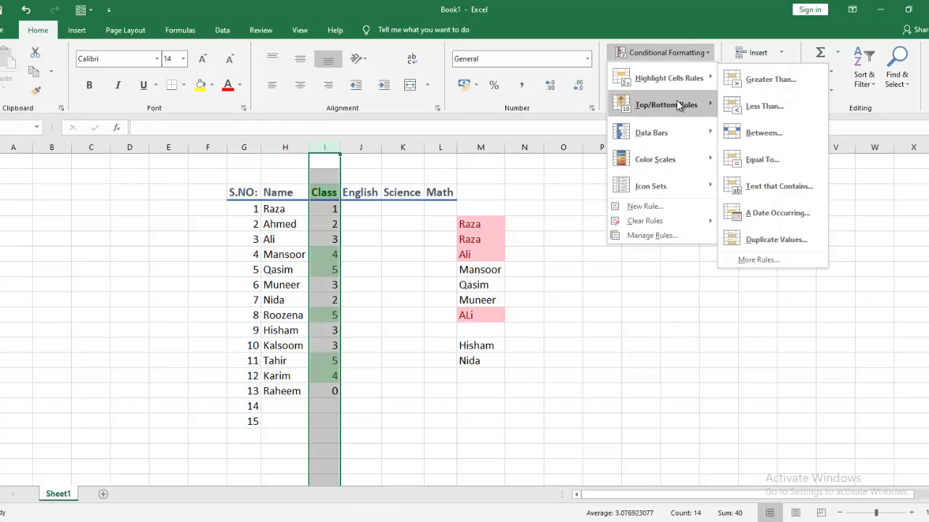
pyautogui.moveTo(676, 82)
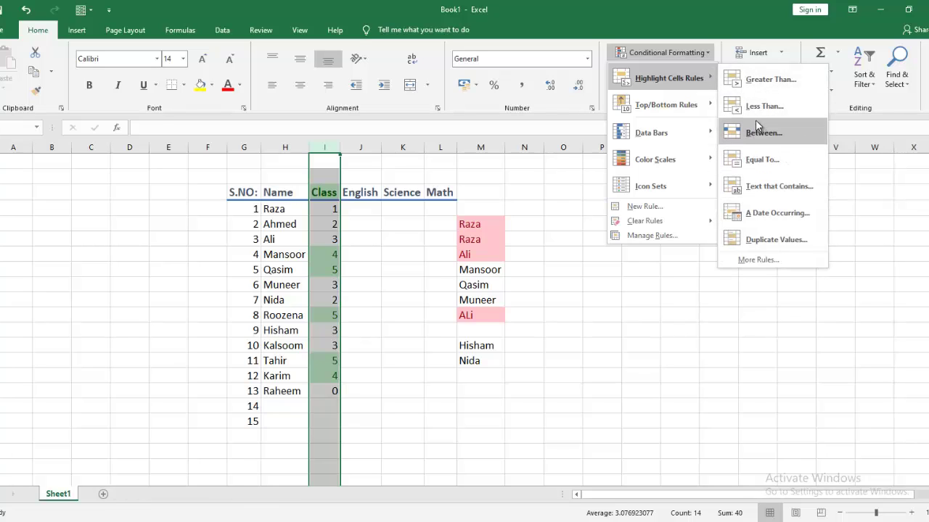
pyautogui.click(754, 84)
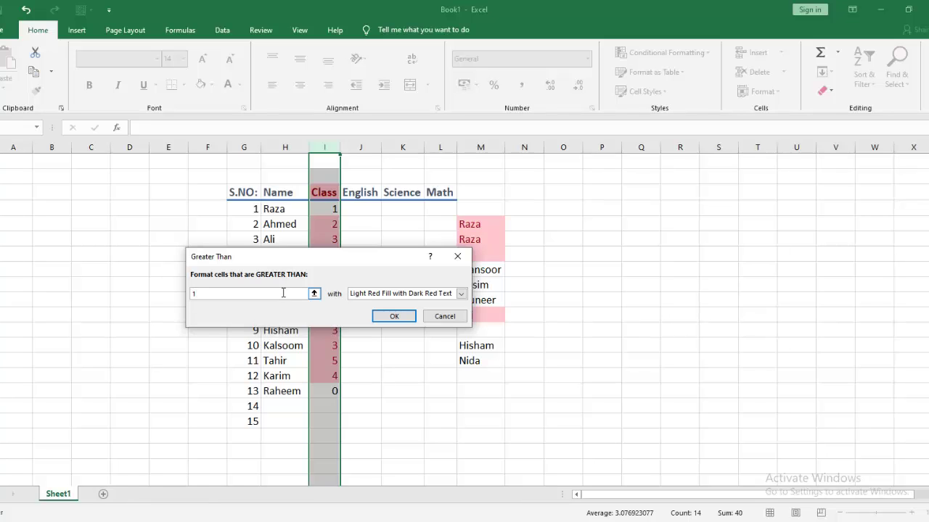
pyautogui.click(445, 316)
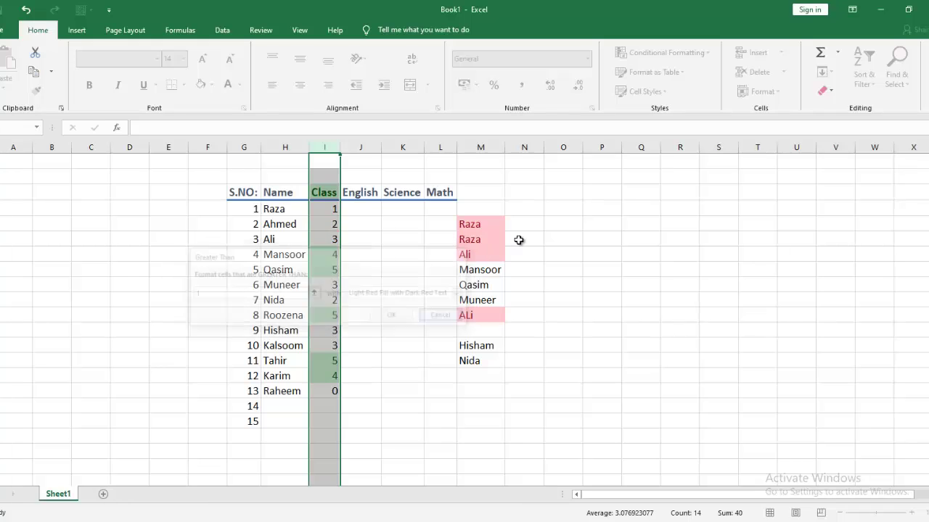
# Highlight values less than 1 in the whole Class column with Light Red Fill with Dark Red Text
pyautogui.click(698, 53)
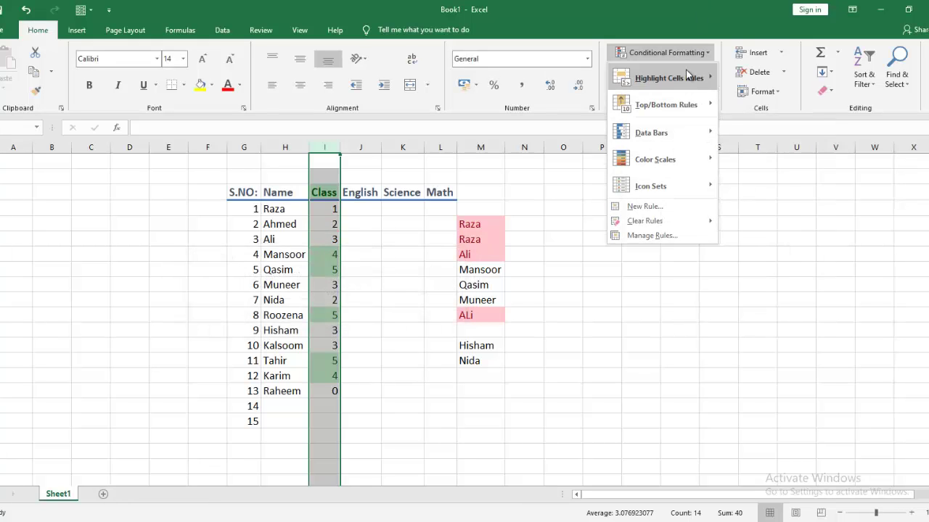
pyautogui.moveTo(693, 78)
pyautogui.click(747, 113)
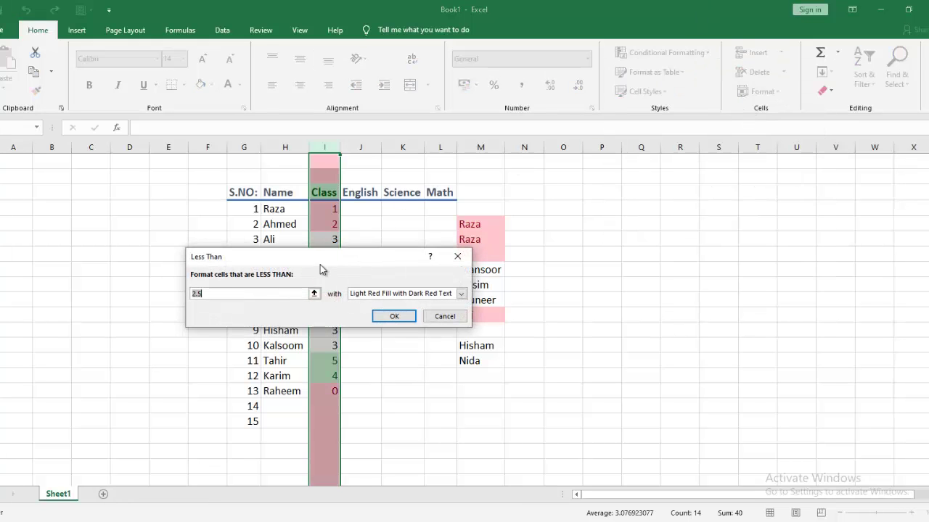
pyautogui.write('1')
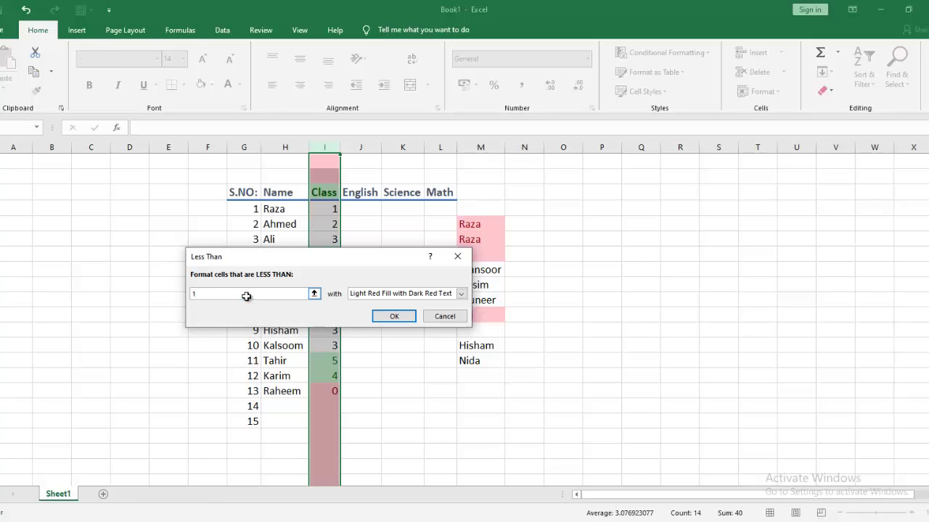
pyautogui.press('Return')
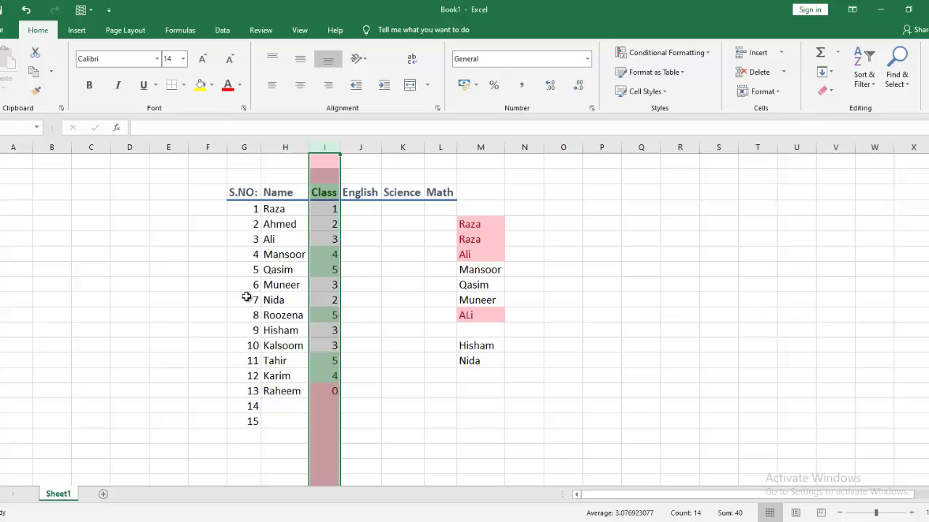
pyautogui.click(389, 391)
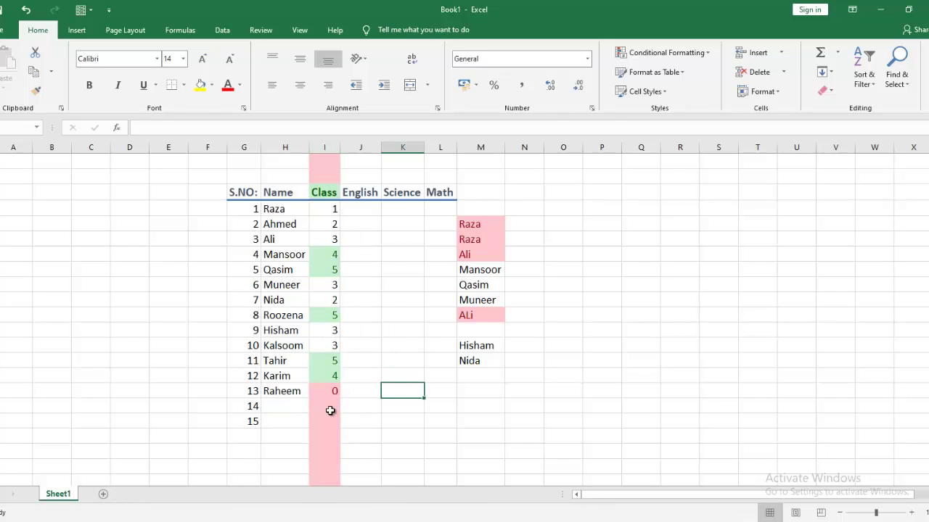
# Enter the fourteenth student's name in H17 and 2 as the class in I17
pyautogui.click(280, 405)
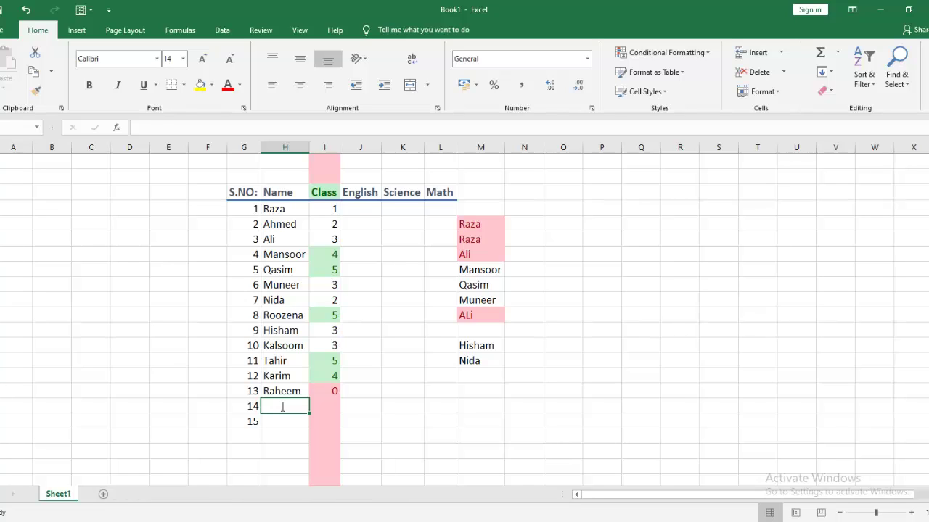
pyautogui.write('Tamim')
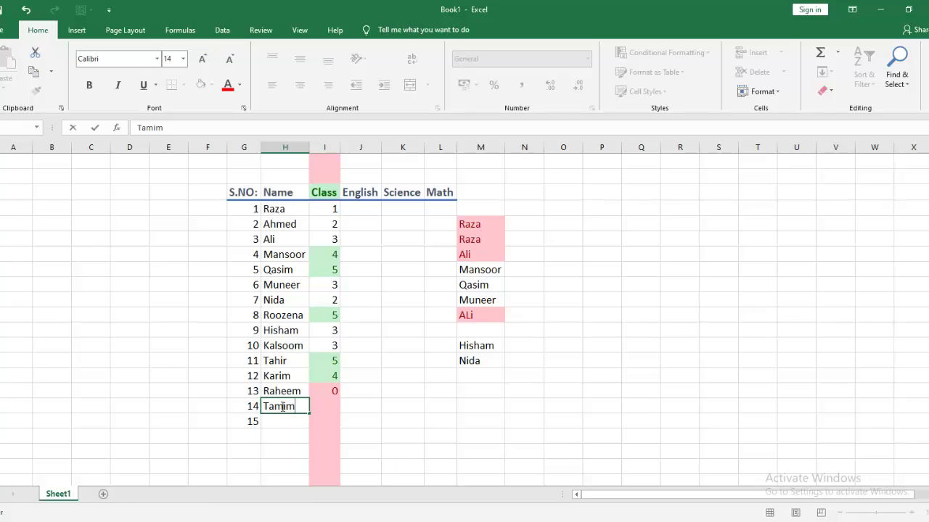
pyautogui.press('Return')
pyautogui.press('Up')
pyautogui.press('Right')
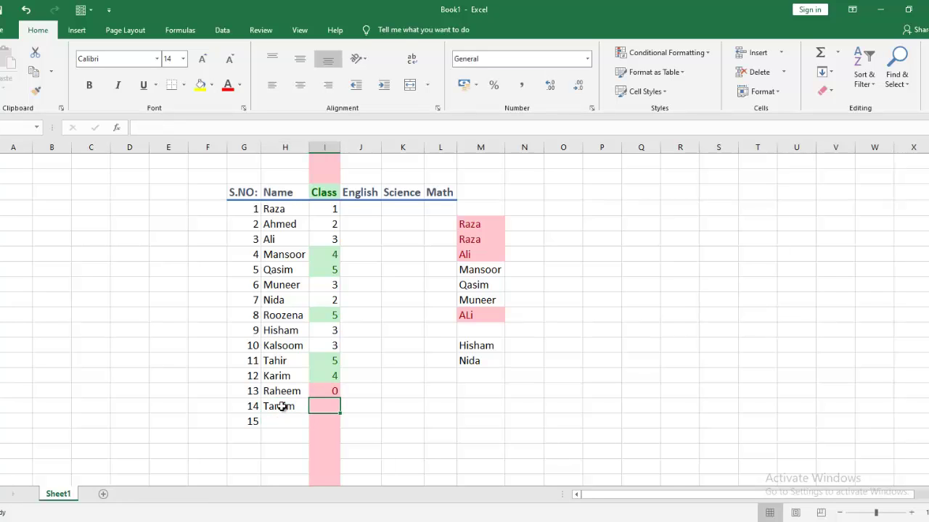
pyautogui.write('2')
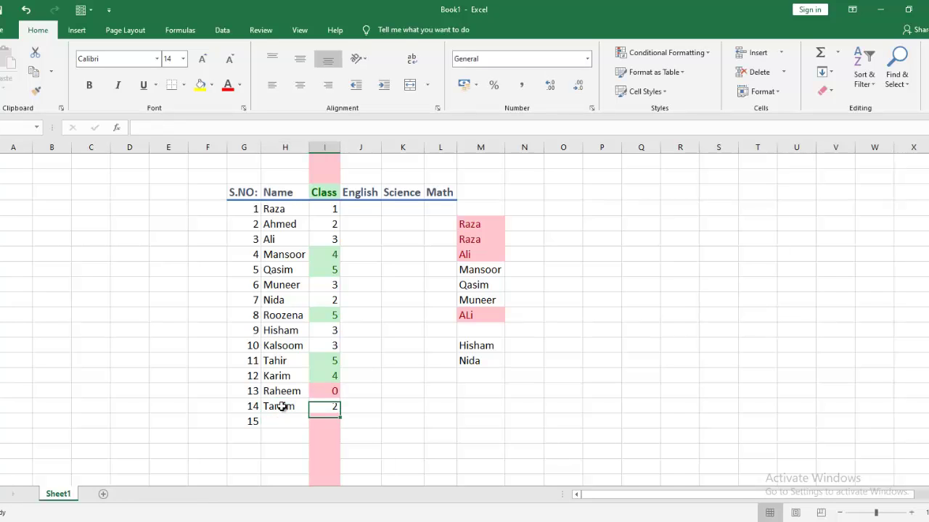
pyautogui.press('Return')
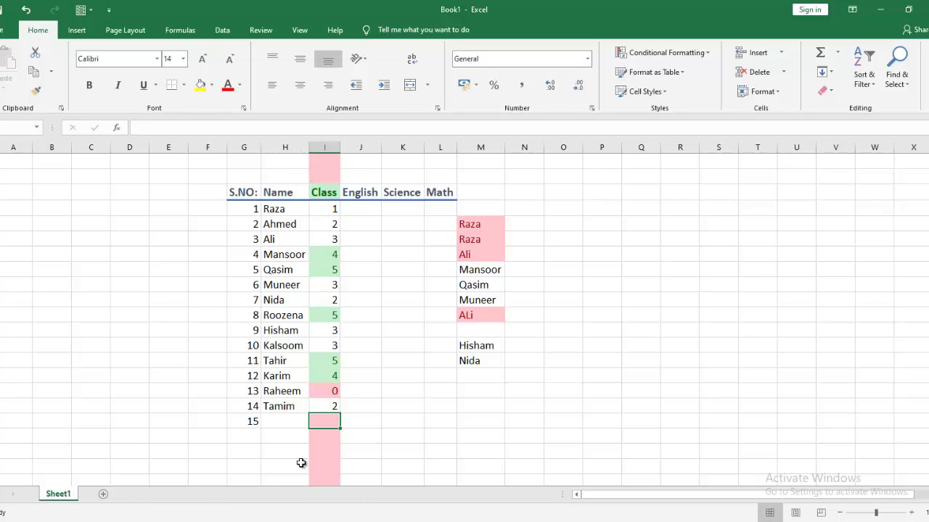
pyautogui.click(274, 428)
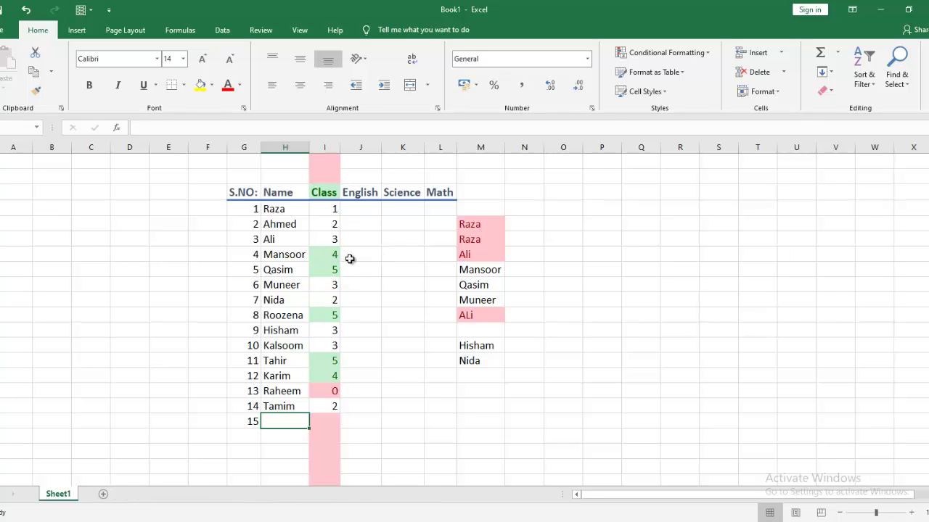
pyautogui.moveTo(324, 254); pyautogui.dragTo(327, 269)
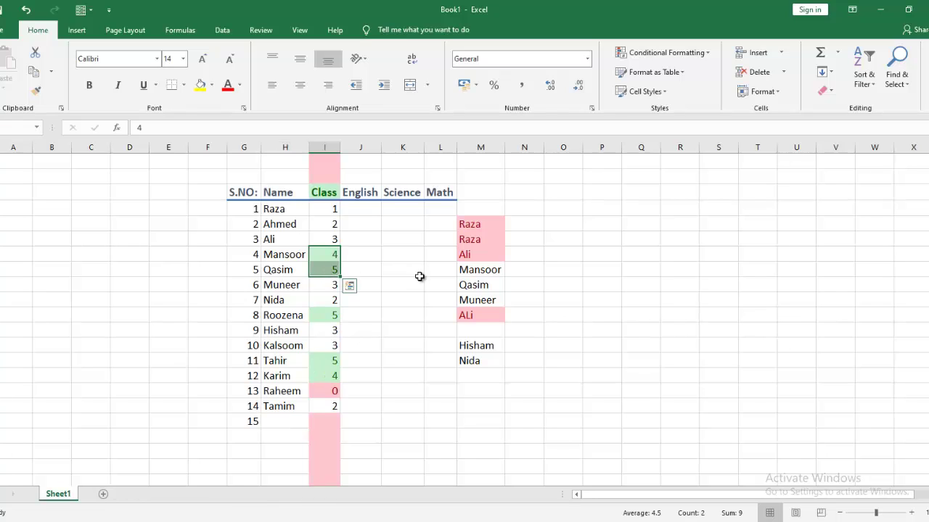